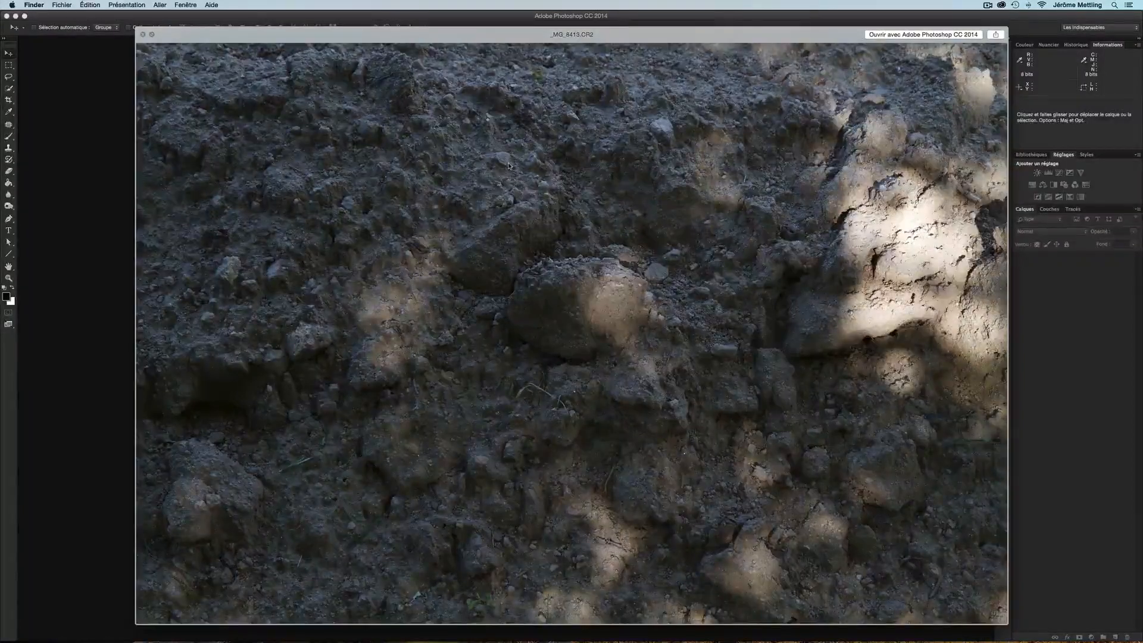
Preview the soil raw photo and the finished 03_Test_A_Terre.psd composite in the exercise folder
key("space")
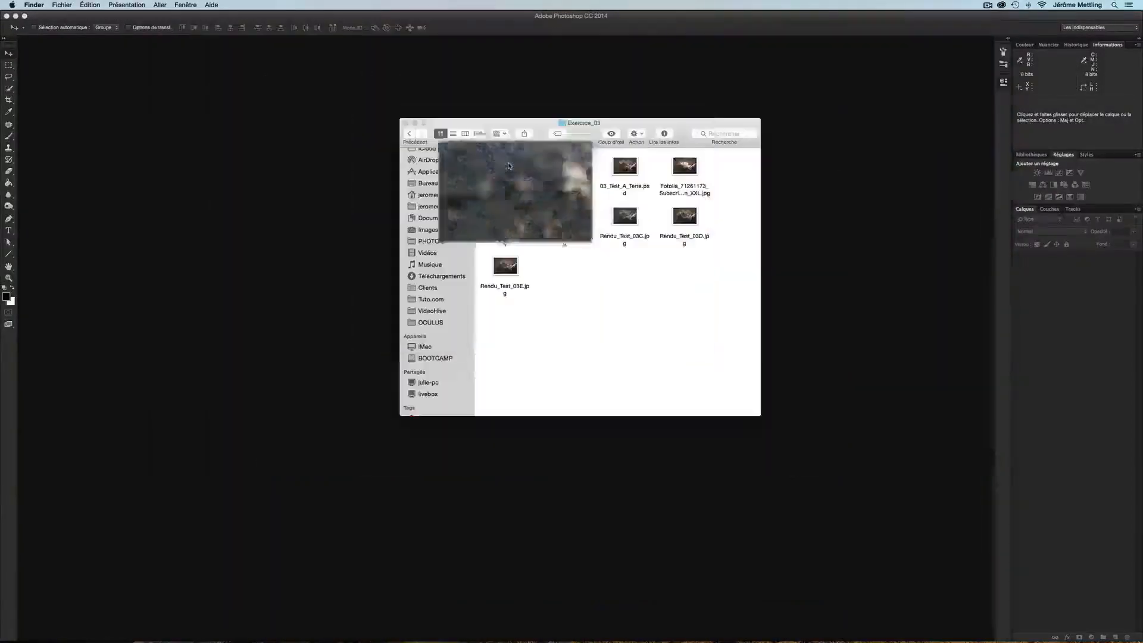
key("Right")
key("Right")
key("space")
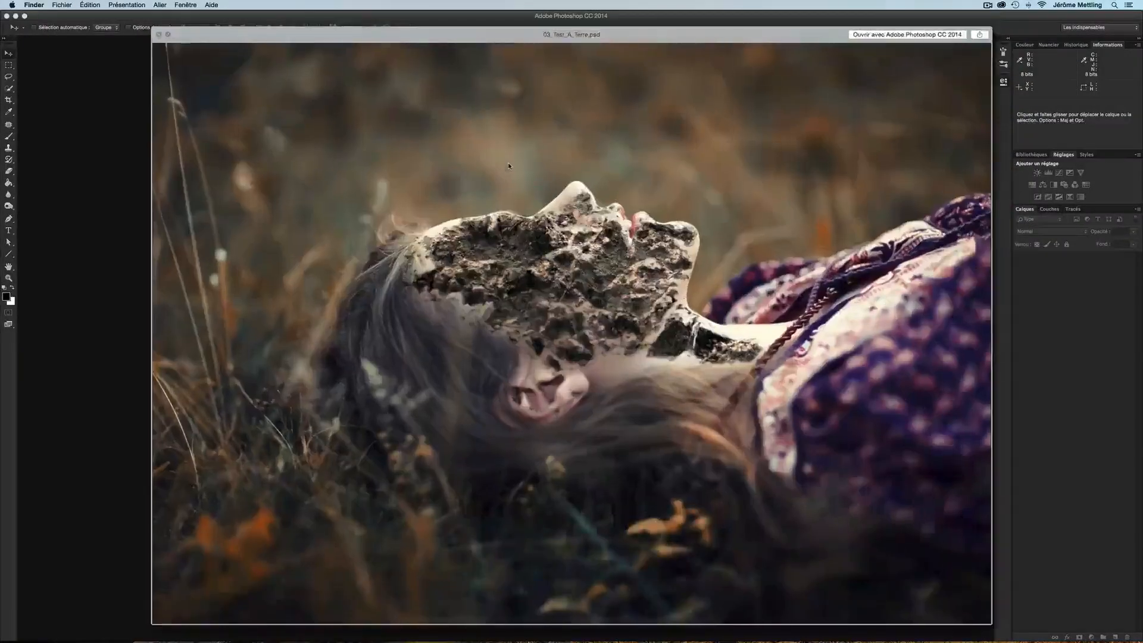
key("Right")
key("Left")
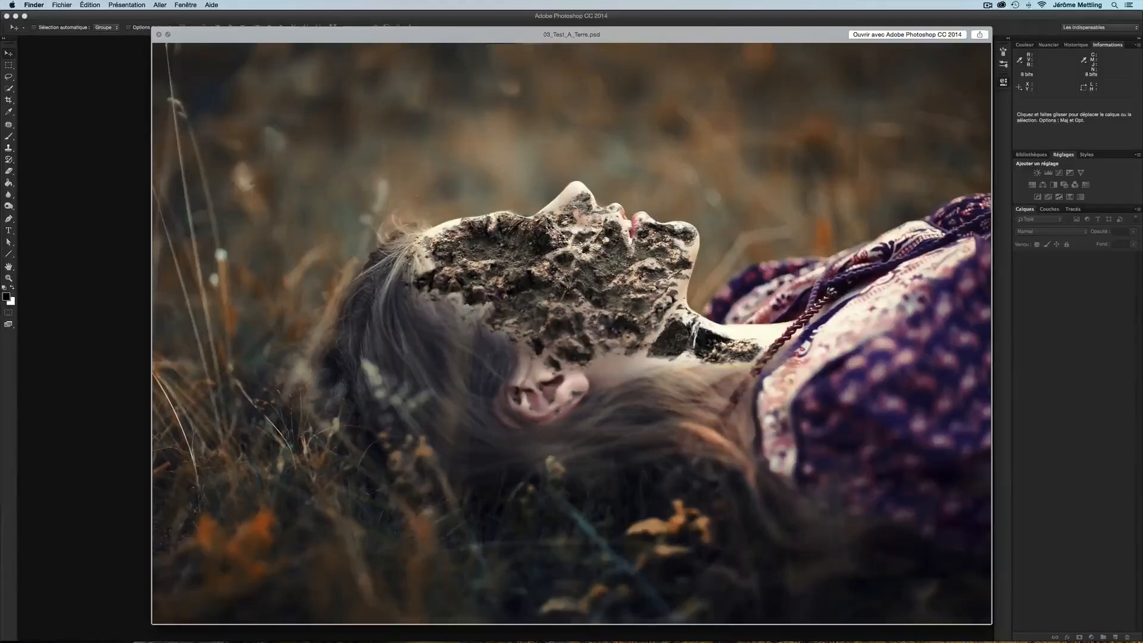
key("space")
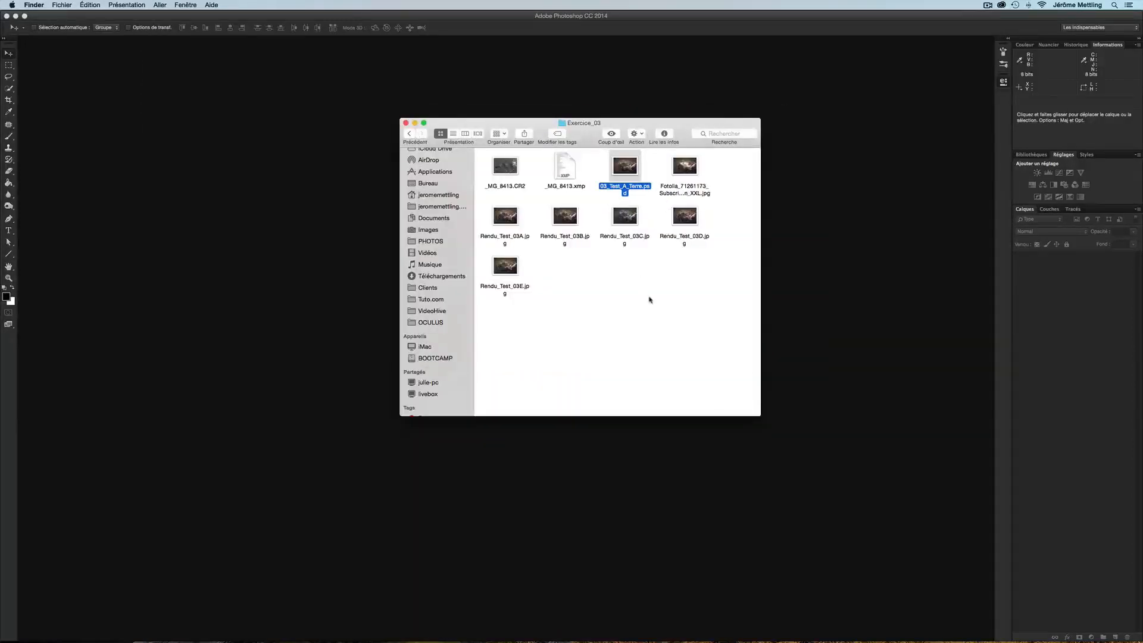
key("space")
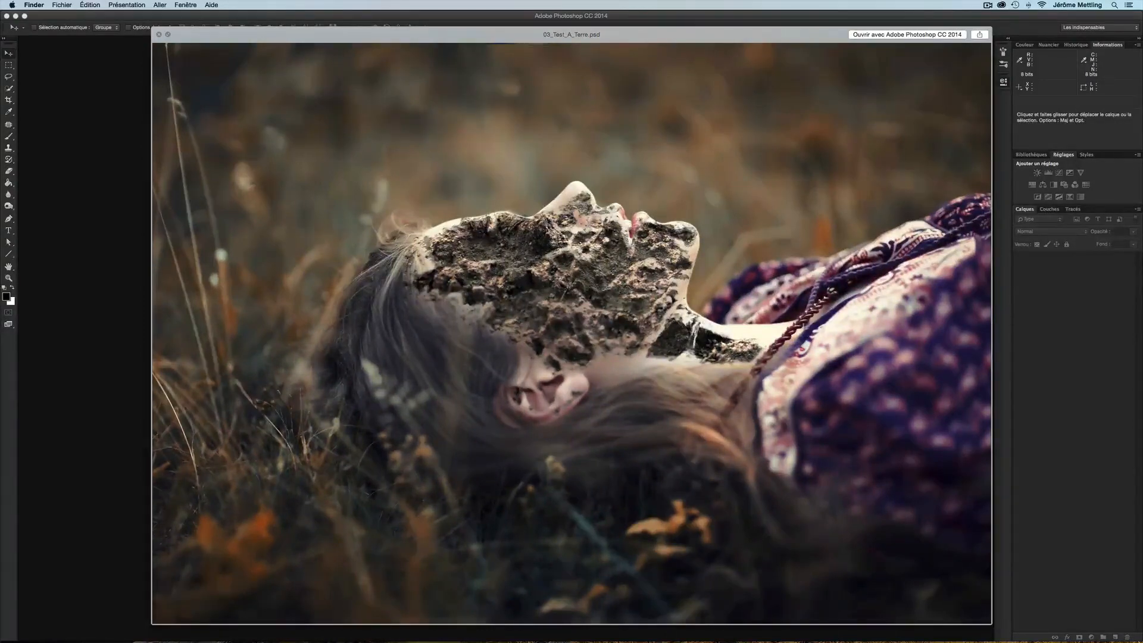
key("space")
key("space")
key("space")
key("Right")
key("Down")
key("Left")
key("Left")
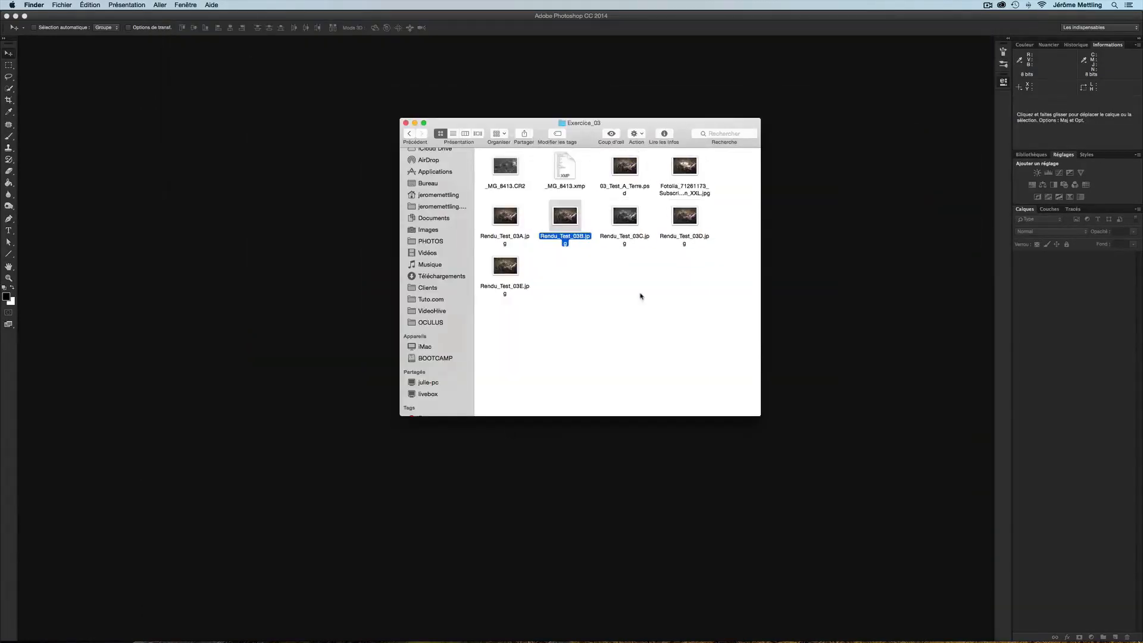
key("Left")
key("space")
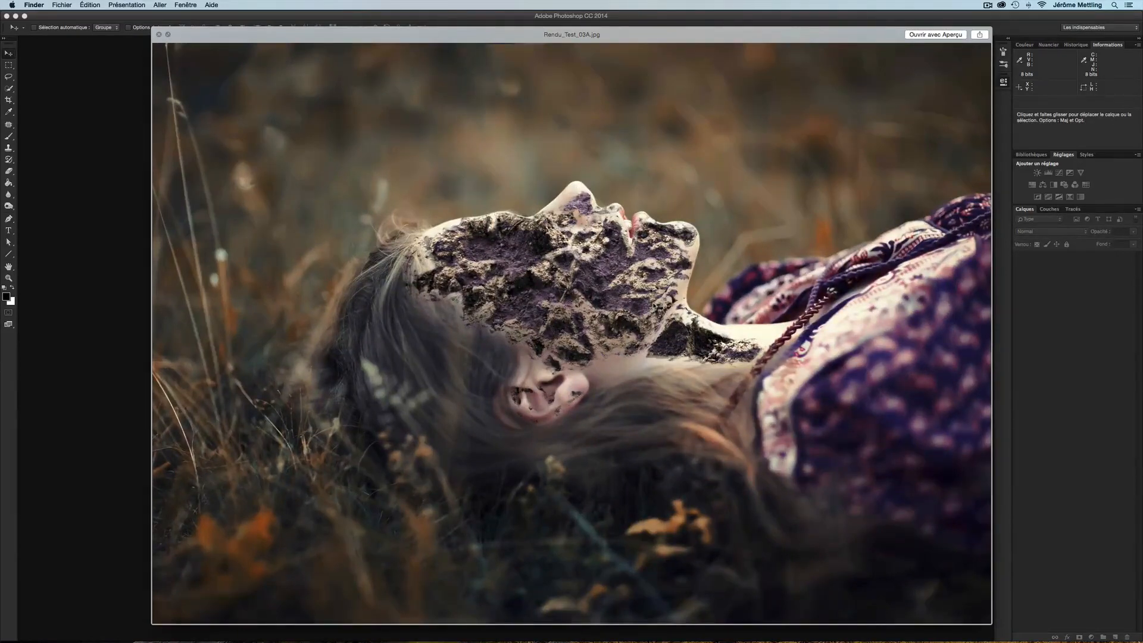
Preview the Rendu_Test render variants in the Exercice_03 folder one after another
key("space")
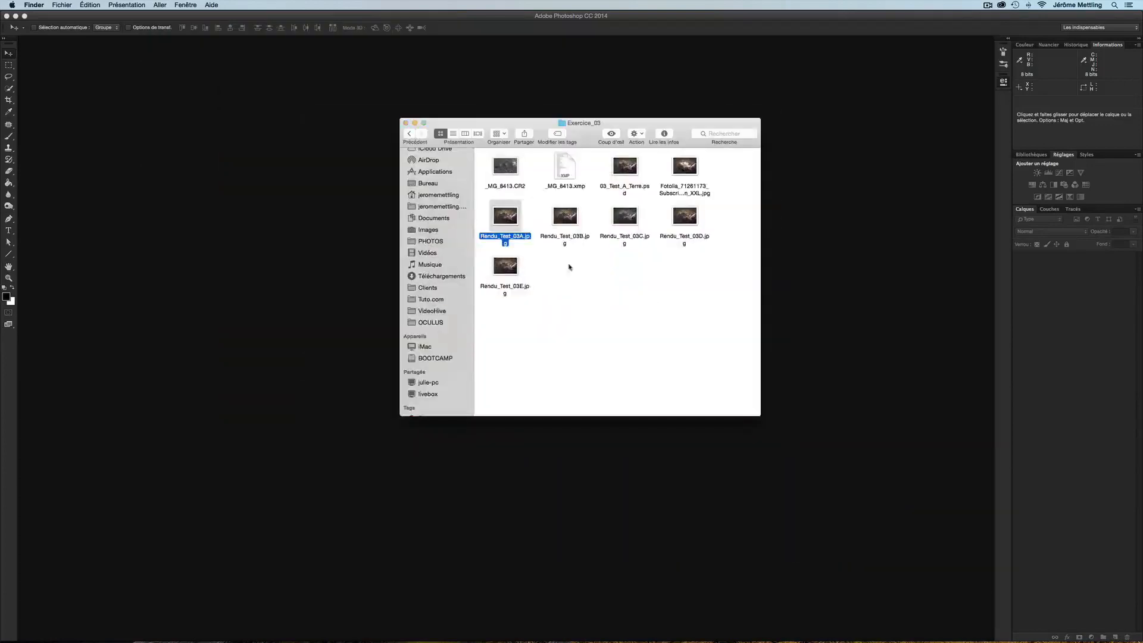
key("Down")
key("space")
key("Up")
key("Down")
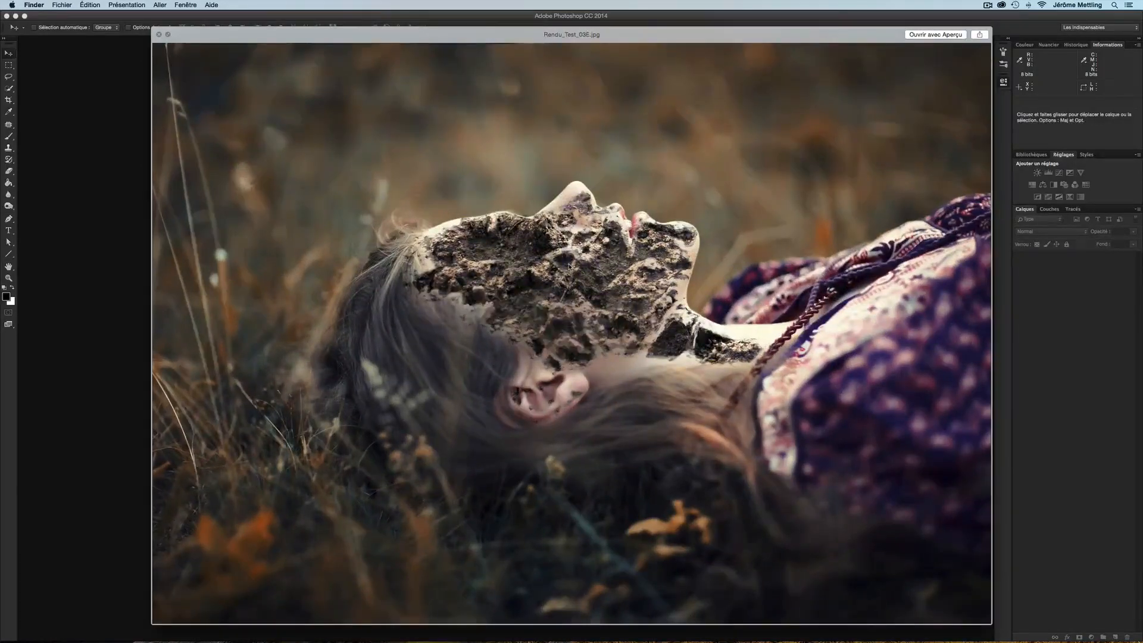
key("Up")
key("space")
key("Right")
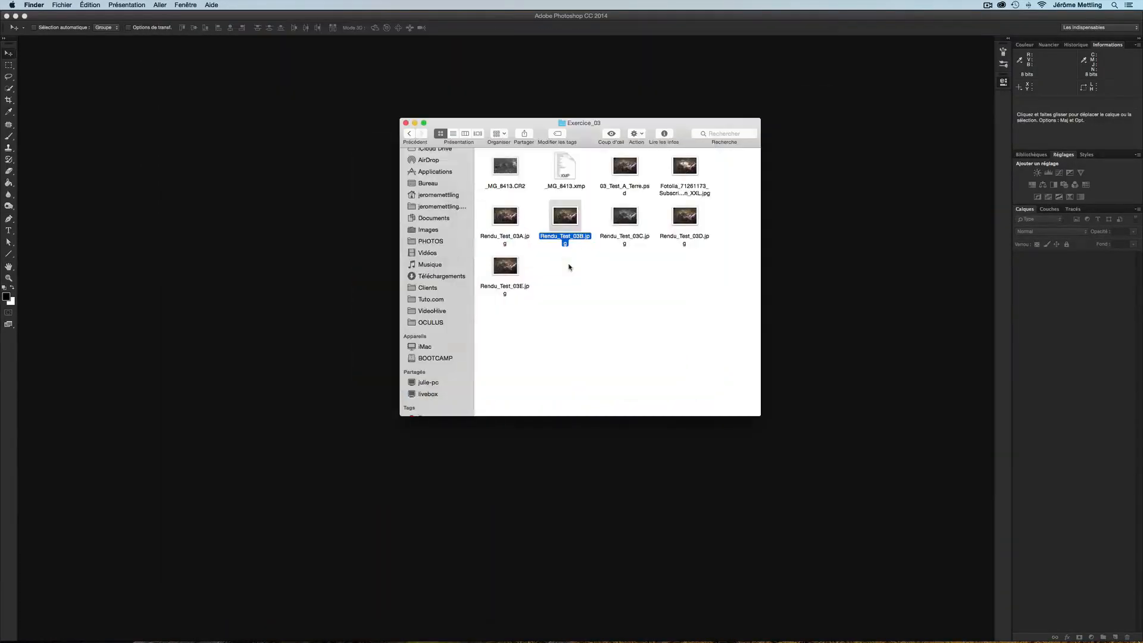
key("space")
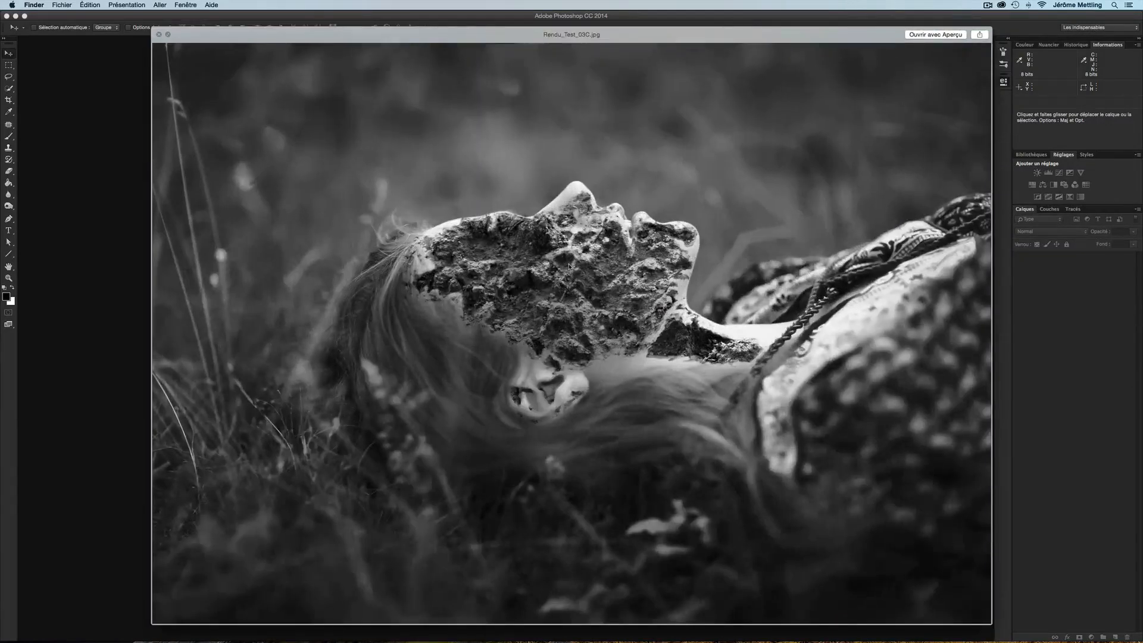
key("space")
key("Right")
key("Left")
key("Up")
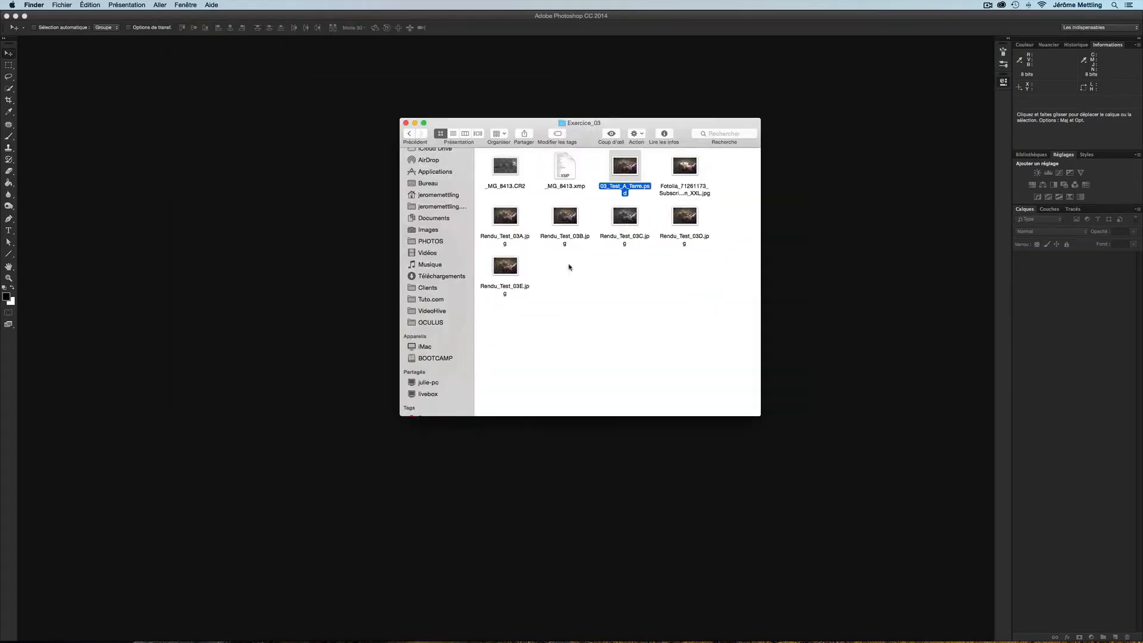
key("Left")
key("Right")
Open Fotolia_71261173_Subscription_XXL.jpg from Exercice_03 as a smart object
left_click(259, 87)
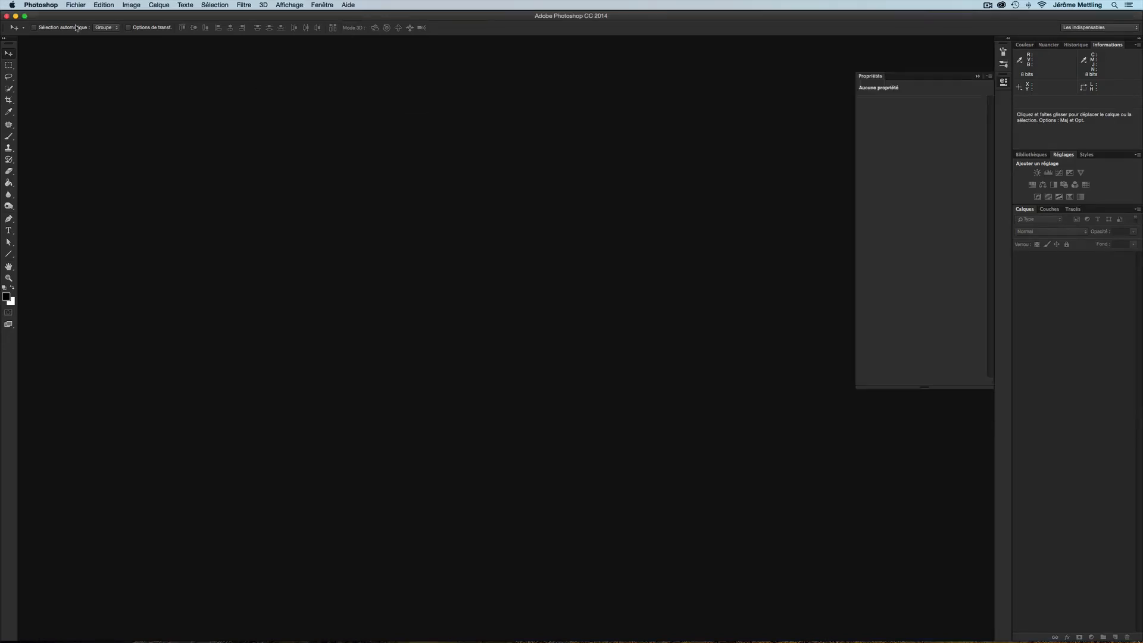
left_click(75, 5)
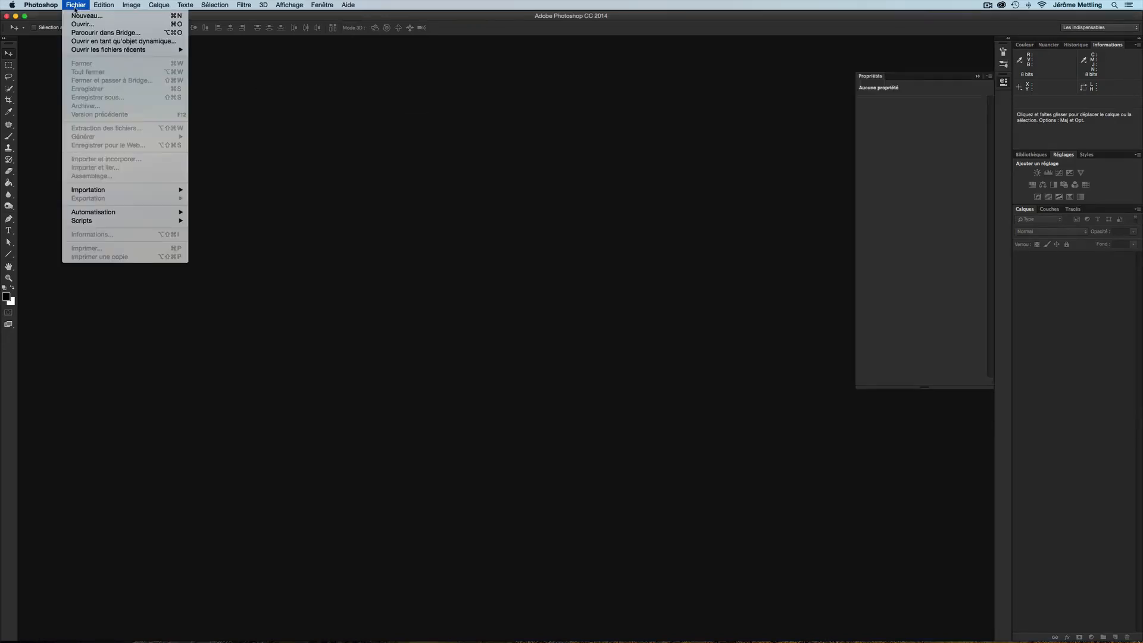
left_click(107, 41)
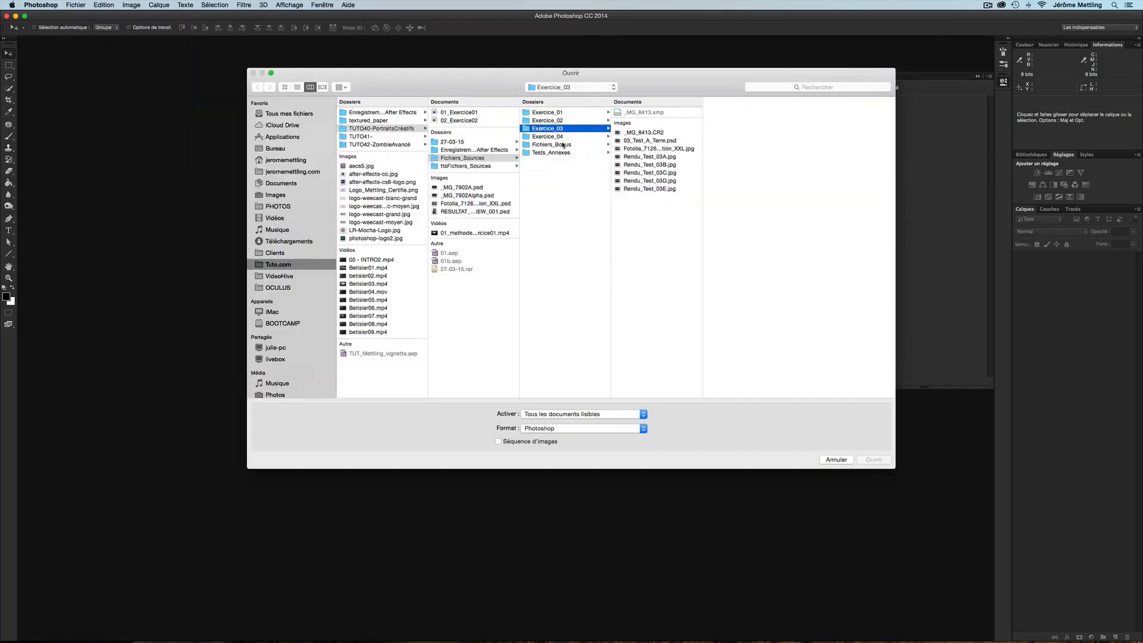
left_click(285, 87)
left_click(493, 205)
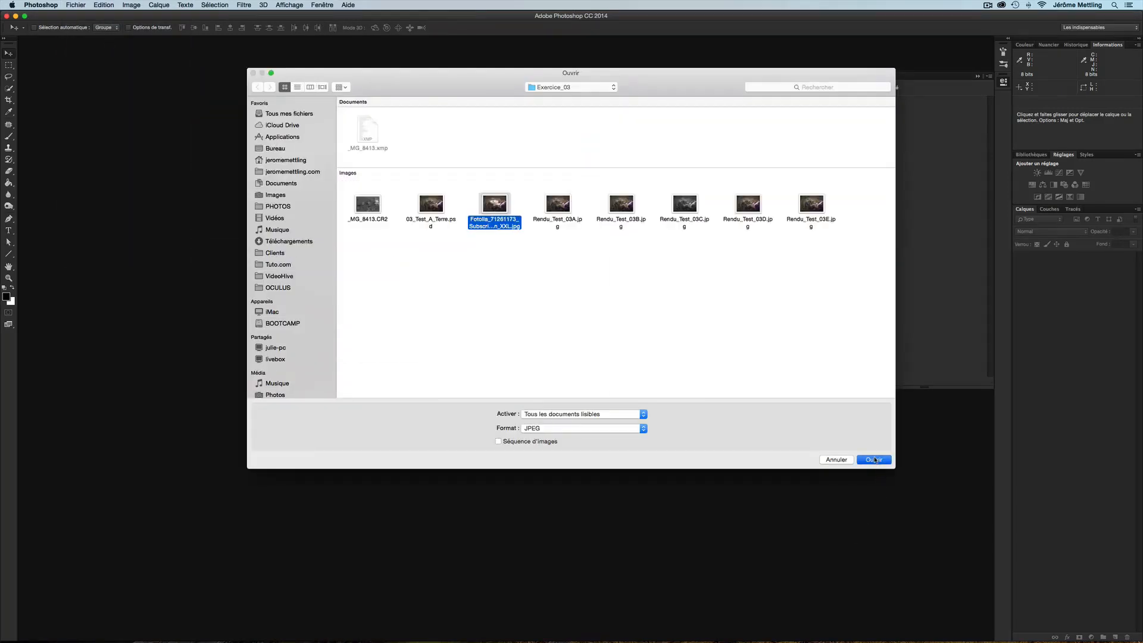
left_click(869, 461)
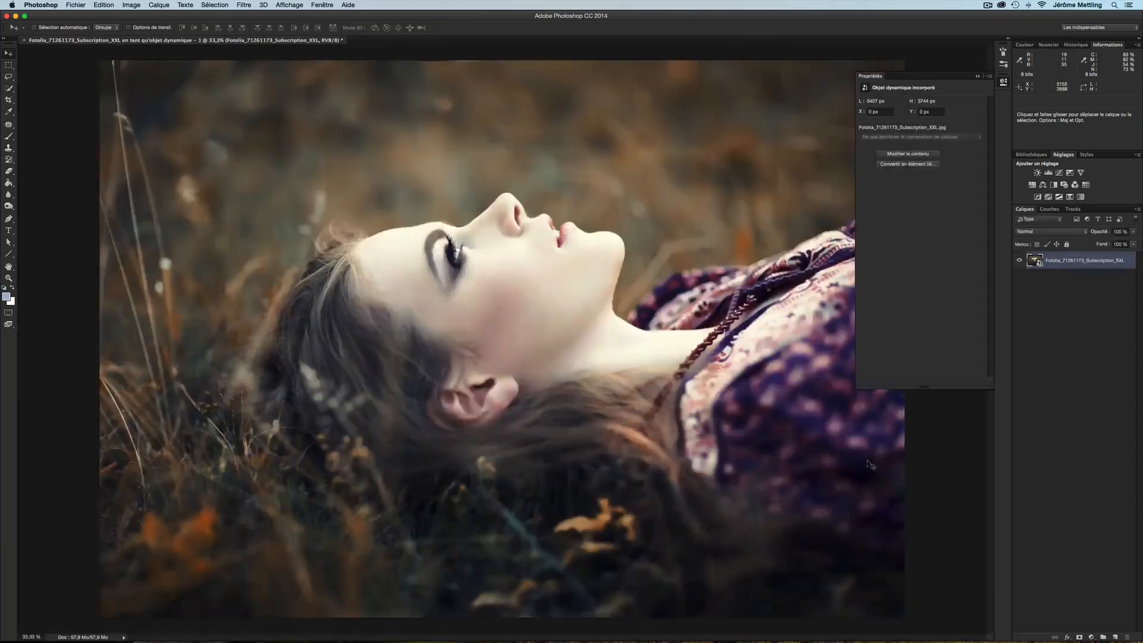
Resize the image to a width of 3000 pixels
left_click(131, 5)
left_click(167, 84)
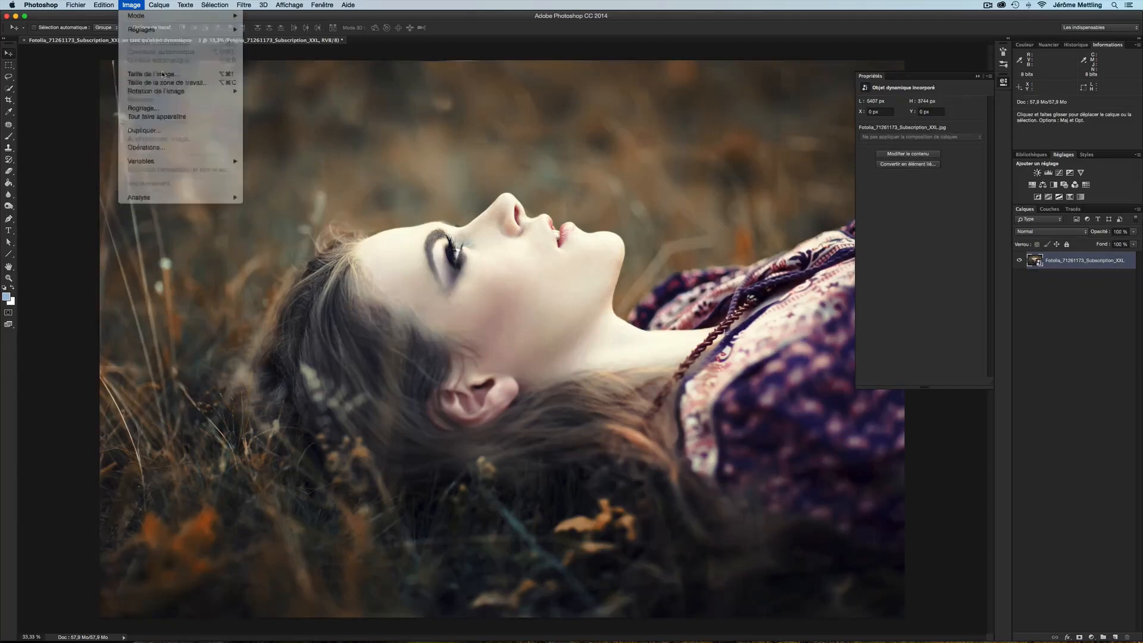
type("3000")
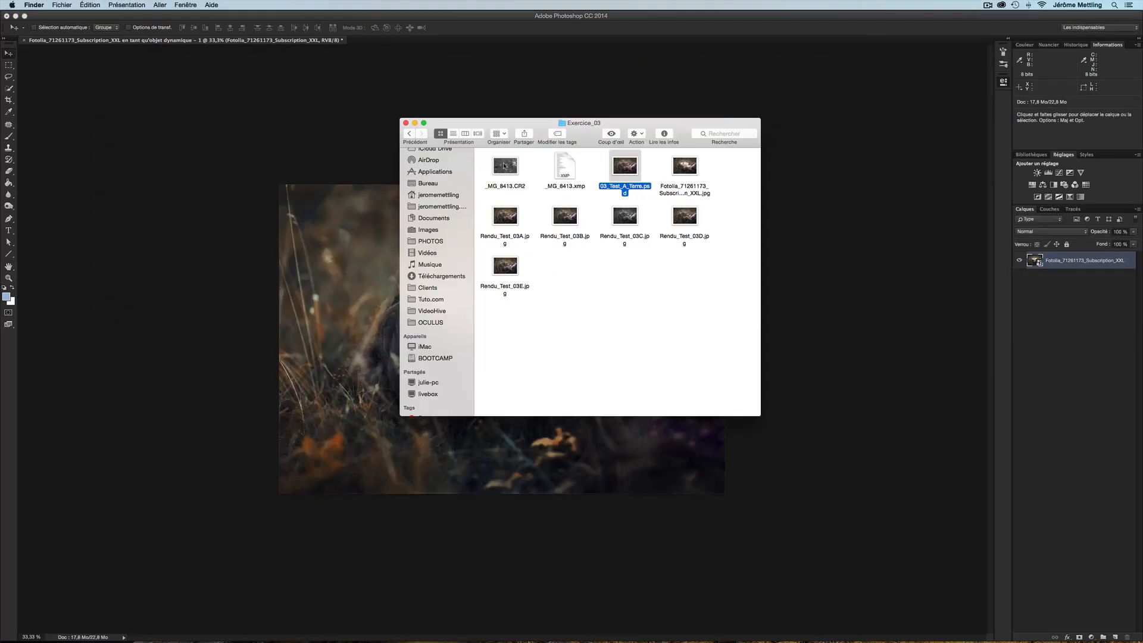
Place the _MG_8413.CR2 soil photo from the folder into the portrait document
left_click(505, 166)
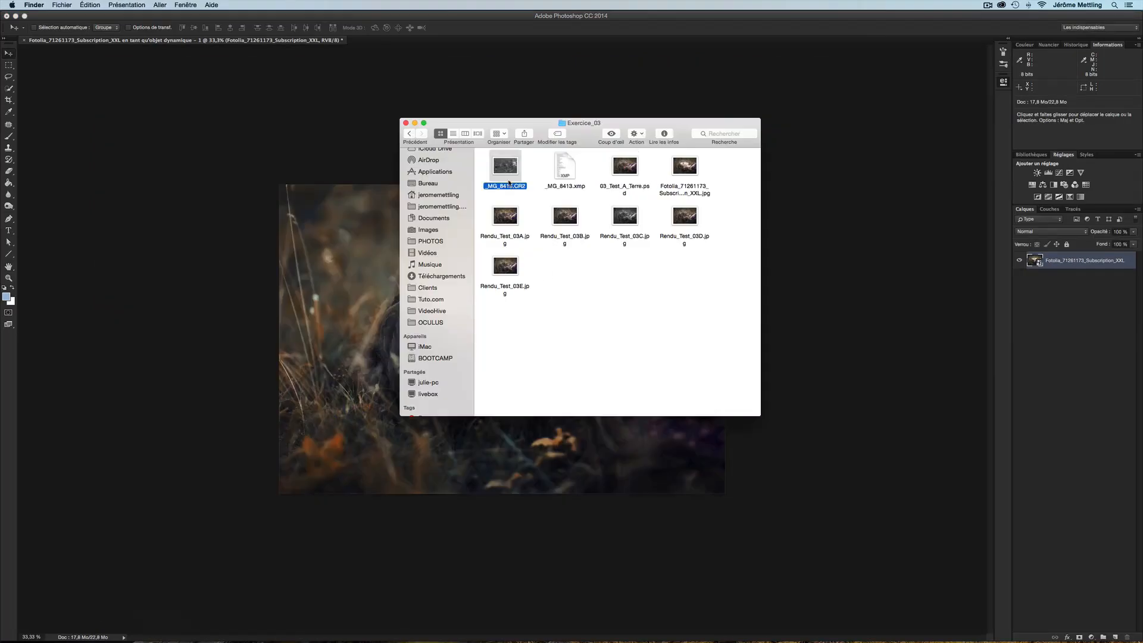
left_click_drag(509, 172, 646, 492)
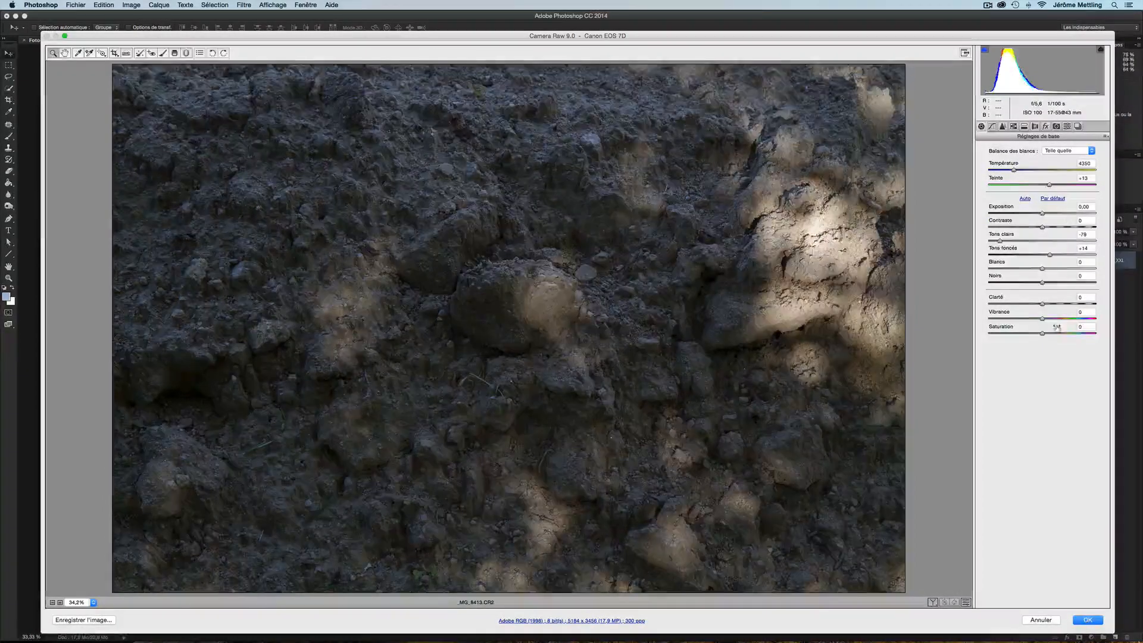
Set Highlights to -68 in Camera Raw, confirm, and commit the placed soil layer
left_click_drag(1001, 241, 1007, 241)
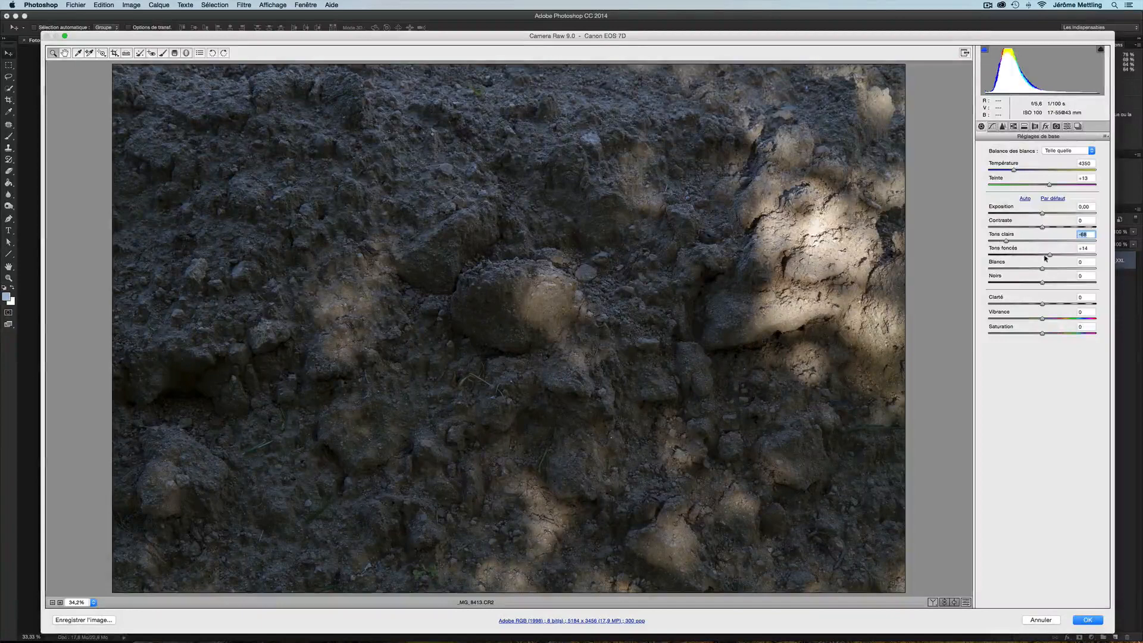
left_click(1088, 621)
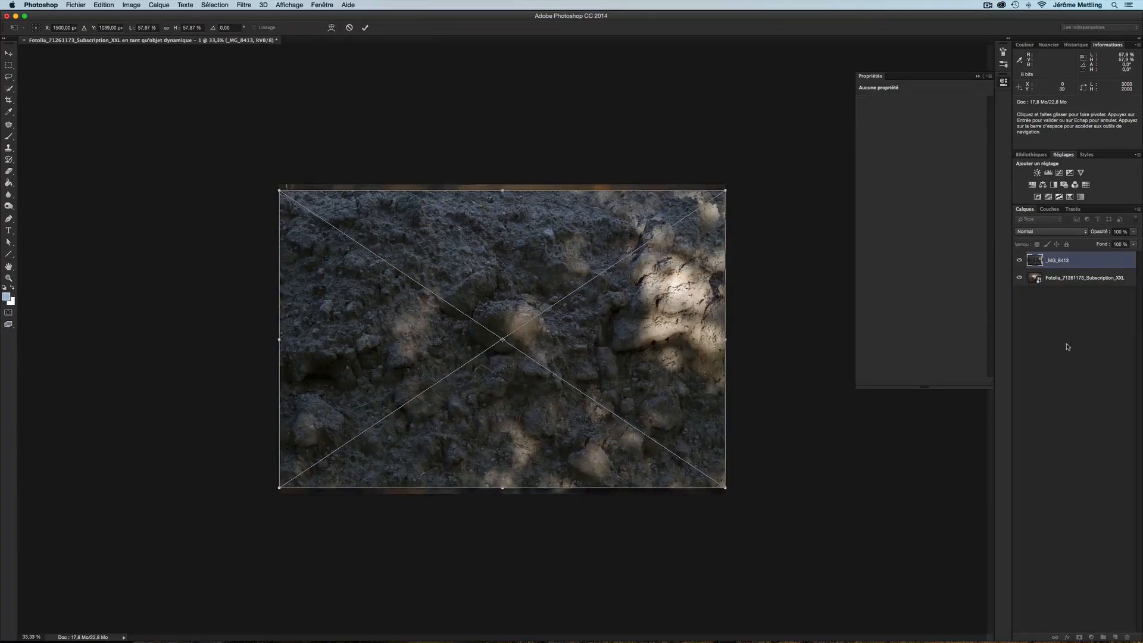
key("Return")
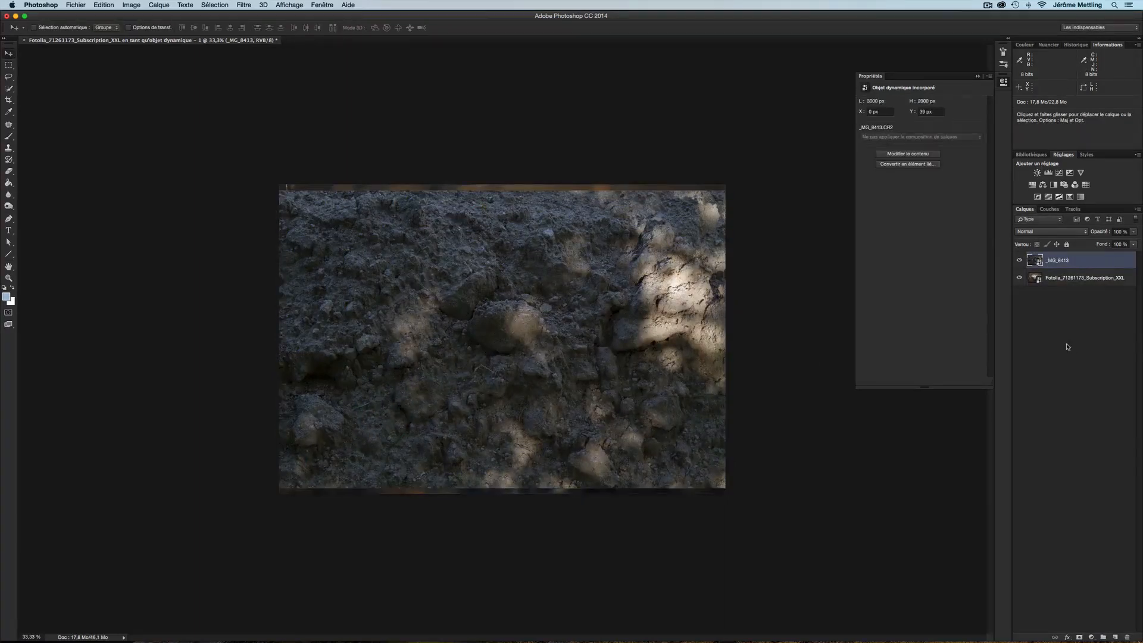
Set the soil layer's blend mode to Lumière ponctuelle
left_click(1063, 343)
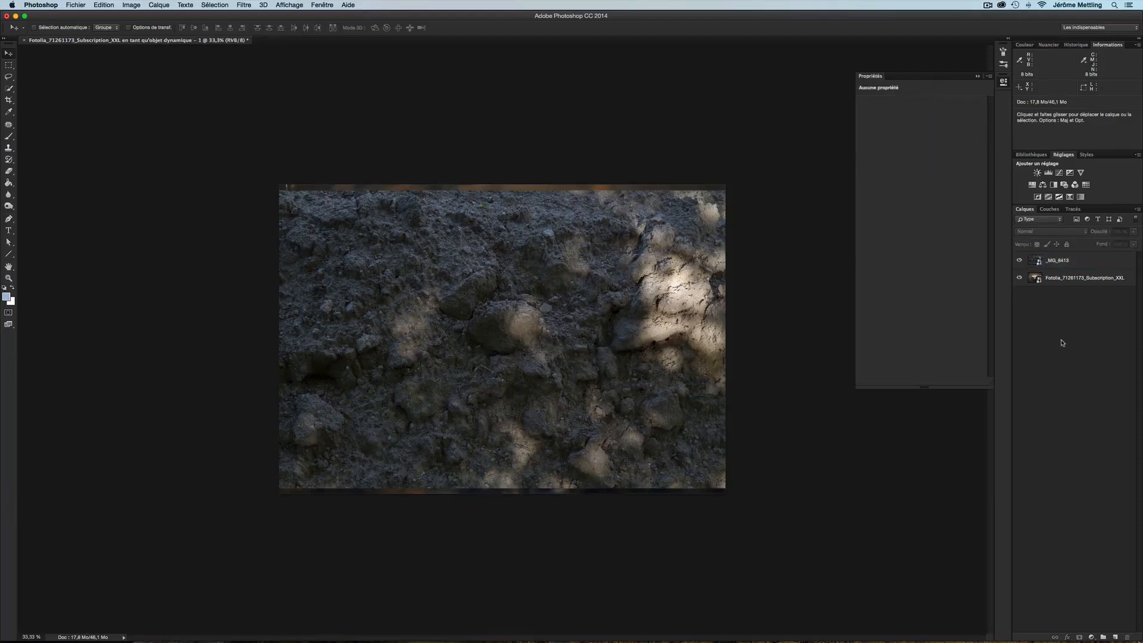
left_click(1030, 266)
left_click(1039, 233)
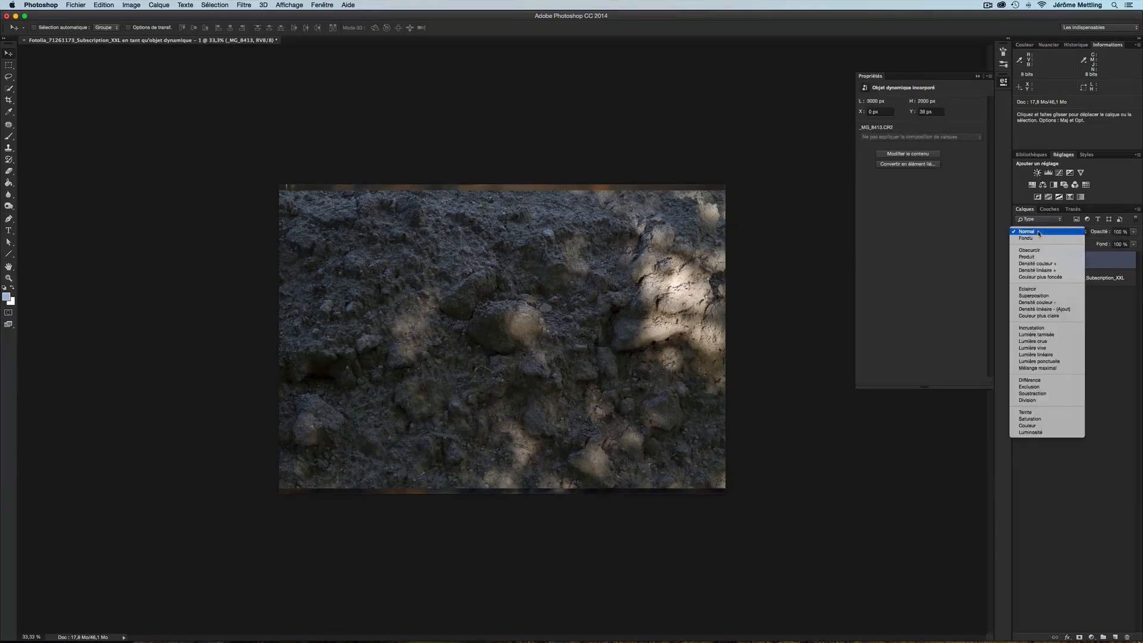
left_click(1051, 362)
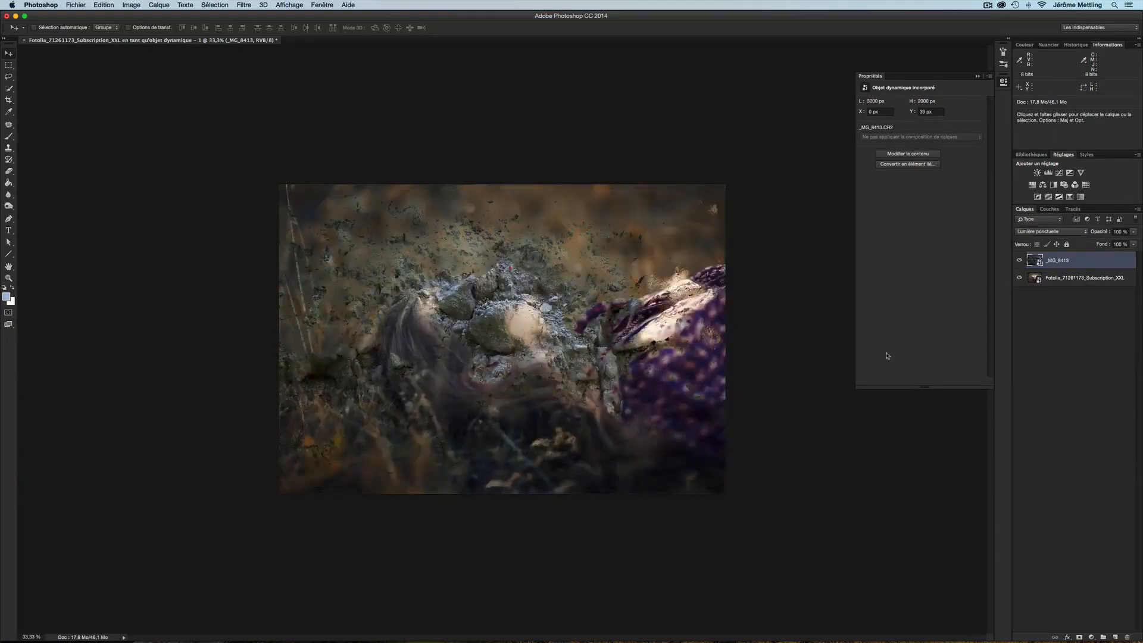
Move the soil layer so its rocky area sits over the woman's face
scroll(552, 338, "up", 4)
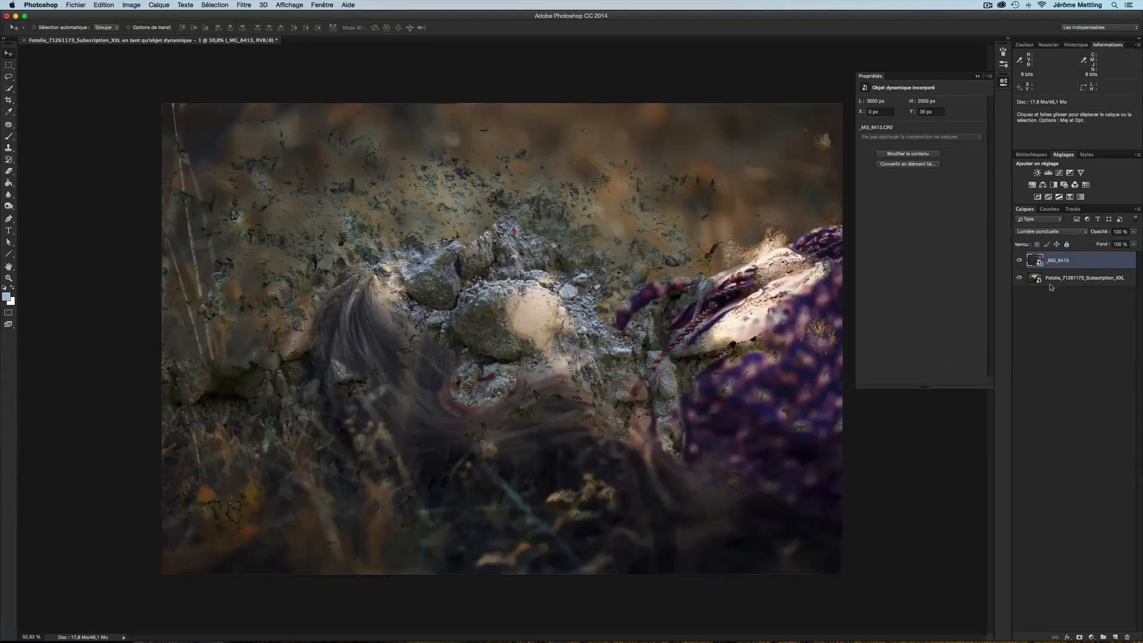
left_click_drag(514, 303, 679, 421)
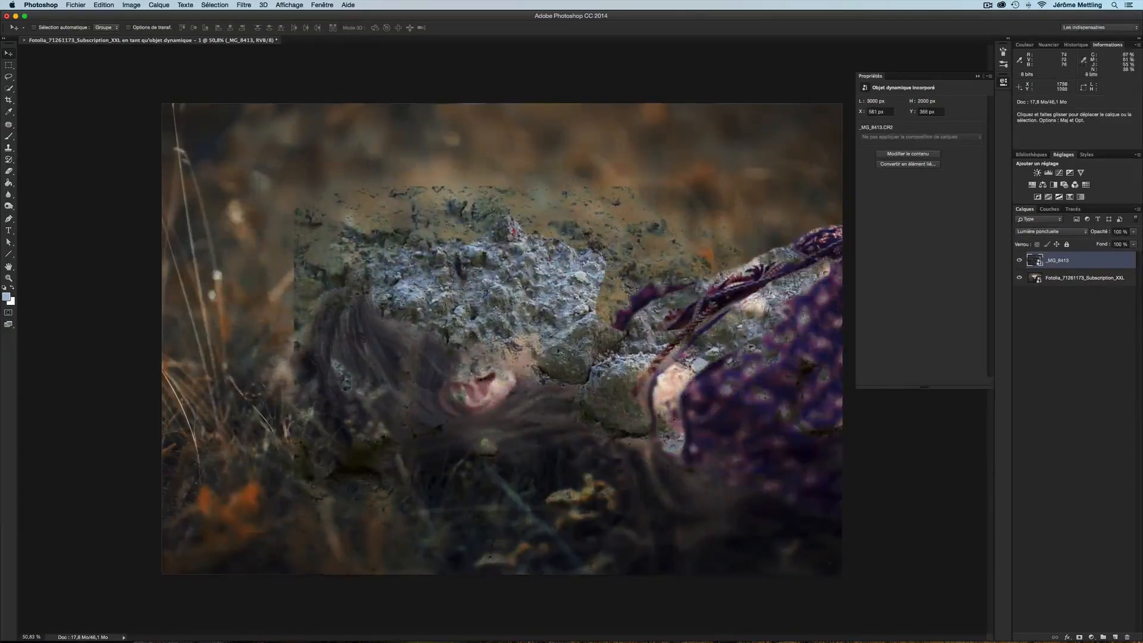
left_click_drag(556, 348, 527, 342)
Add a Black & White adjustment layer directly above the Fotolia portrait layer
left_click(1026, 336)
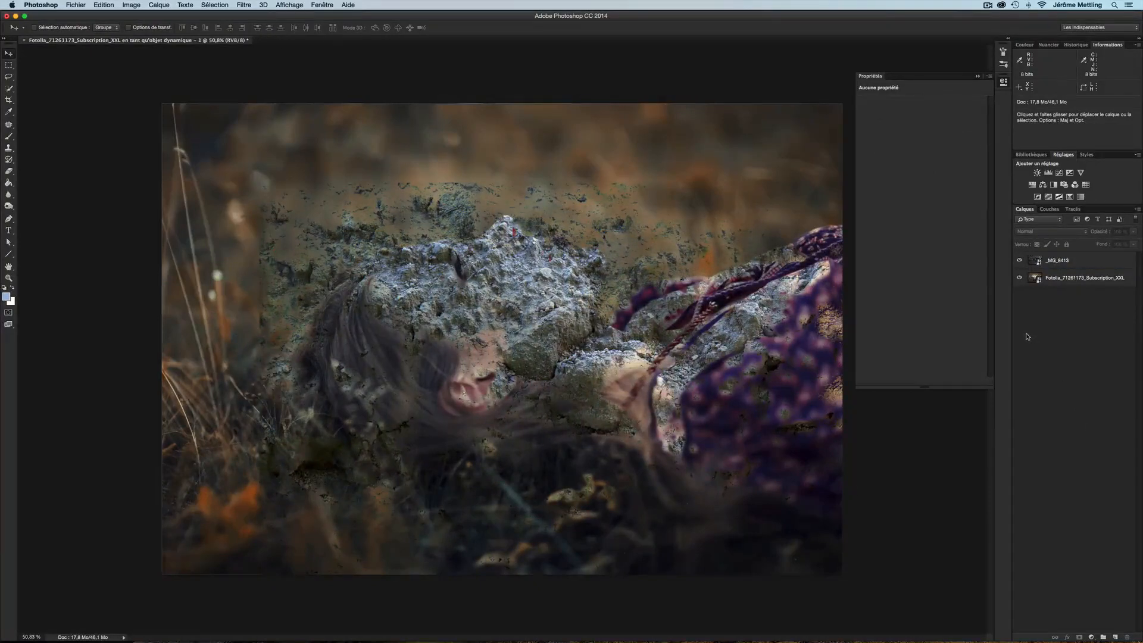
left_click(1037, 277)
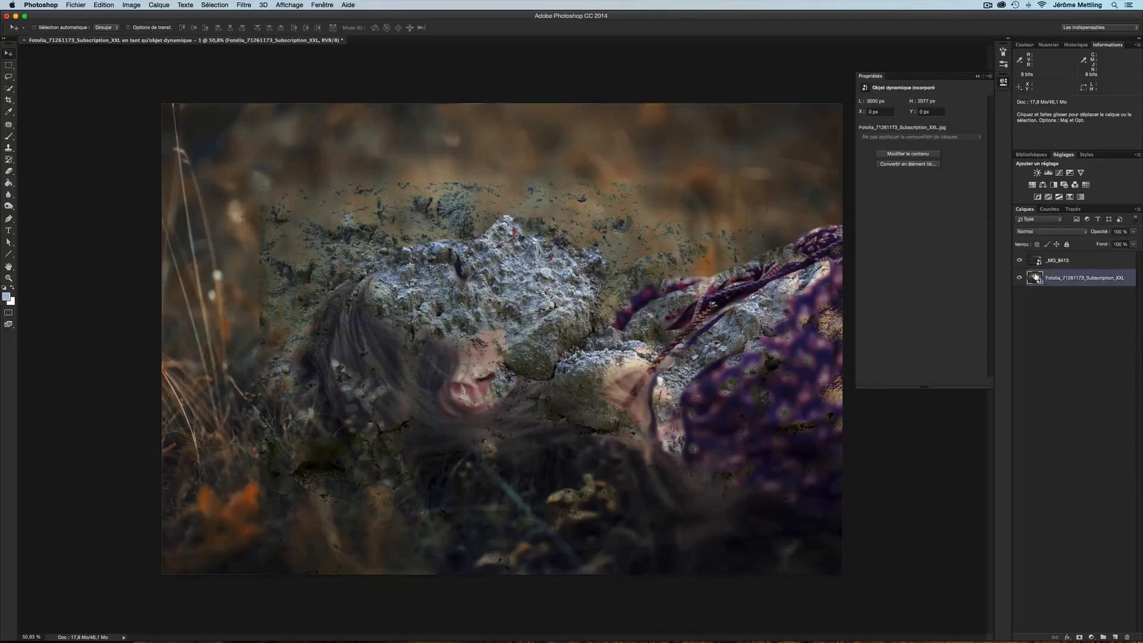
left_click(1055, 185)
Add a second Black & White adjustment layer above the soil layer and clip it to that layer
left_click(1038, 262)
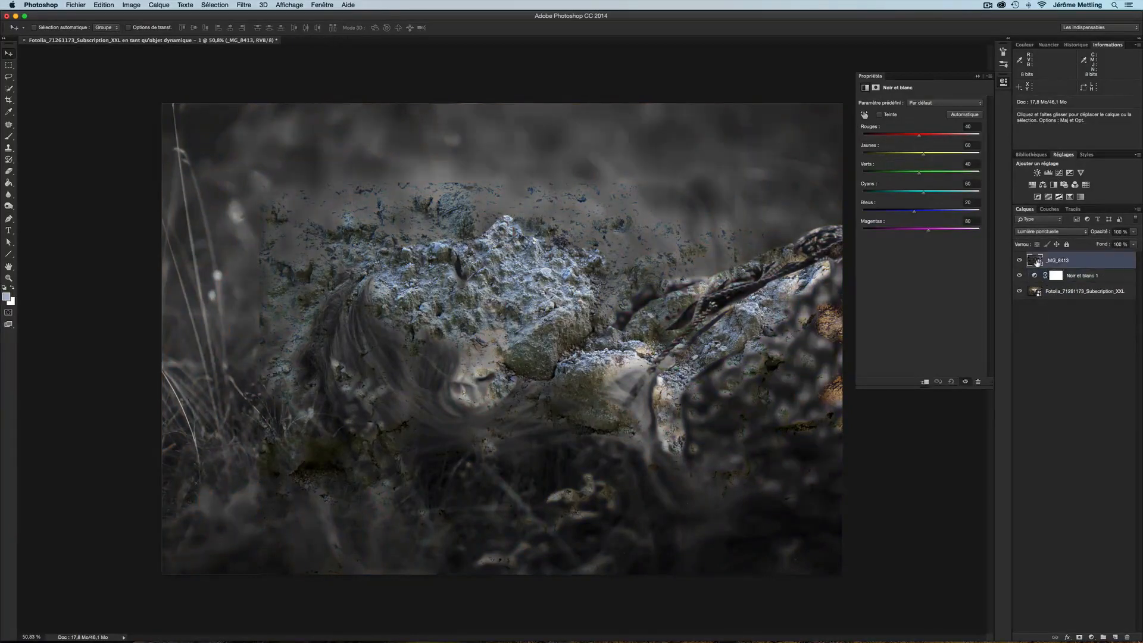
left_click(1054, 185)
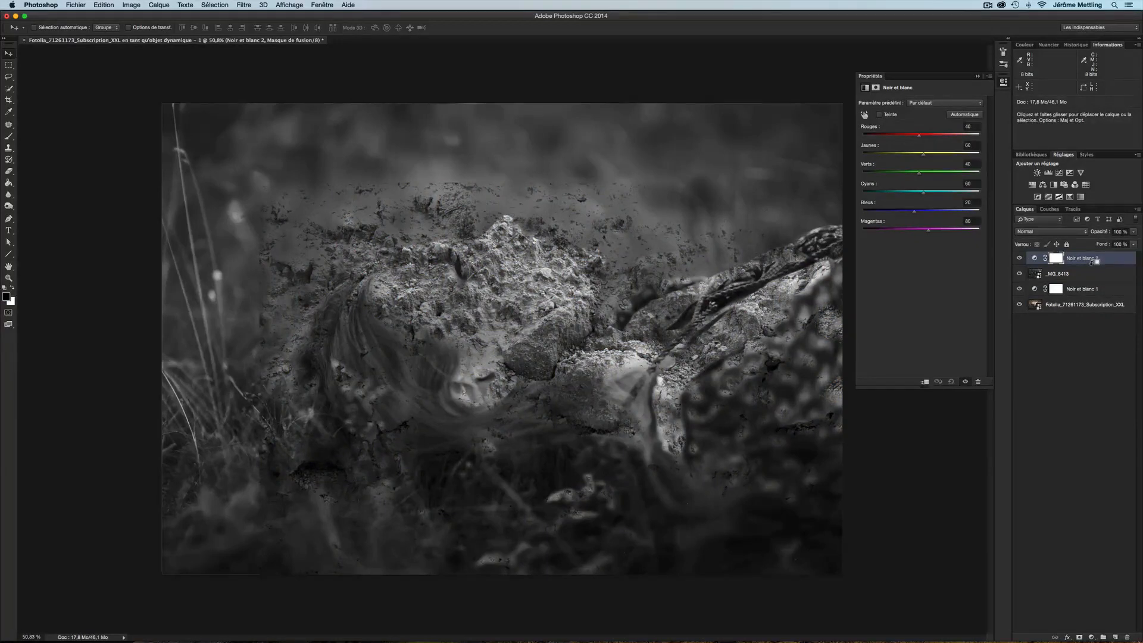
left_click(1093, 263, "alt")
Move the soil layer slightly downward over the face
left_click(1039, 275)
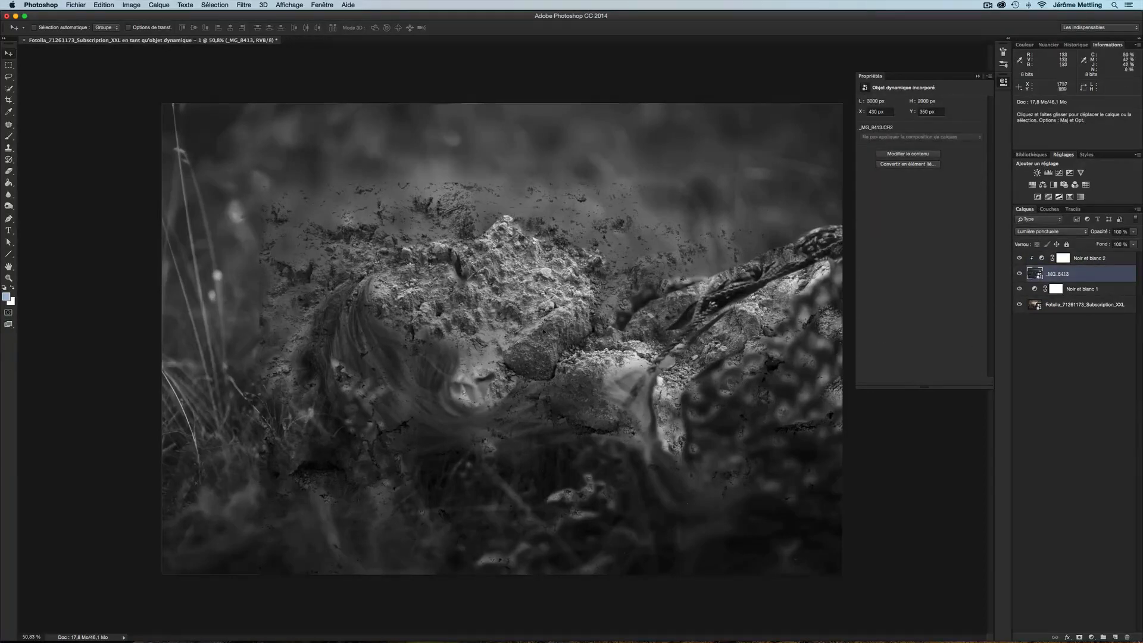
left_click_drag(496, 319, 505, 377)
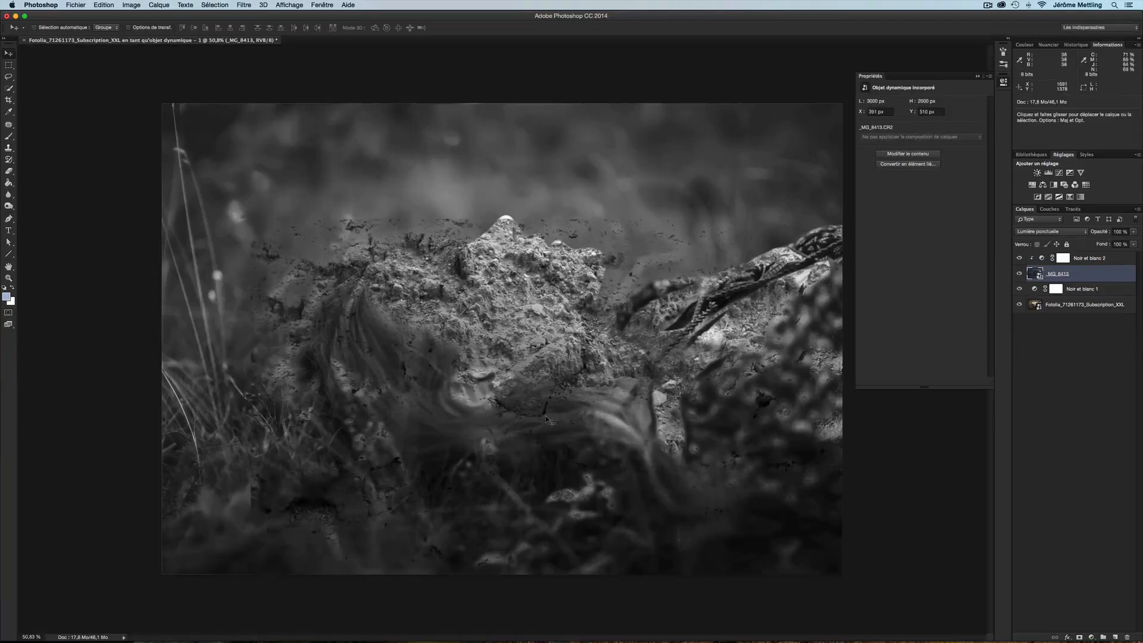
Free-transform the soil layer, scaling it to about 55% and rotating it about -15° so the rock covers the face
key("ctrl+t")
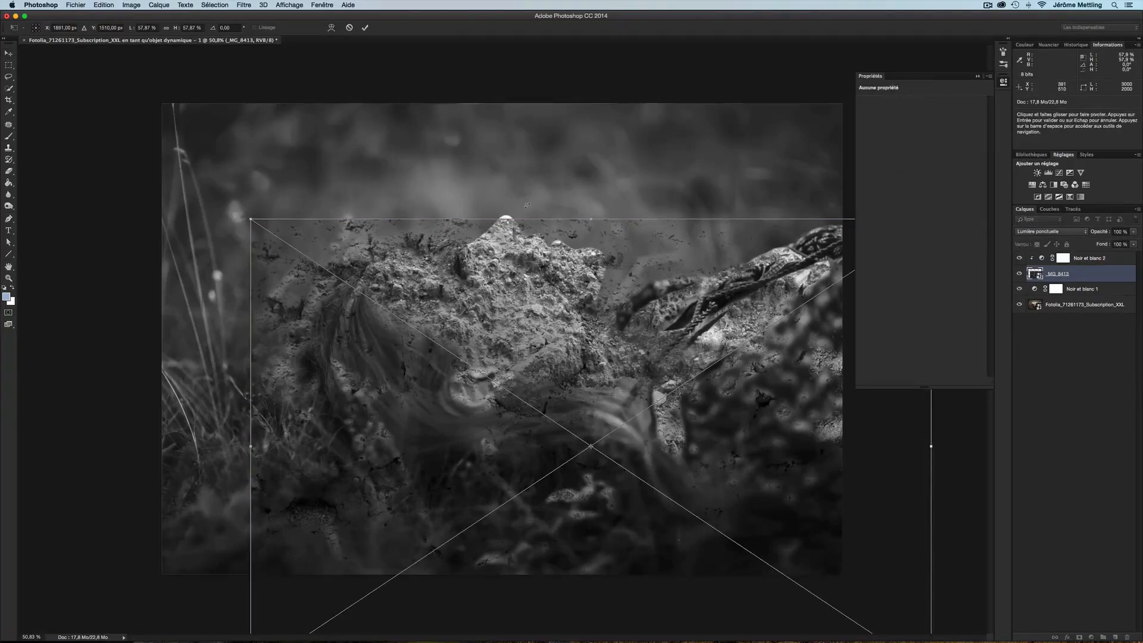
left_click_drag(526, 206, 414, 234)
left_click_drag(577, 370, 662, 310)
left_click_drag(415, 234, 435, 220)
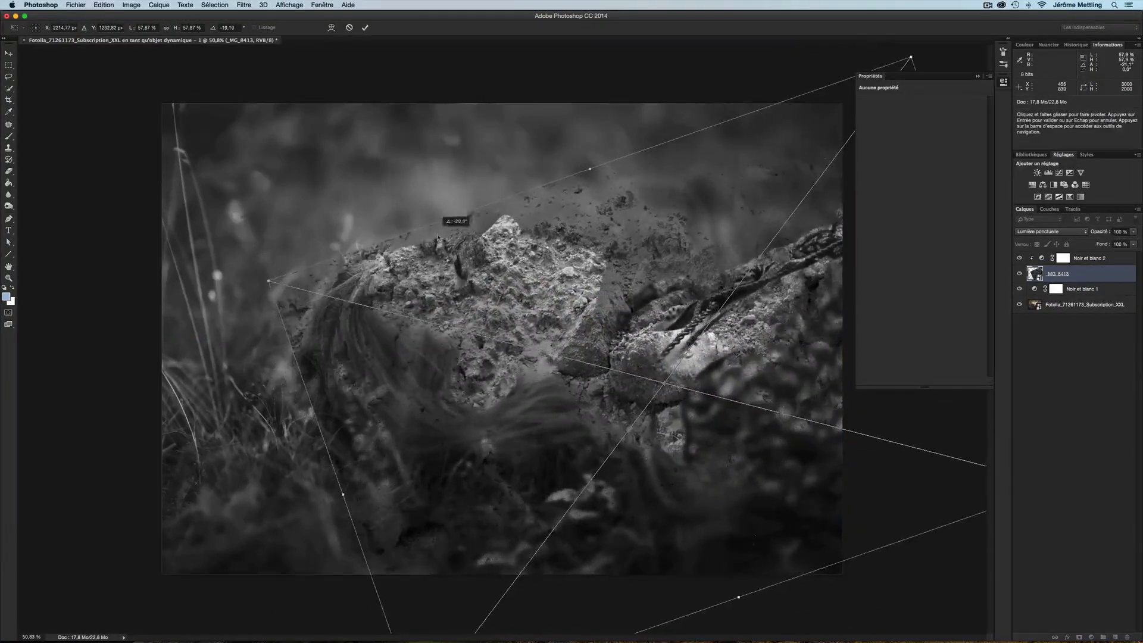
left_click_drag(384, 273, 382, 279)
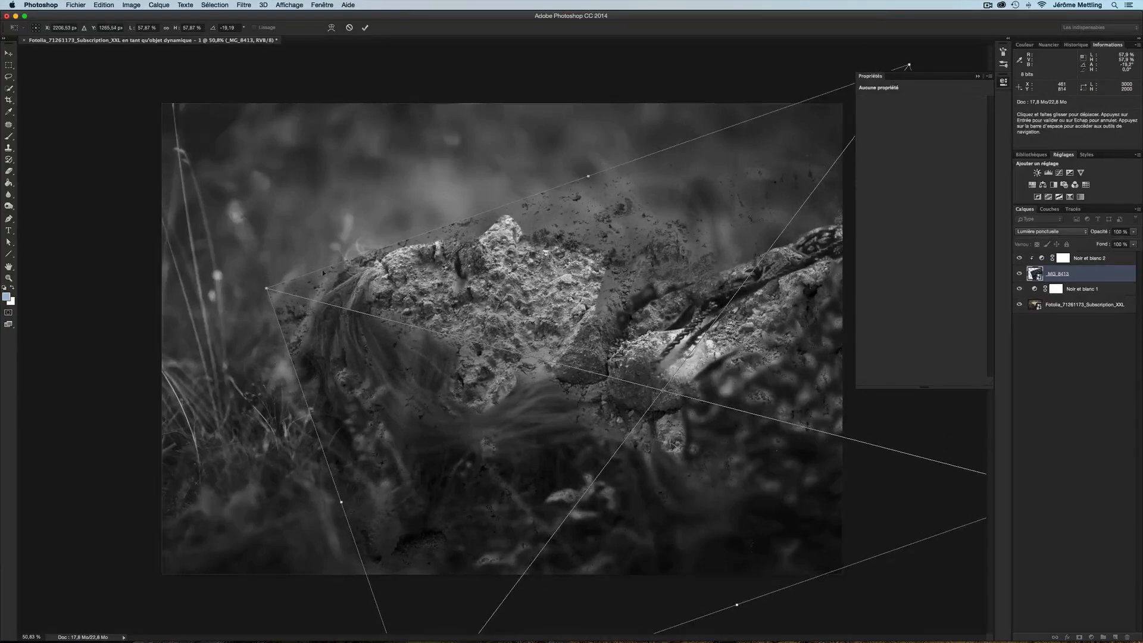
left_click_drag(267, 288, 308, 299)
left_click_drag(601, 311, 567, 295)
left_click_drag(513, 191, 527, 181)
left_click_drag(522, 236, 512, 266)
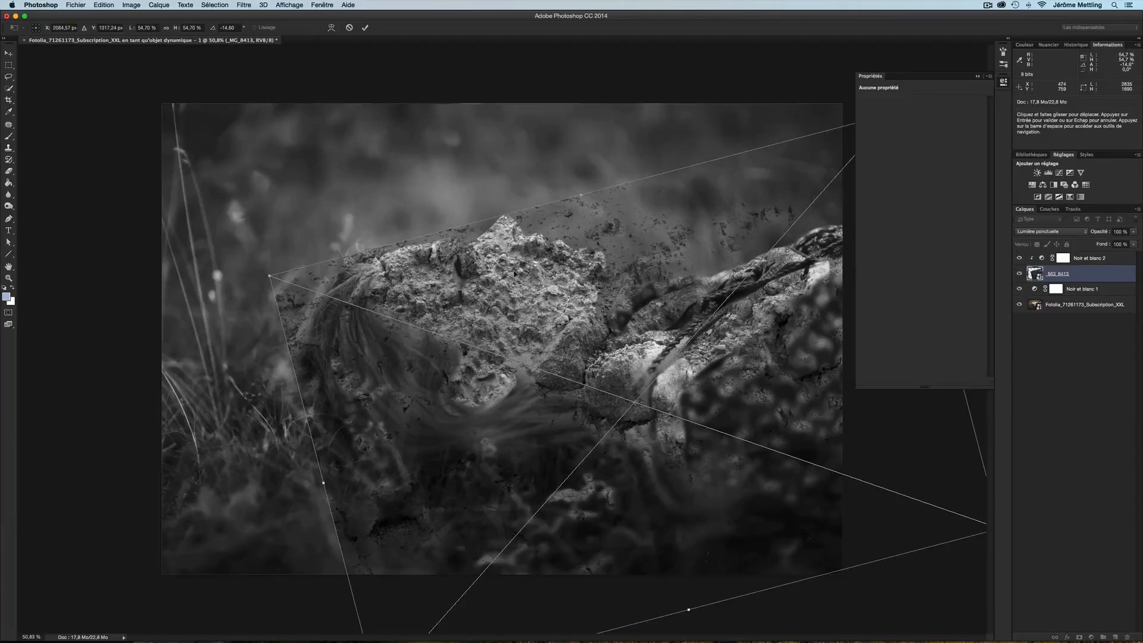
key("Return")
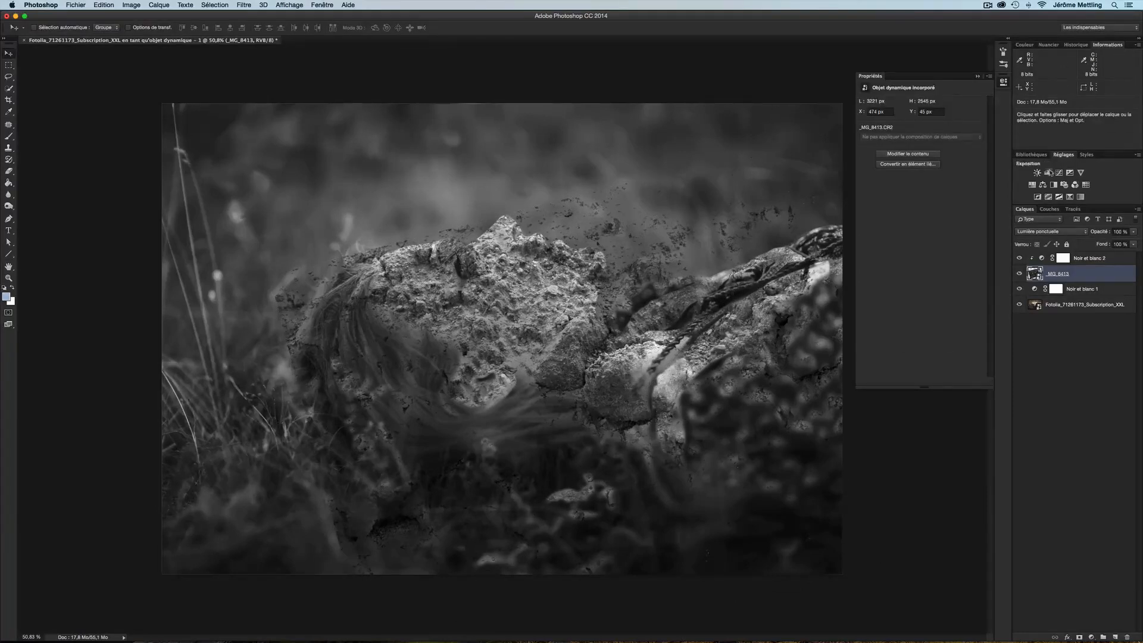
Add a Levels adjustment layer above the soil layer, setting the midtone to 1.31 and output white to 201
left_click(1049, 173)
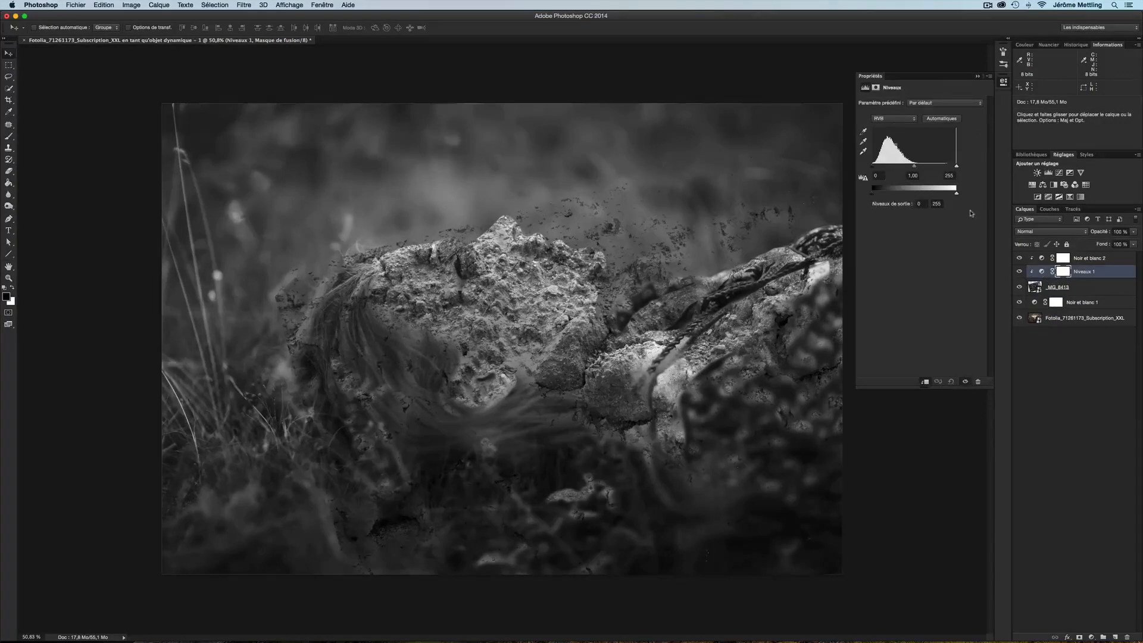
left_click_drag(915, 169, 906, 169)
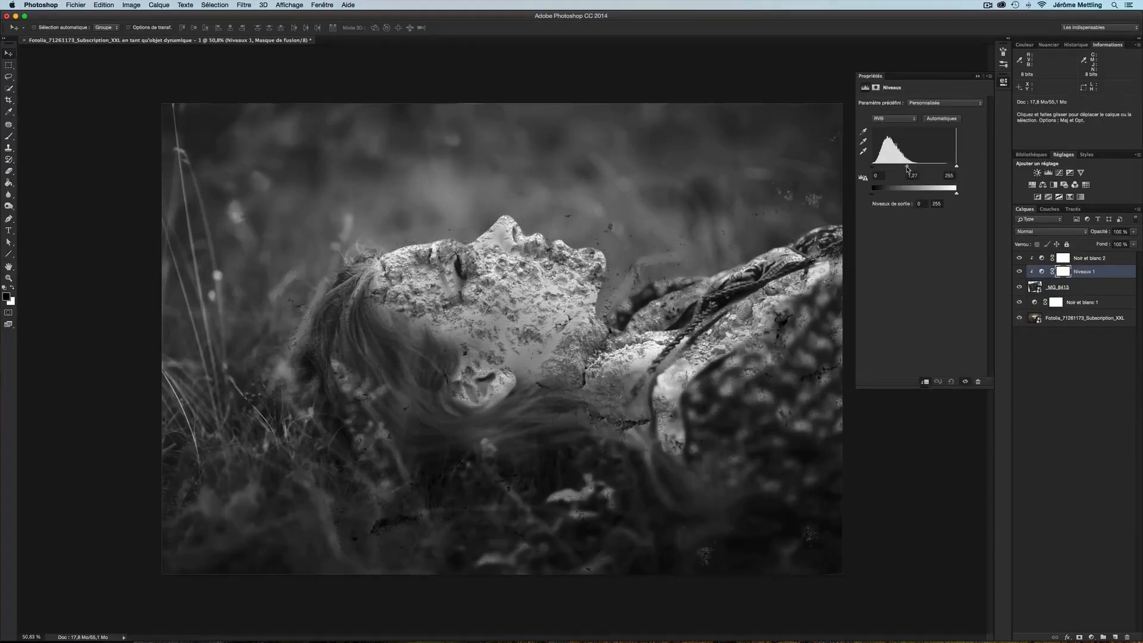
left_click_drag(873, 166, 875, 170)
left_click_drag(958, 167, 944, 194)
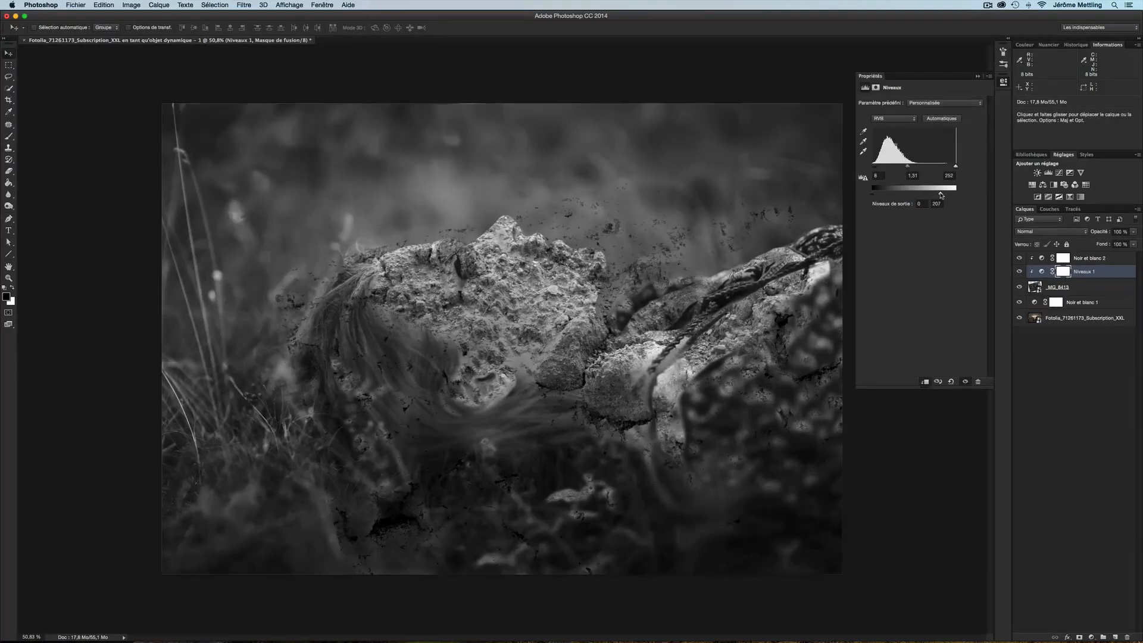
left_click_drag(941, 195, 940, 194)
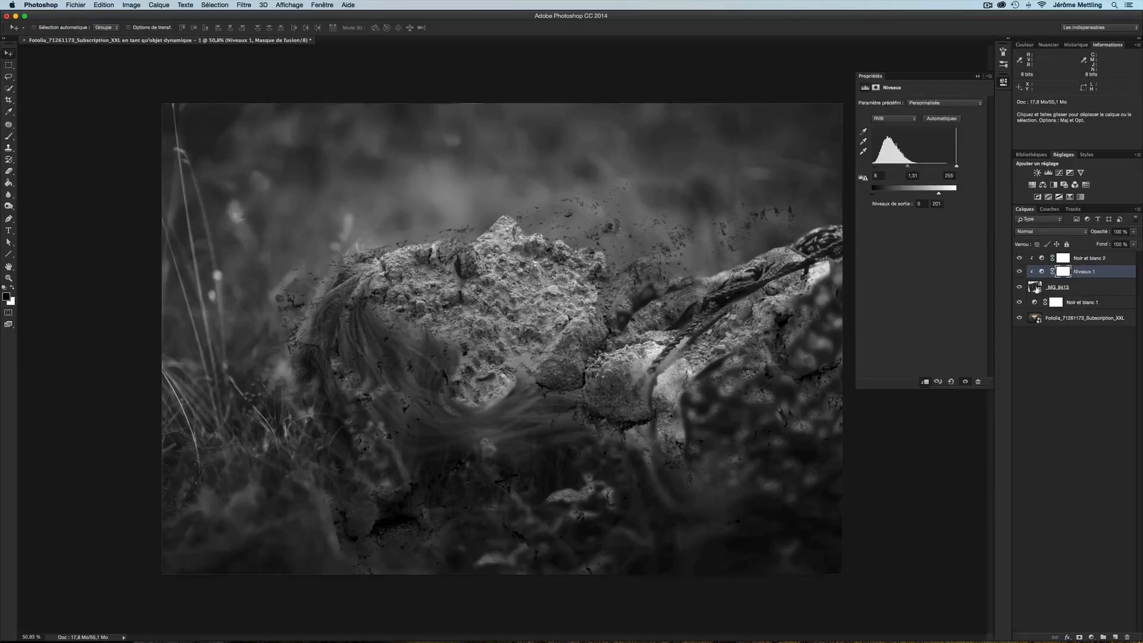
Add a layer mask to the soil layer and paint it black around the face with a soft brush
left_click(1037, 288)
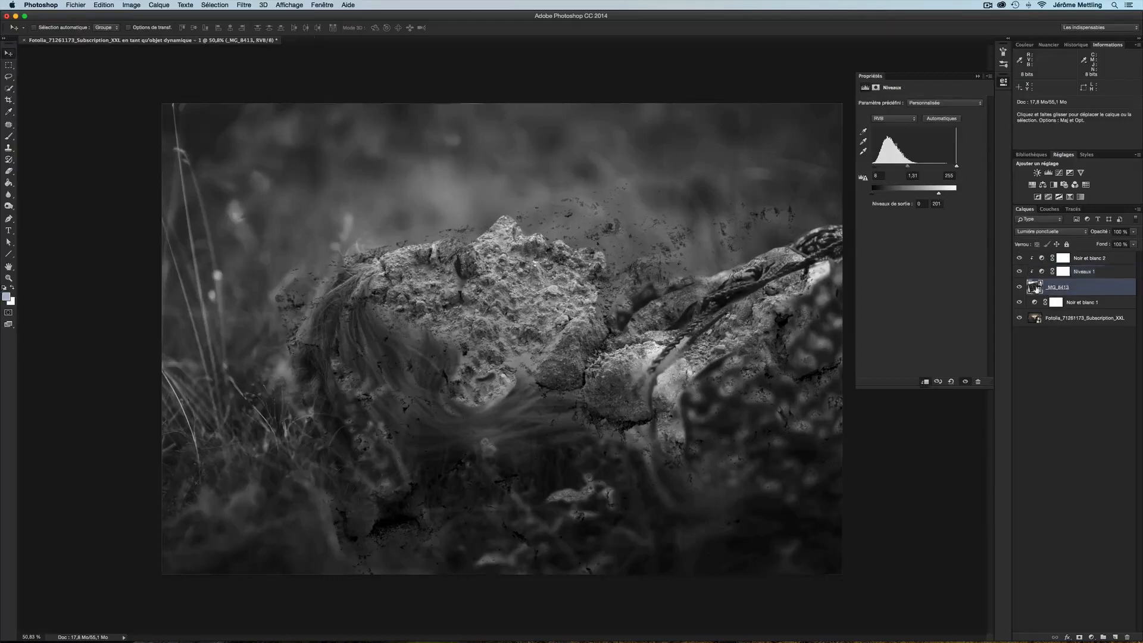
left_click(1080, 637)
key("b")
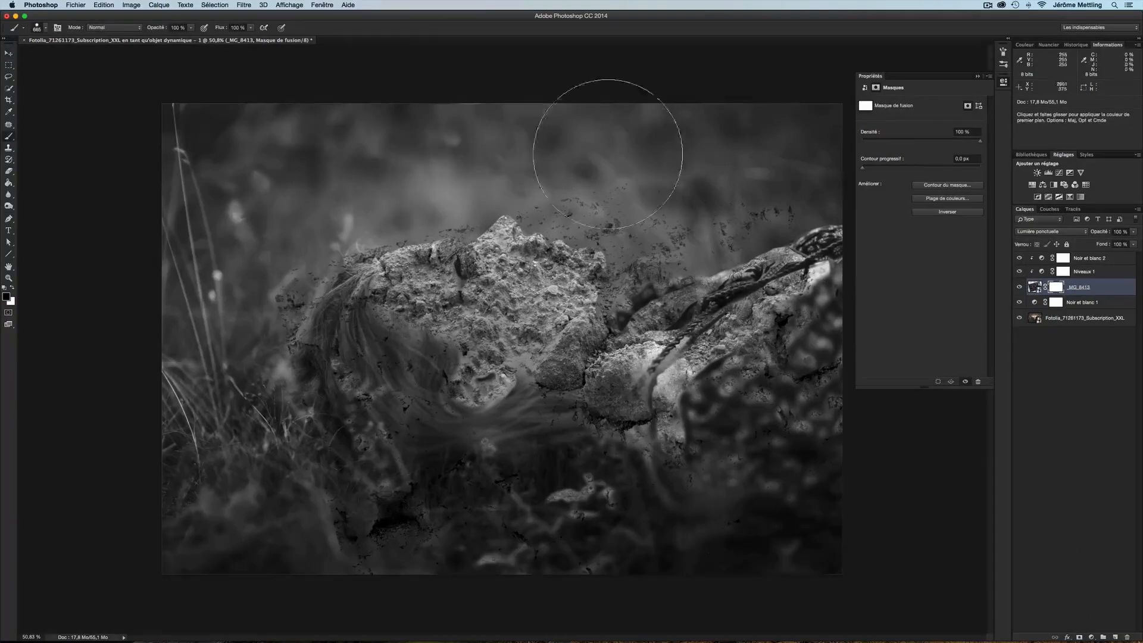
left_click(44, 28)
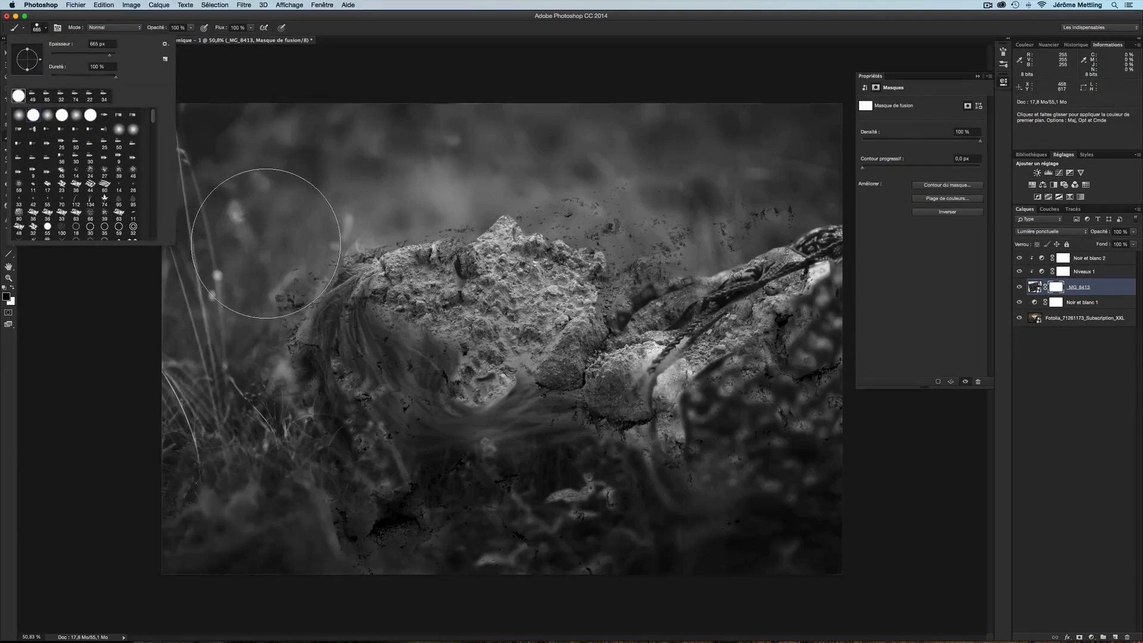
left_click(266, 243)
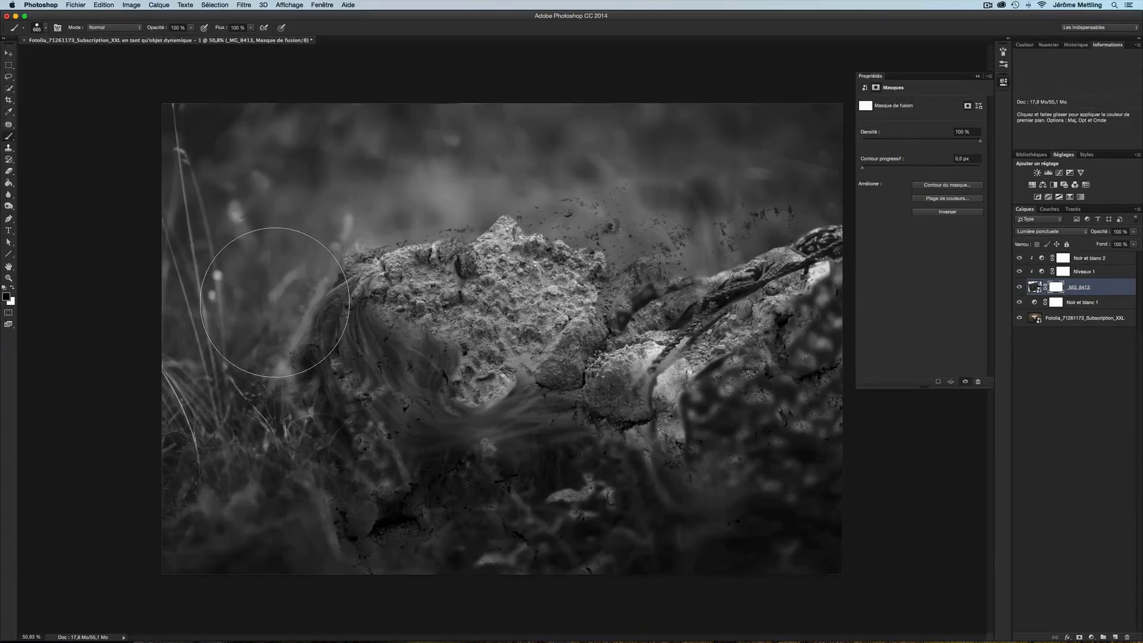
mouse_move(274, 303)
left_mouse_down()
mouse_move(256, 294)
mouse_move(286, 324)
mouse_move(325, 406)
mouse_move(360, 411)
mouse_move(429, 480)
mouse_move(386, 439)
mouse_move(376, 400)
mouse_move(367, 407)
mouse_move(366, 357)
mouse_move(405, 365)
mouse_move(408, 421)
mouse_move(568, 413)
mouse_move(574, 390)
mouse_move(705, 368)
mouse_move(751, 292)
mouse_move(738, 256)
mouse_move(691, 260)
mouse_move(635, 298)
mouse_move(632, 271)
mouse_move(655, 242)
mouse_move(620, 211)
mouse_move(454, 184)
mouse_move(365, 204)
mouse_move(316, 286)
mouse_move(336, 333)
mouse_move(387, 357)
mouse_move(333, 340)
mouse_move(363, 387)
left_mouse_up()
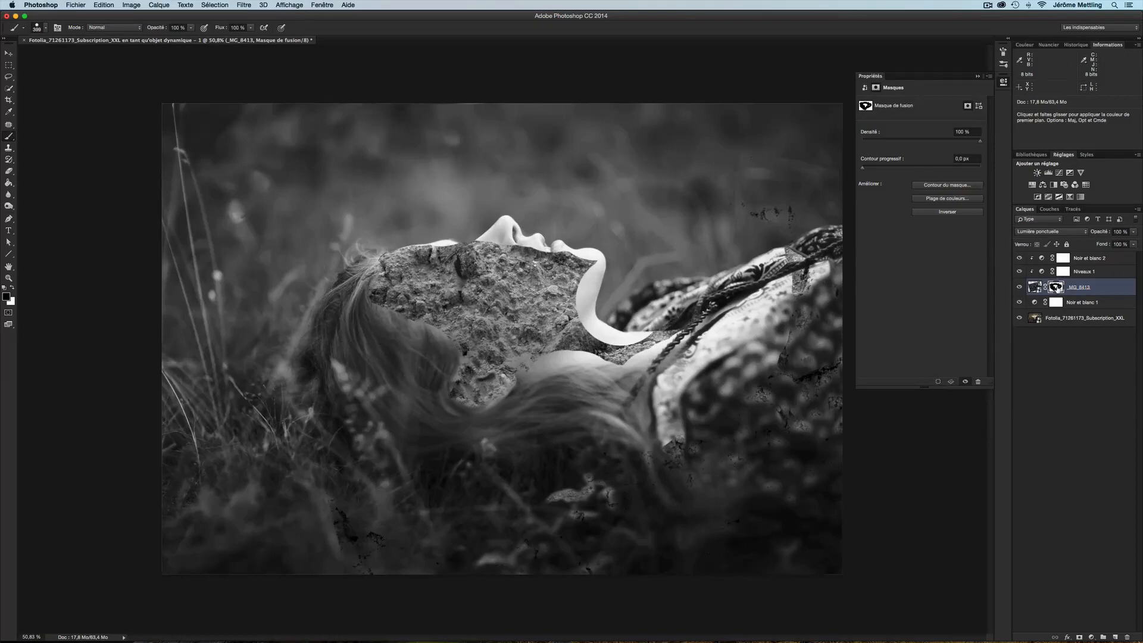
View the soil mask on its own and paint out the remaining white areas outside the face
left_click(1056, 287, "alt")
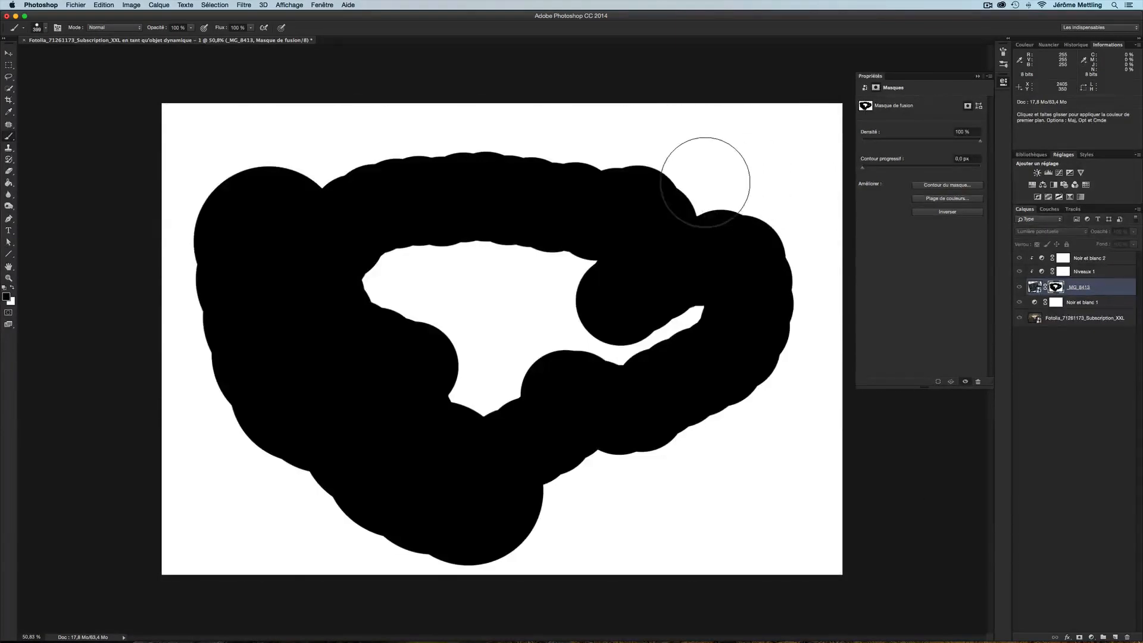
mouse_move(700, 182)
left_mouse_down()
mouse_move(719, 125)
mouse_move(771, 163)
mouse_move(813, 236)
mouse_move(832, 142)
mouse_move(837, 460)
mouse_move(614, 473)
mouse_move(684, 523)
mouse_move(852, 552)
mouse_move(729, 561)
mouse_move(315, 549)
mouse_move(174, 527)
mouse_move(314, 505)
mouse_move(232, 425)
mouse_move(161, 252)
mouse_move(162, 424)
mouse_move(201, 0)
mouse_move(179, 109)
mouse_move(285, 76)
mouse_move(246, 157)
mouse_move(339, 73)
mouse_move(366, 112)
mouse_move(431, 126)
mouse_move(743, 92)
left_mouse_up()
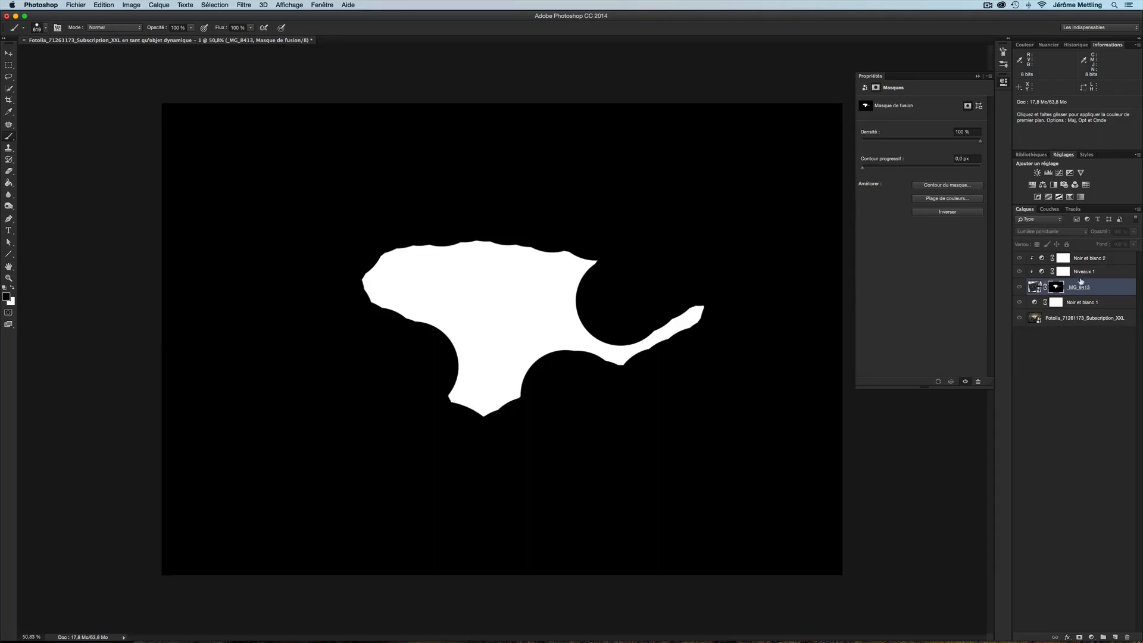
left_click(1036, 287)
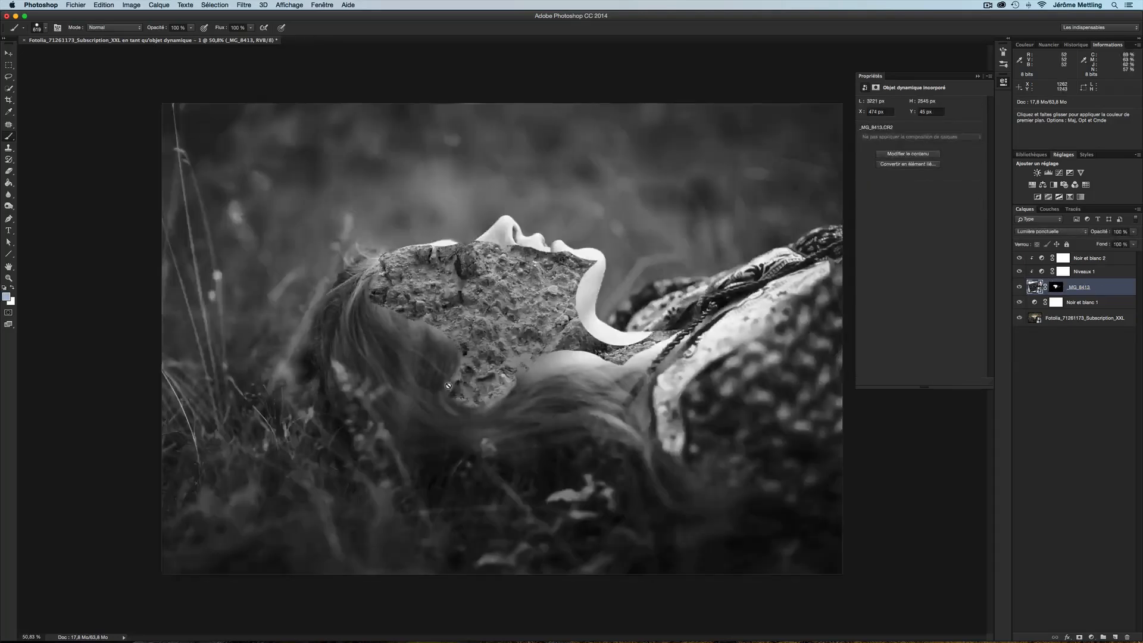
Adjust the Levels layer to a midtone of 1.51 and an output white of 215
left_click(1044, 274)
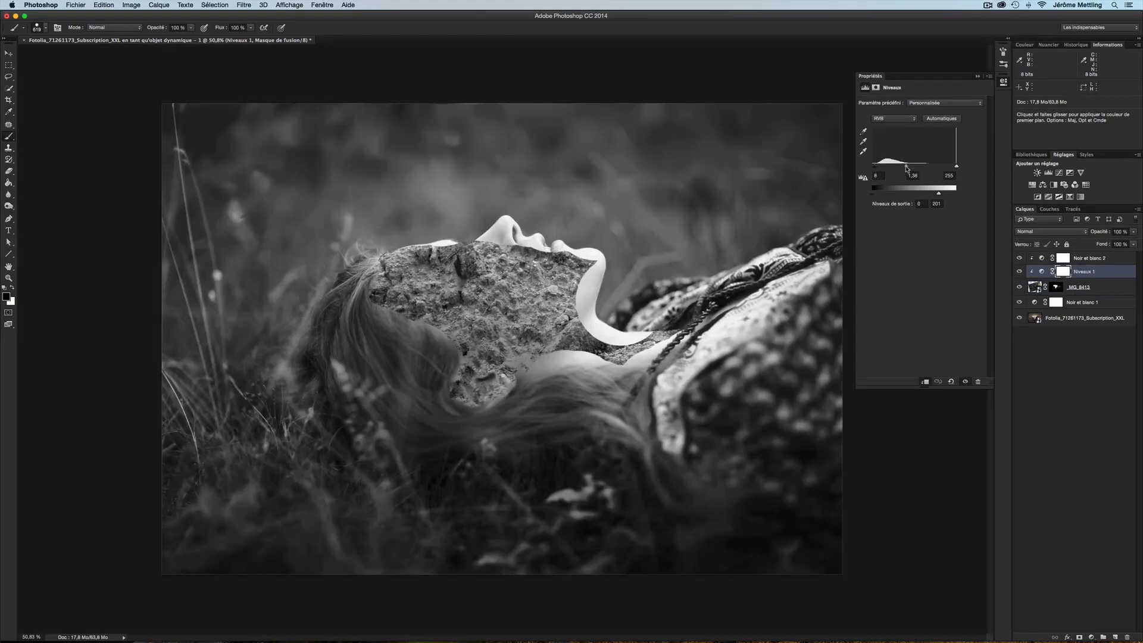
left_click_drag(905, 168, 904, 169)
left_click_drag(939, 194, 943, 194)
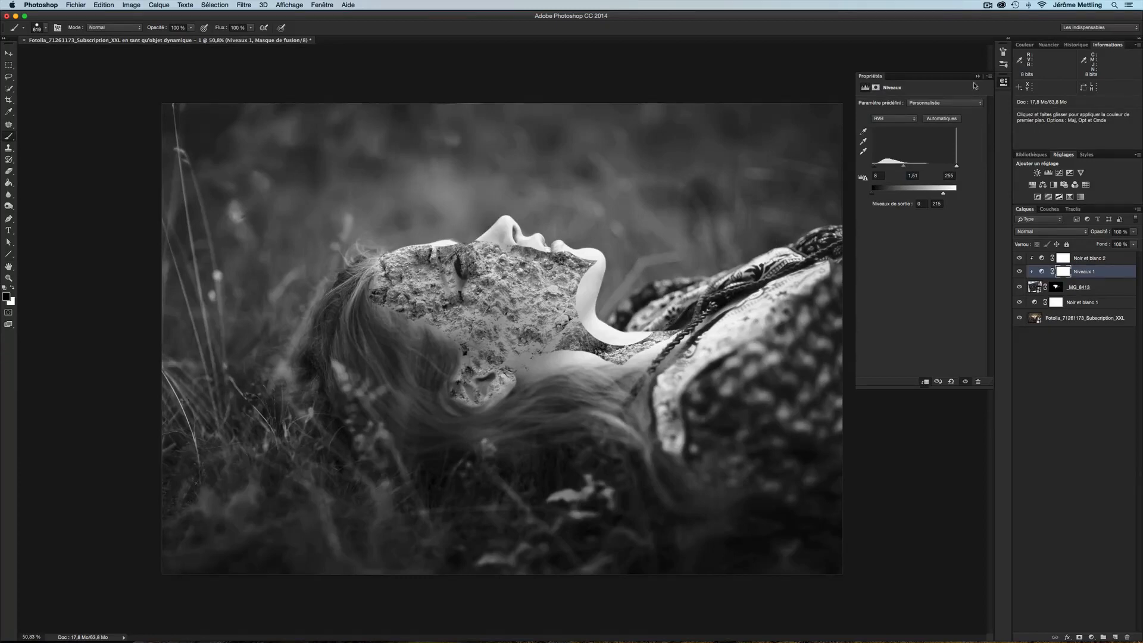
Choose a textured brush preset from the brush presets panel
left_click(1005, 66)
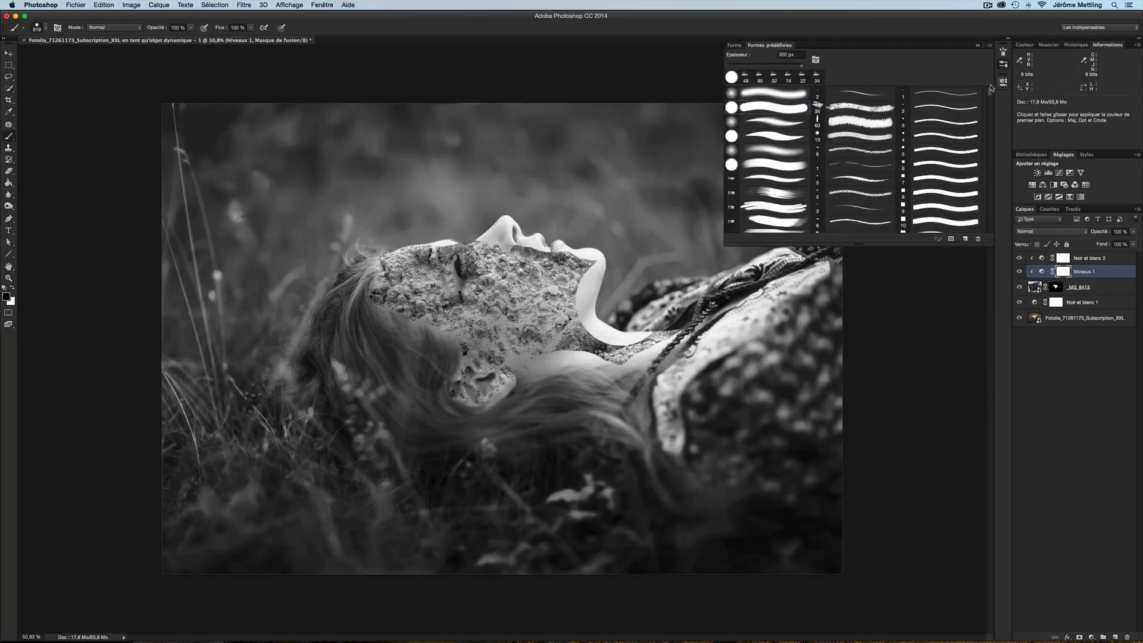
scroll(773, 190, "down", 5)
left_click(777, 180)
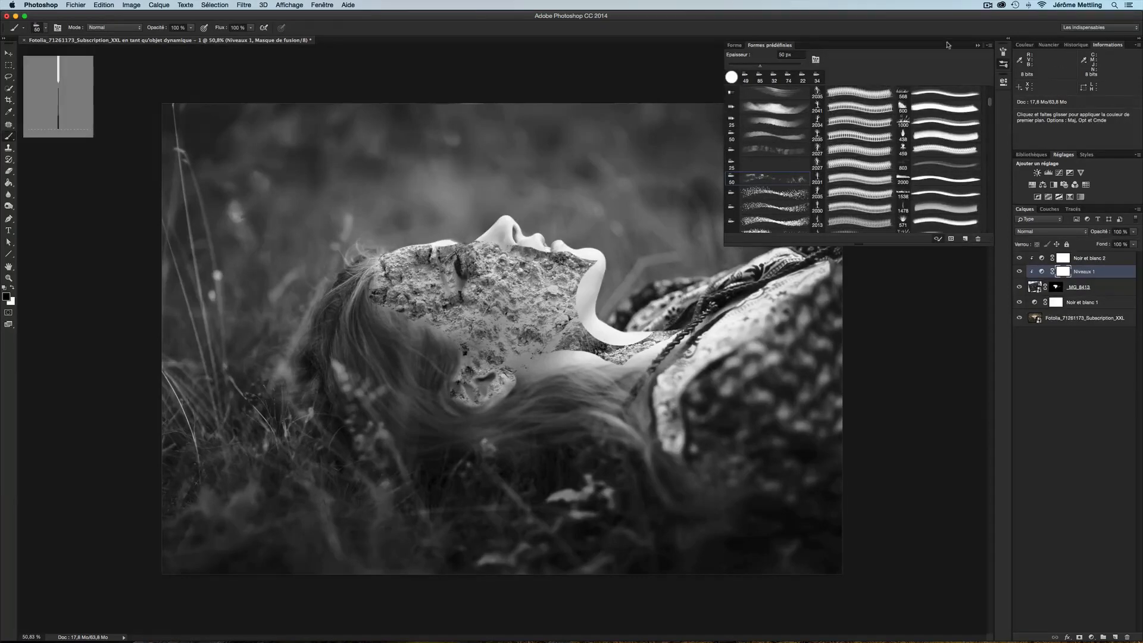
left_click(977, 46)
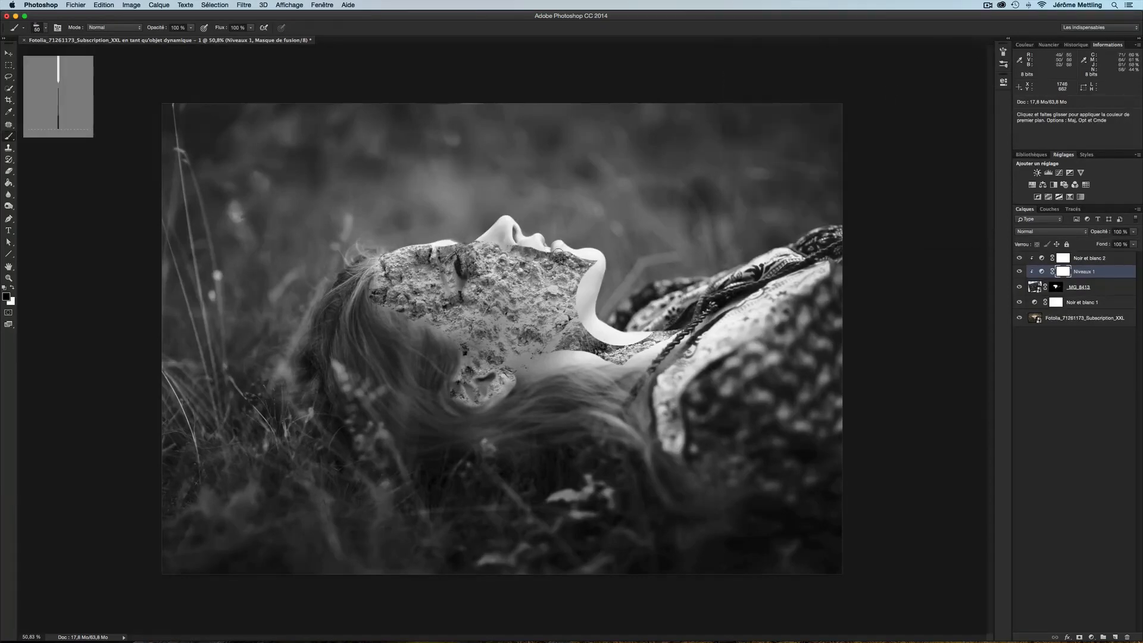
Refine the soil layer's mask along the face contours, alternating black and white and varying the brush size
scroll(559, 255, "up", 3)
scroll(559, 253, "down", 2)
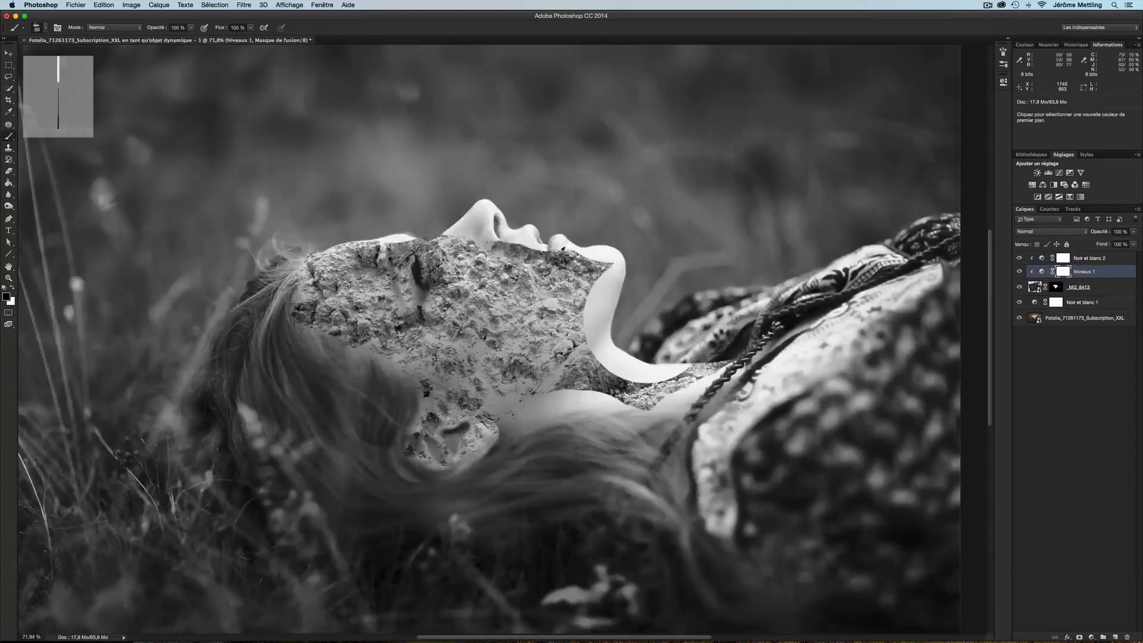
scroll(524, 251, "down", 1)
scroll(523, 251, "up", 2)
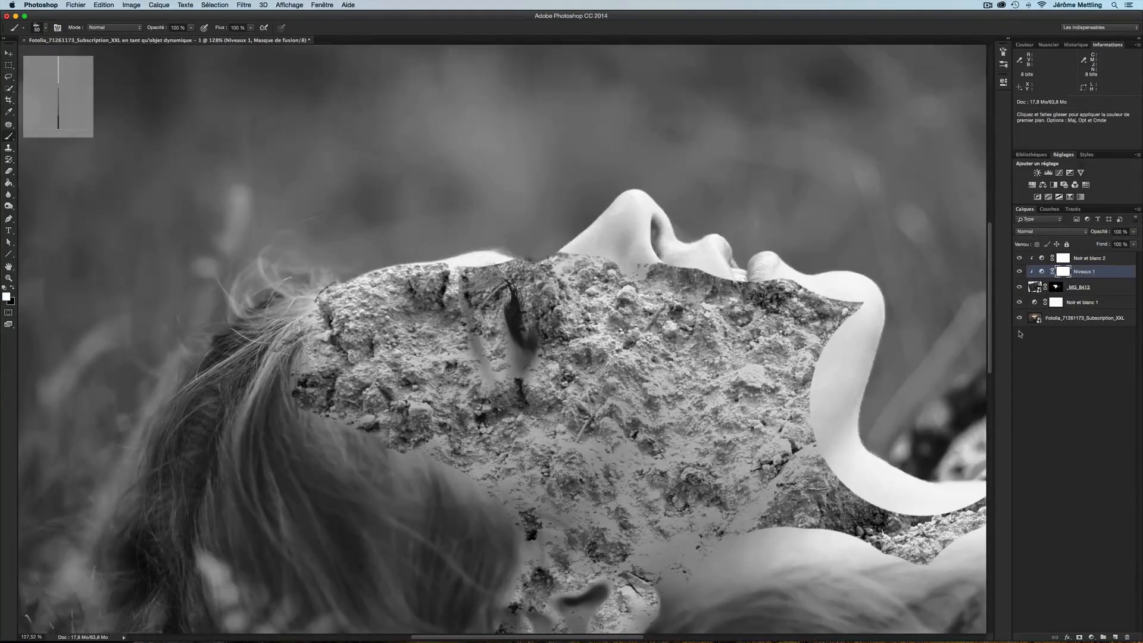
left_click(1059, 288)
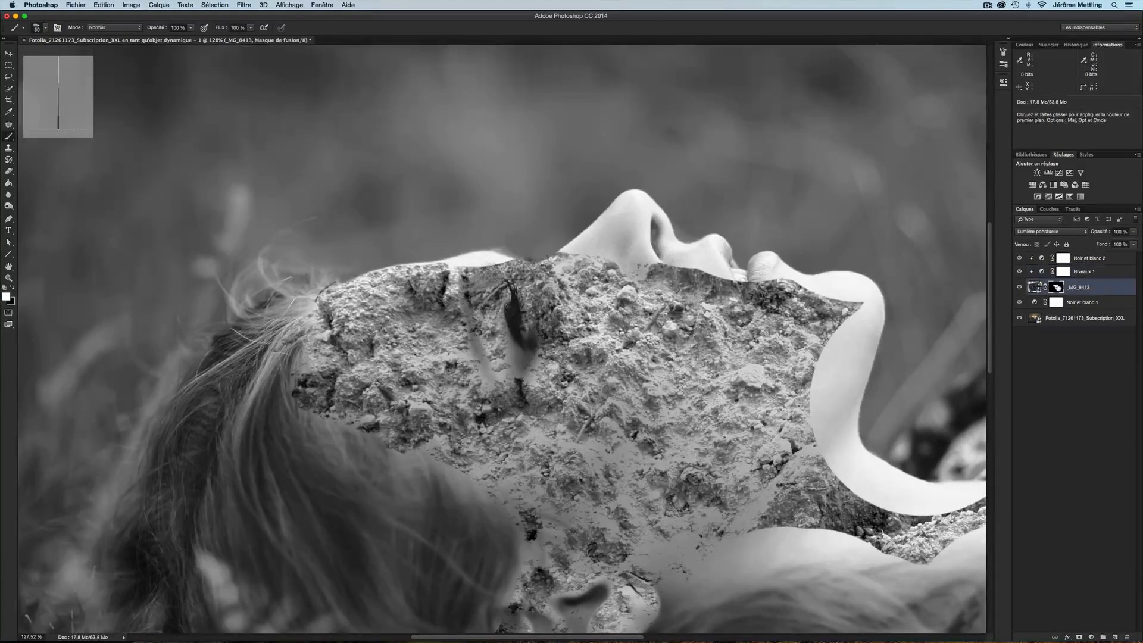
key("x")
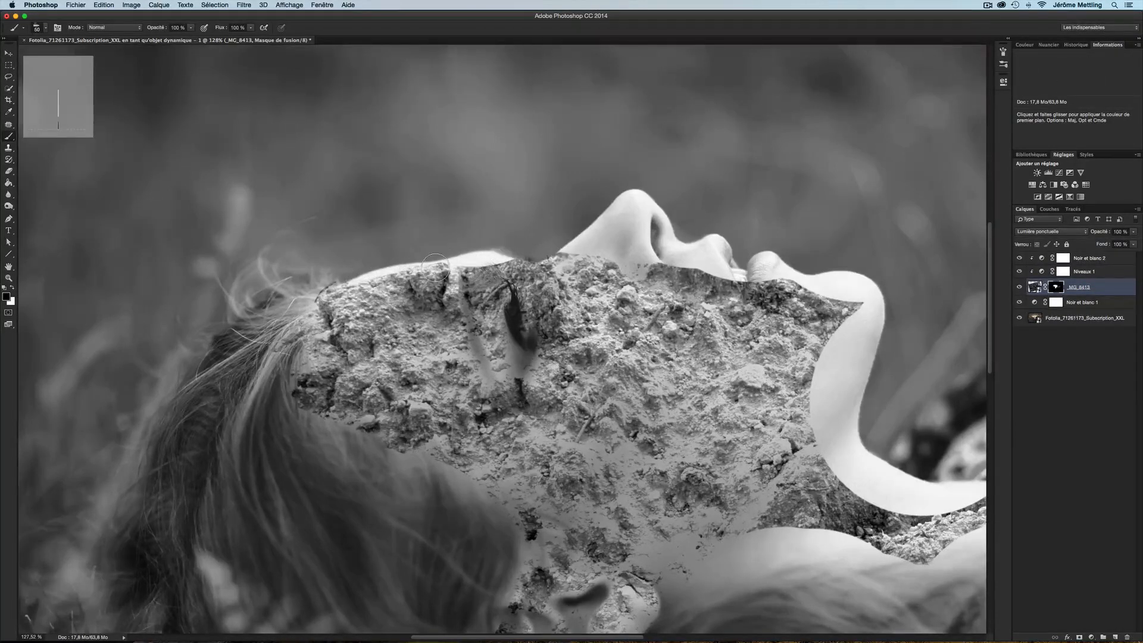
key("x")
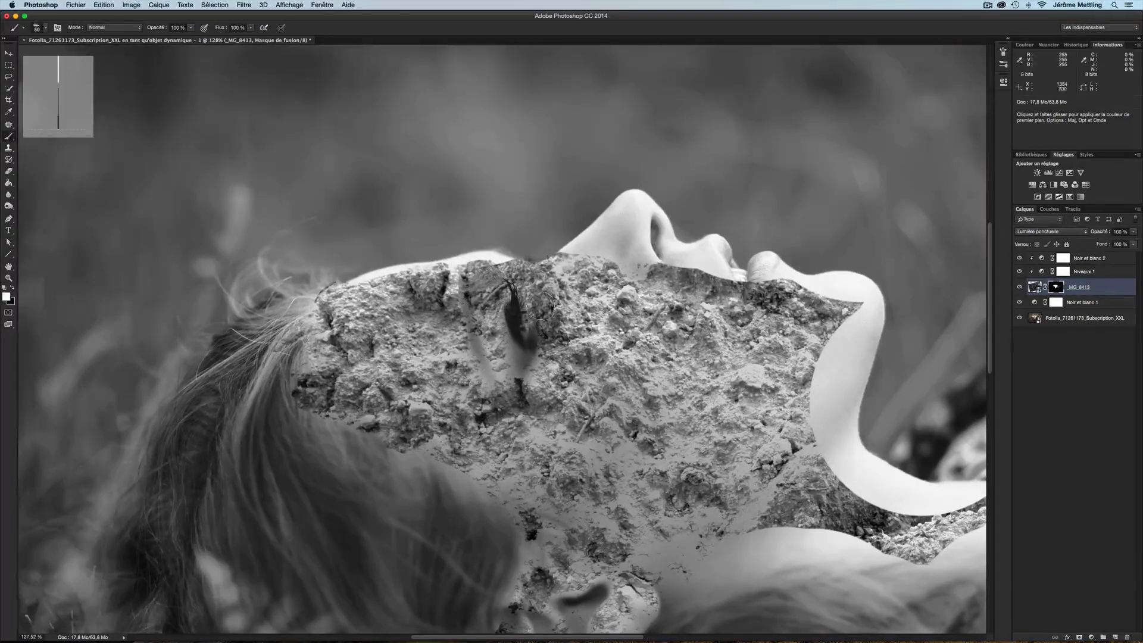
key("x")
mouse_move(539, 256)
left_mouse_down()
mouse_move(564, 264)
mouse_move(638, 214)
mouse_move(656, 277)
mouse_move(711, 266)
mouse_move(578, 260)
mouse_move(777, 279)
mouse_move(857, 352)
mouse_move(825, 431)
left_mouse_up()
key("x")
key("]")
key("]")
key("]")
key("]")
key("]")
mouse_move(835, 381)
left_mouse_down()
mouse_move(817, 420)
mouse_move(862, 298)
mouse_move(748, 290)
mouse_move(722, 257)
mouse_move(745, 309)
mouse_move(717, 255)
mouse_move(756, 301)
left_mouse_up()
key("[")
key("[")
key("[")
key("[")
key("[")
key("[")
key("[")
key("x")
key("x")
key("[")
key("[")
key("[")
key("[")
key("[")
mouse_move(863, 287)
left_mouse_down()
mouse_move(847, 281)
mouse_move(857, 462)
mouse_move(839, 462)
left_mouse_up()
left_click_drag(715, 350, 717, 352)
left_click_drag(846, 471, 872, 495)
mouse_move(878, 485)
left_mouse_down()
mouse_move(548, 443)
mouse_move(625, 463)
left_mouse_up()
mouse_move(557, 506)
left_mouse_down()
mouse_move(642, 458)
mouse_move(524, 455)
mouse_move(620, 464)
left_mouse_up()
left_click_drag(334, 387, 566, 453)
key("x")
key("]")
key("]")
key("]")
mouse_move(438, 446)
left_mouse_down()
mouse_move(360, 434)
mouse_move(297, 386)
mouse_move(327, 277)
mouse_move(405, 253)
mouse_move(533, 264)
mouse_move(601, 217)
left_mouse_up()
mouse_move(769, 319)
left_mouse_down()
mouse_move(626, 243)
mouse_move(625, 226)
left_mouse_up()
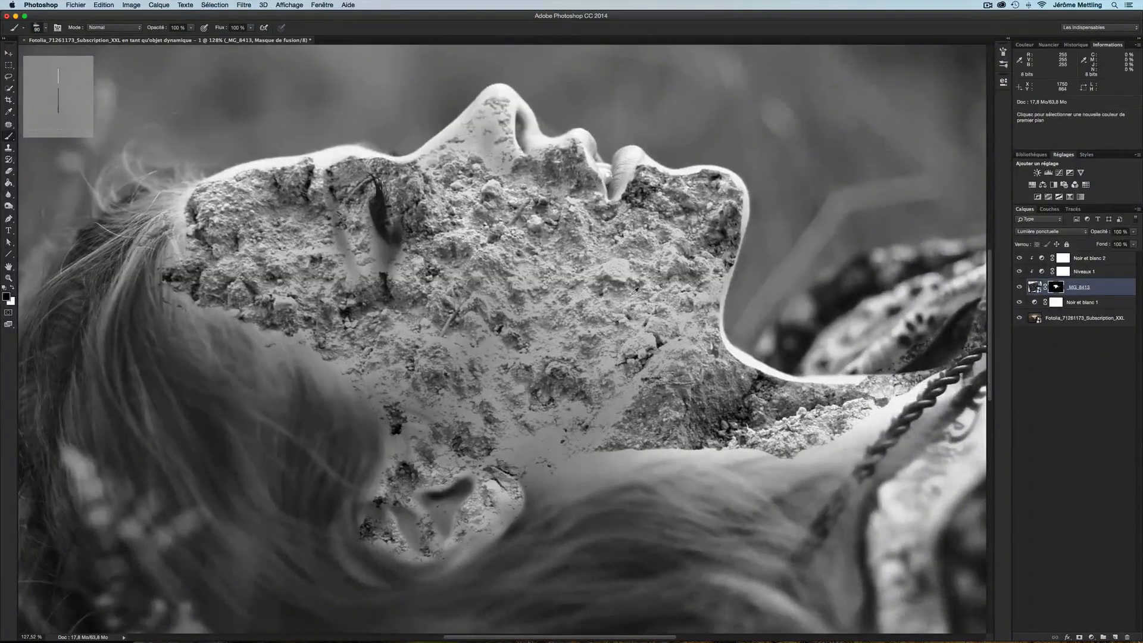
Hide the Black & White adjustment layer over the portrait to bring back its colour
scroll(630, 293, "down", 5)
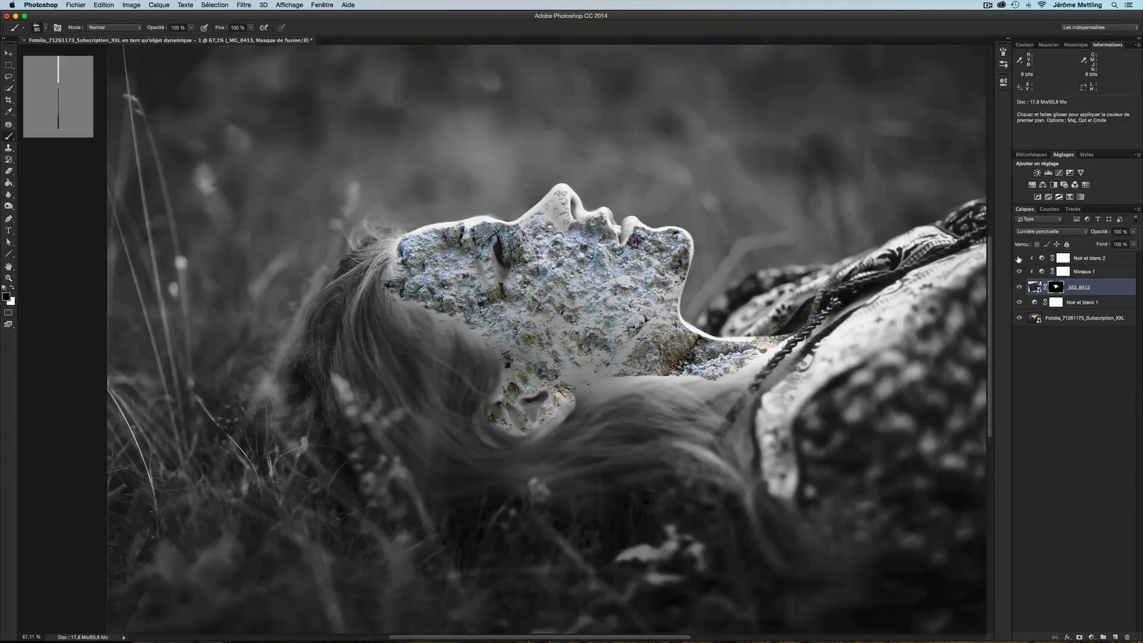
left_click(1021, 303)
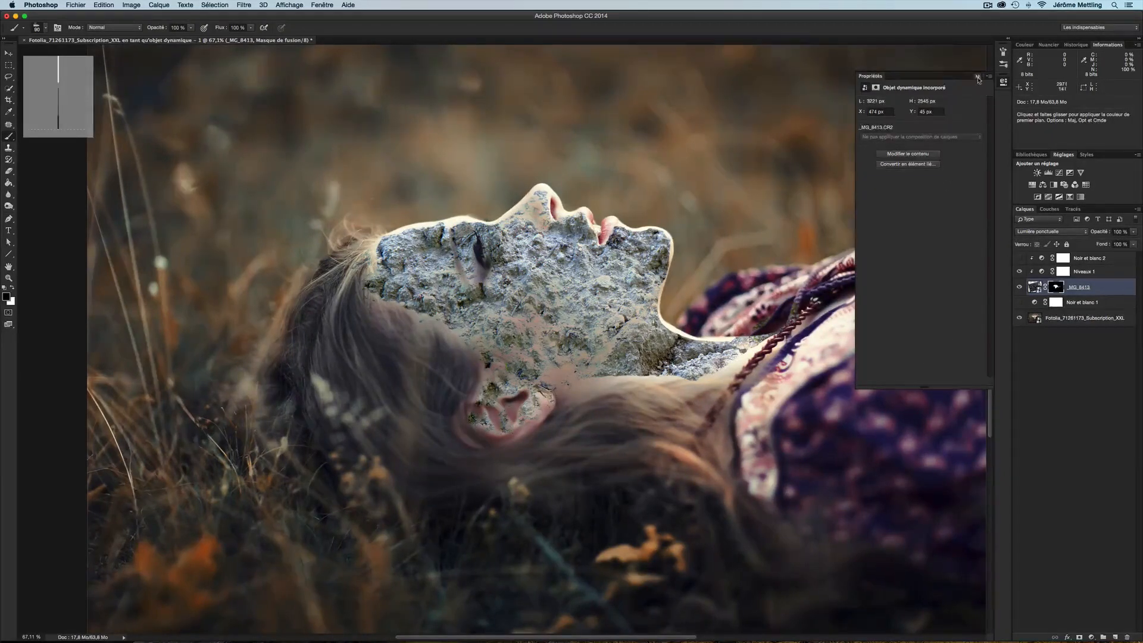
Add a Hue/Saturation adjustment above the soil layer with hue -180, saturation -45 and lightness -14
left_click(978, 77)
left_click(1033, 287)
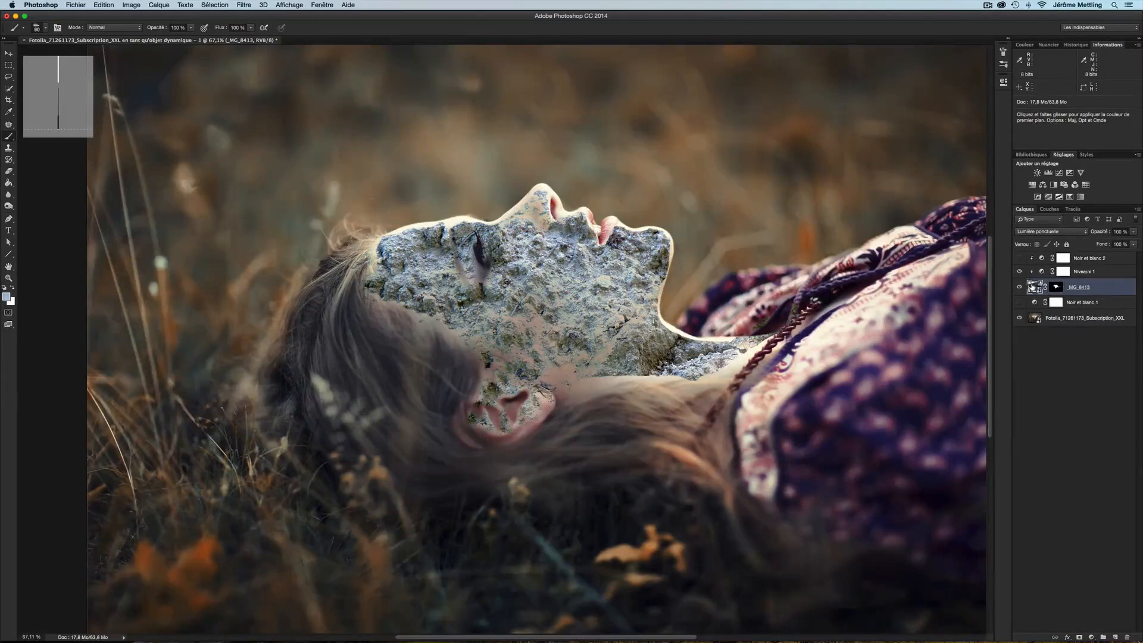
left_click(1035, 186)
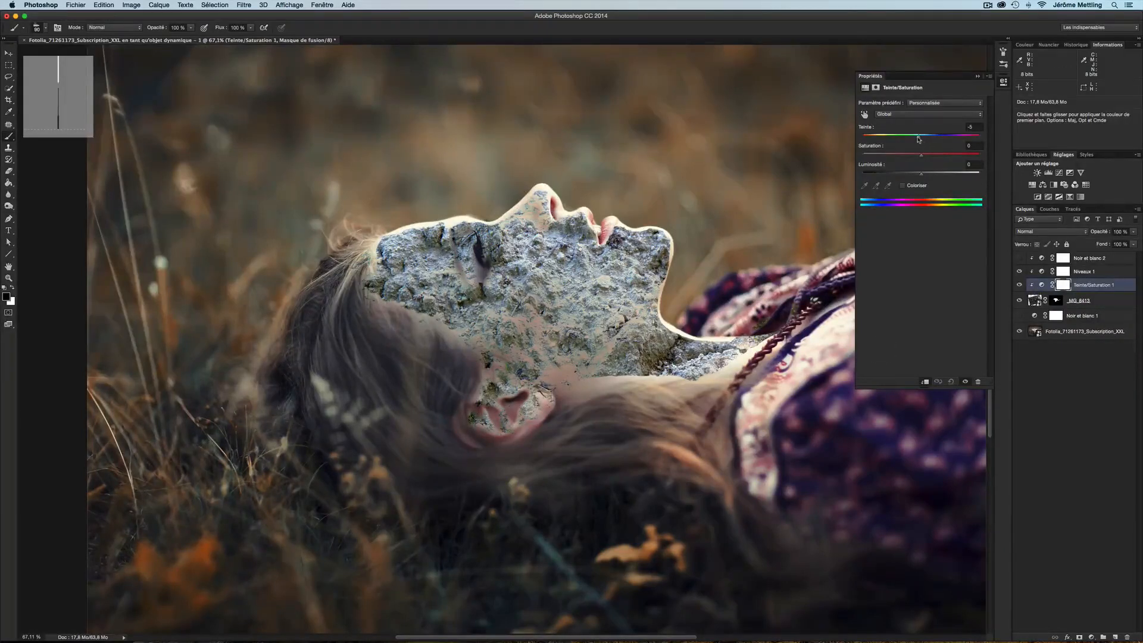
left_click_drag(921, 136, 863, 141)
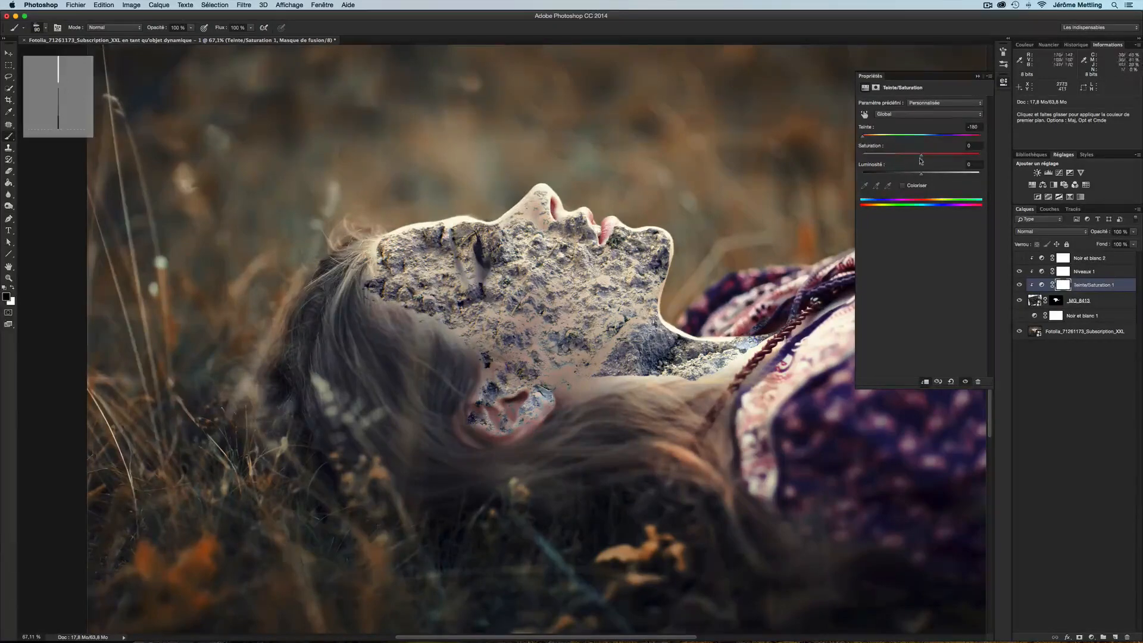
left_click_drag(922, 156, 916, 157)
left_click_drag(920, 175, 913, 174)
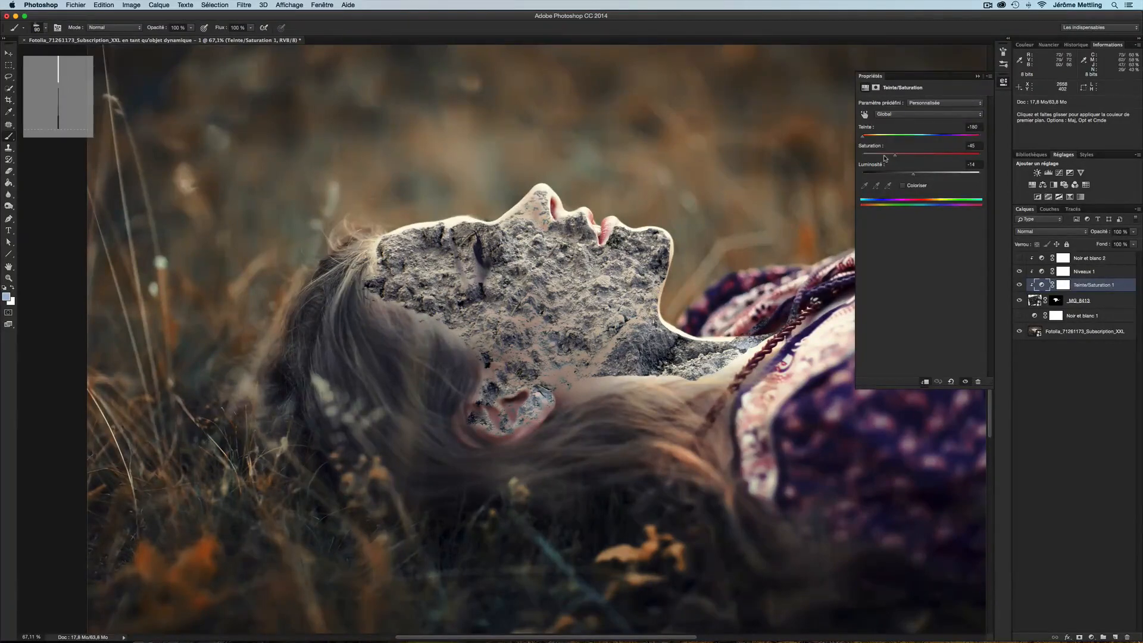
left_click(884, 157)
left_click(1036, 301)
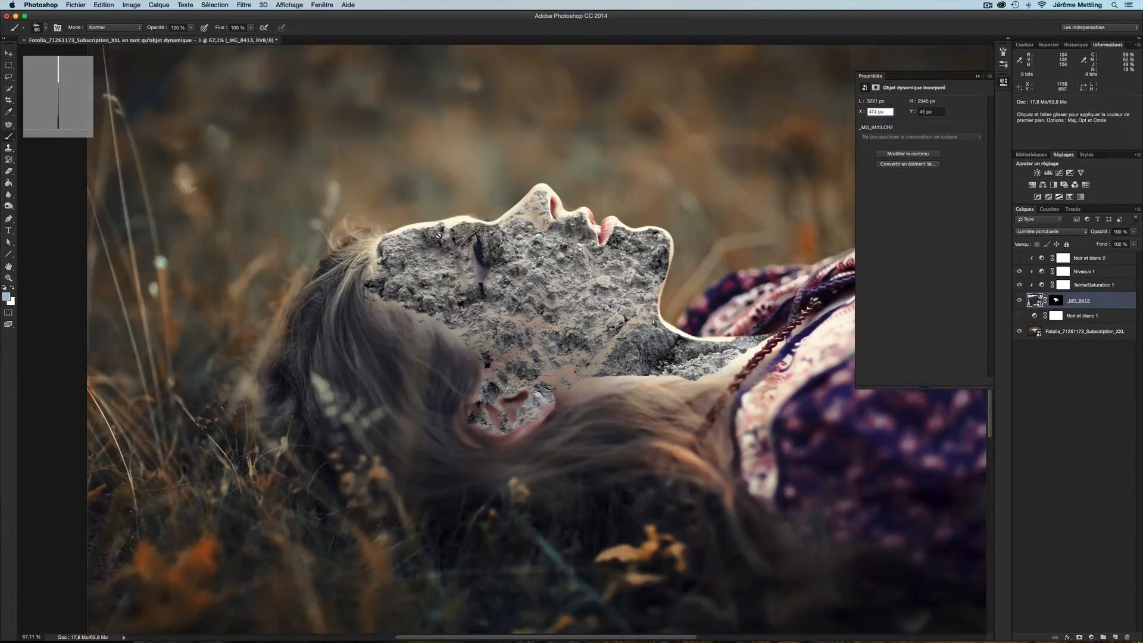
Select the soil layer's mask and preview the mask on its own before returning to the composite
left_click(1058, 301)
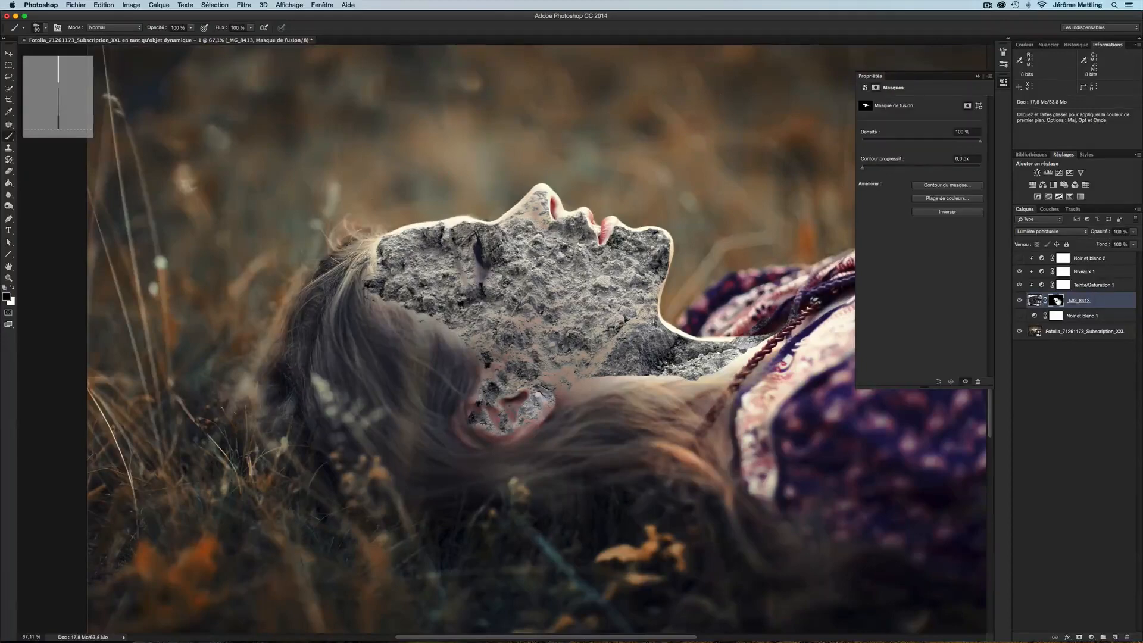
left_click(1058, 301, "alt")
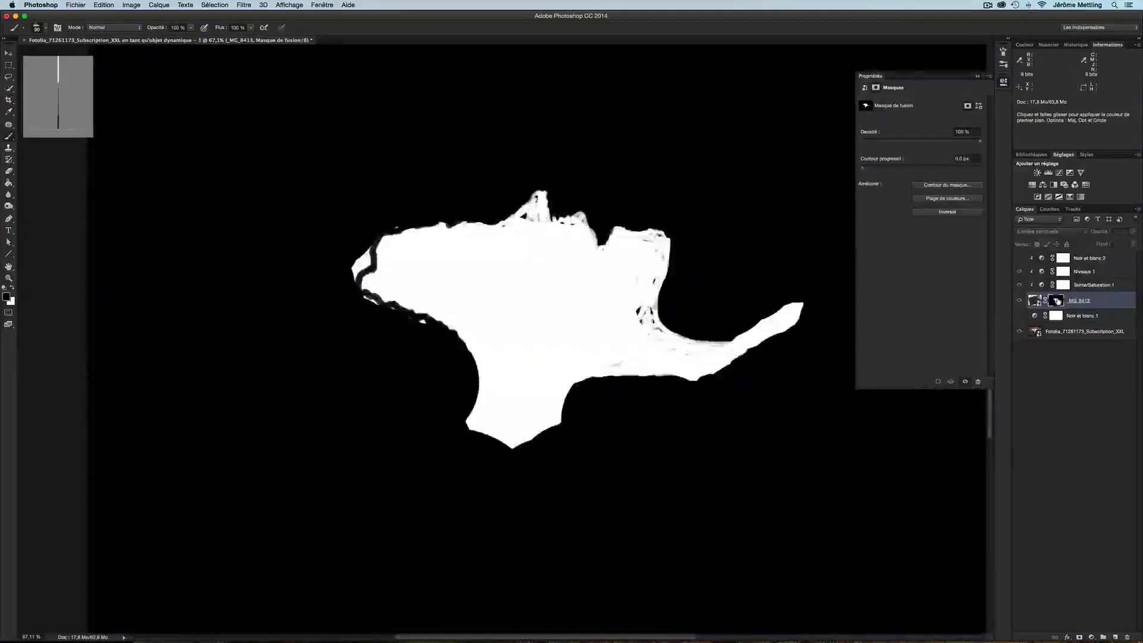
left_click(1058, 301, "alt")
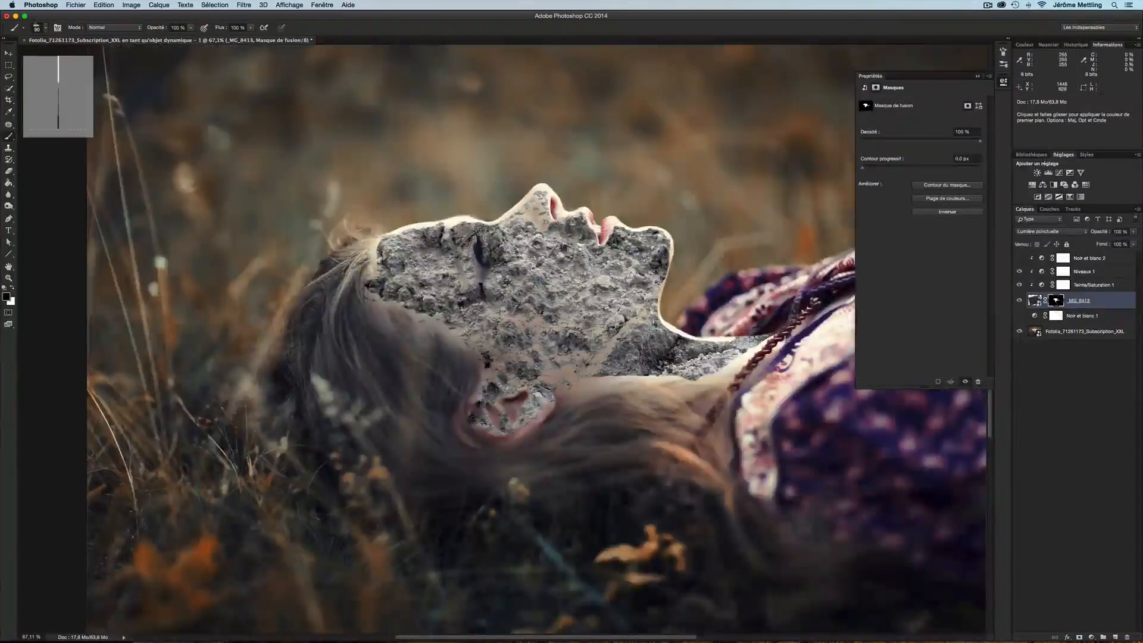
Paint on the soil layer's mask at 50% brush opacity to soften the transitions across the forehead, cheek and jaw
left_click_drag(522, 285, 509, 285)
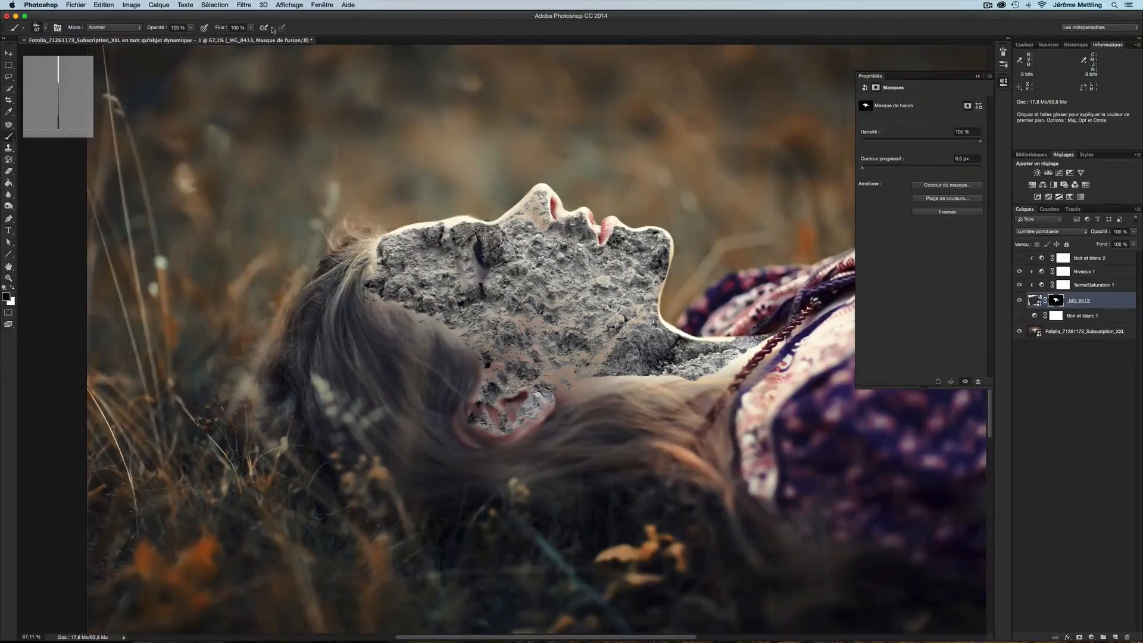
left_click(180, 28)
type("50")
key("Return")
mouse_move(385, 238)
left_mouse_down()
mouse_move(505, 217)
mouse_move(478, 232)
mouse_move(574, 213)
mouse_move(656, 227)
left_mouse_up()
mouse_move(669, 253)
left_mouse_down()
mouse_move(657, 281)
mouse_move(667, 328)
mouse_move(779, 340)
left_mouse_up()
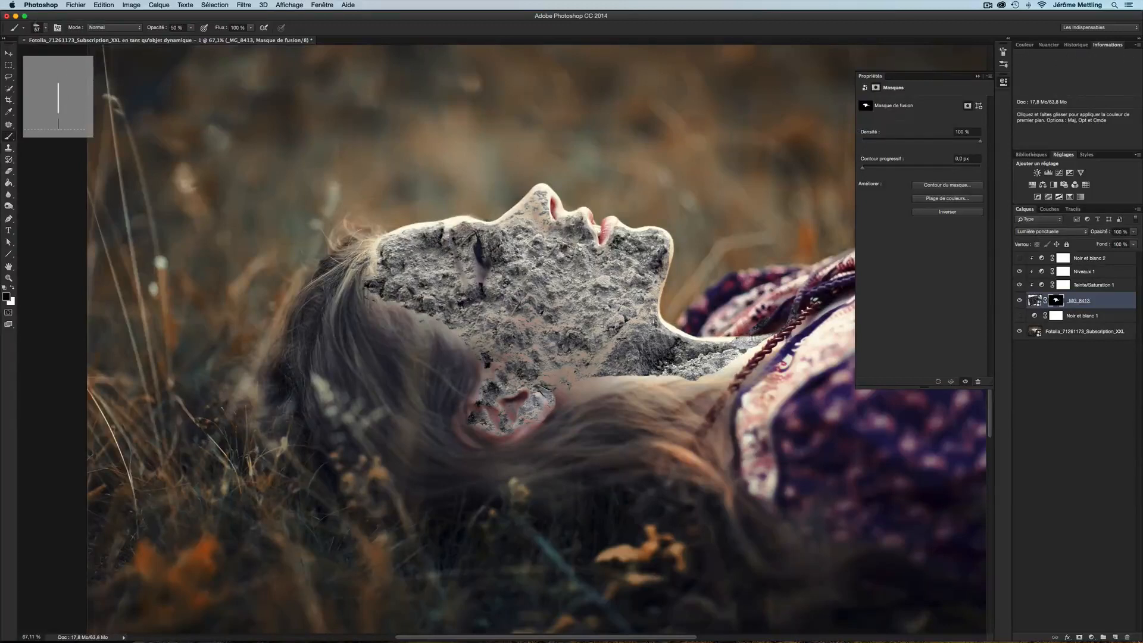
mouse_move(687, 380)
left_mouse_down()
mouse_move(583, 376)
mouse_move(539, 385)
left_mouse_up()
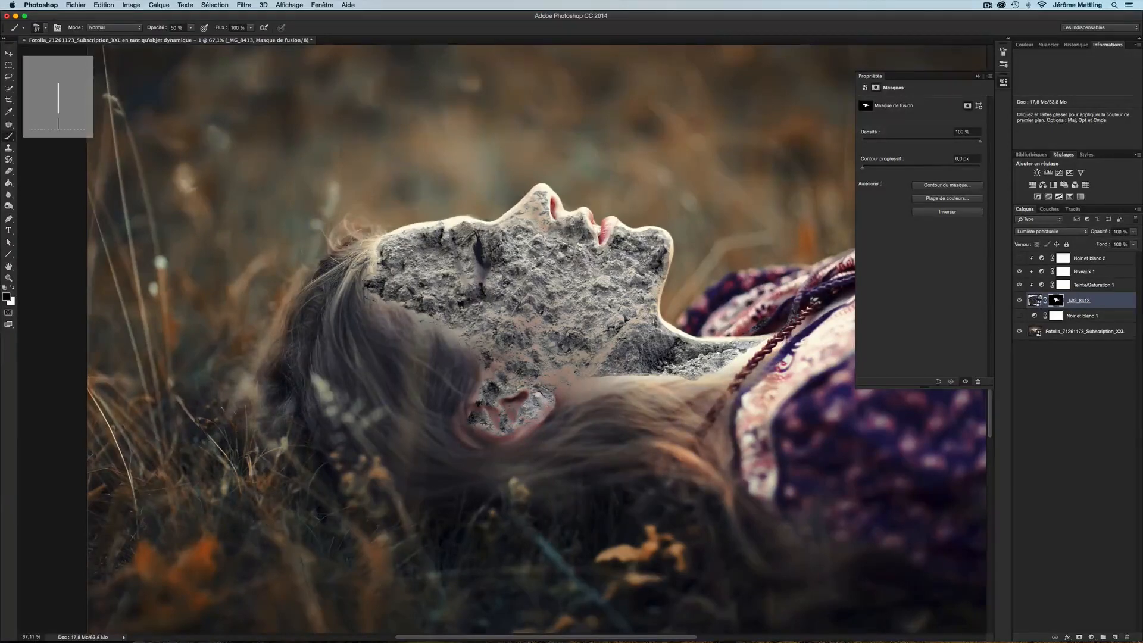
Show the Black & White layer over the portrait, zoom in and paint light touches on the soil mask near the eye
left_click(1020, 316)
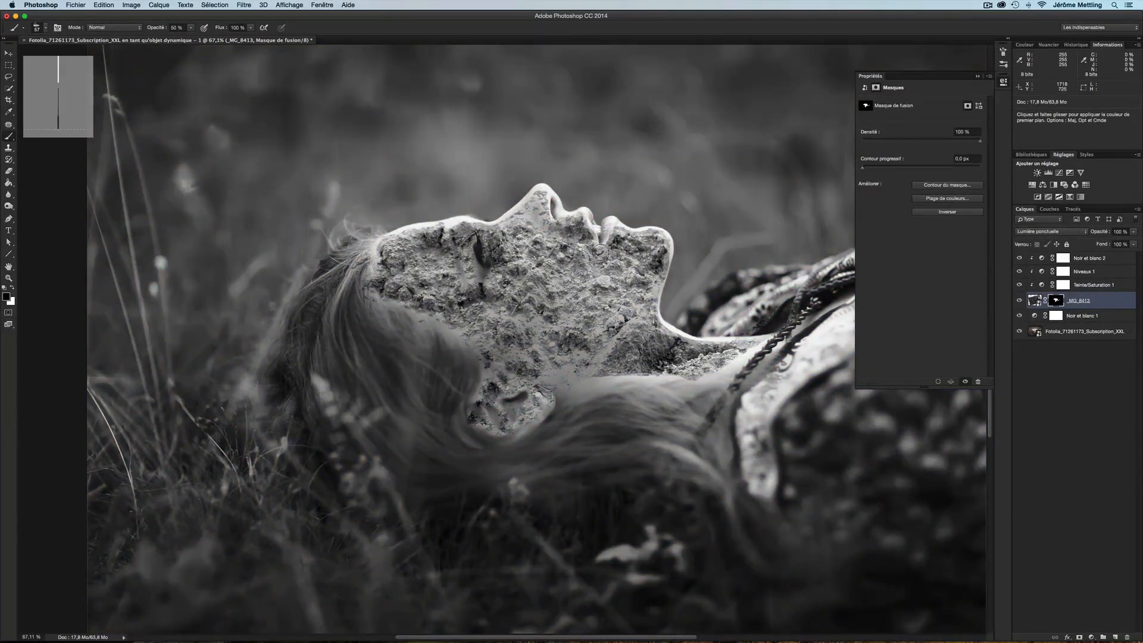
scroll(422, 227, "up", 2)
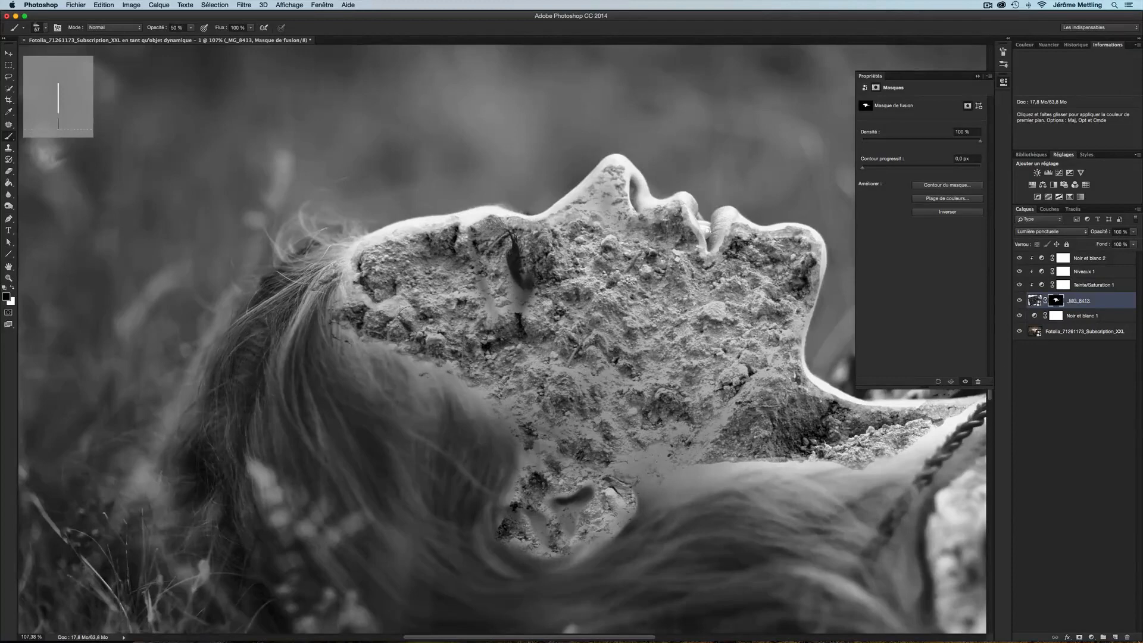
left_click_drag(406, 312, 424, 329)
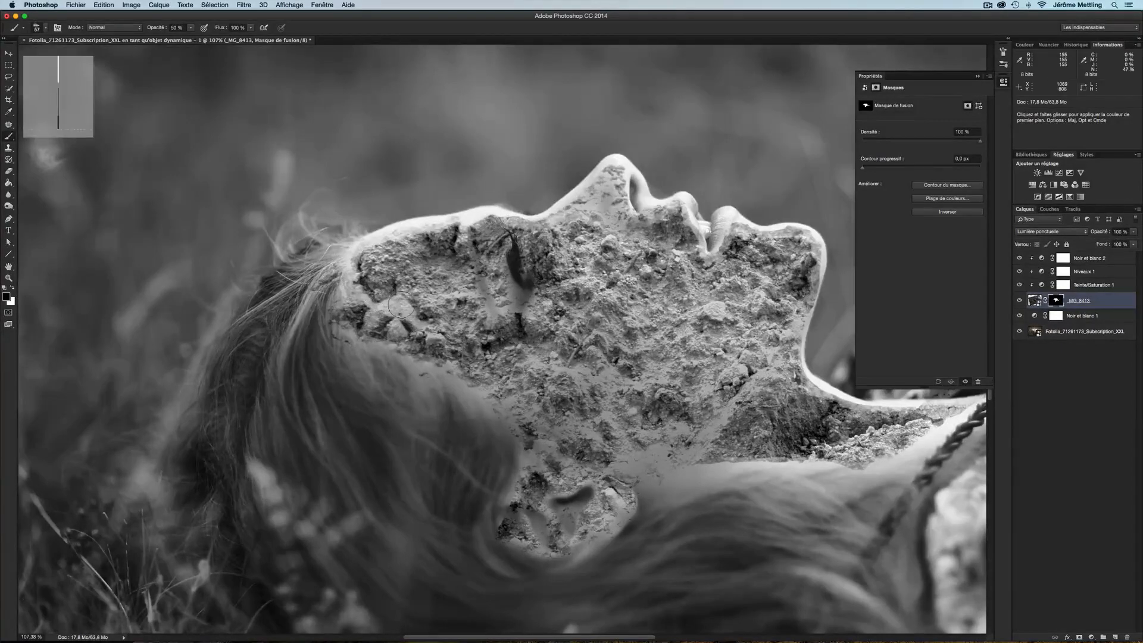
mouse_move(156, 31)
left_mouse_down()
mouse_move(178, 83)
mouse_move(298, 238)
mouse_move(436, 336)
mouse_move(419, 332)
left_mouse_up()
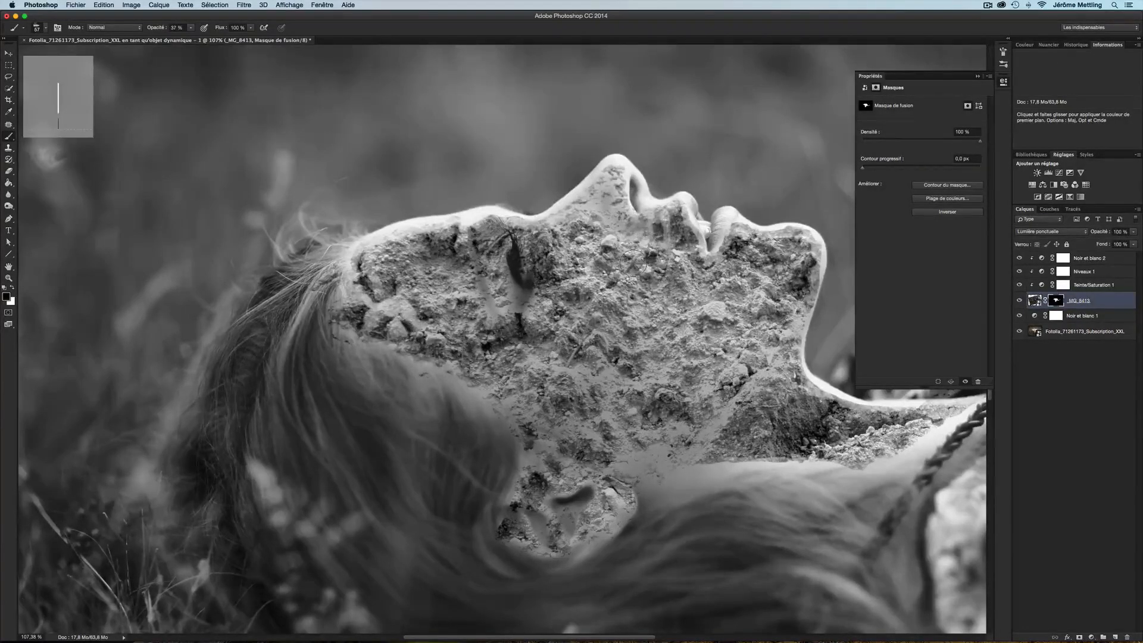
left_click_drag(635, 265, 628, 265)
Set the brush opacity to 100% and paint on the soil mask around the nose and lips
left_click(176, 27)
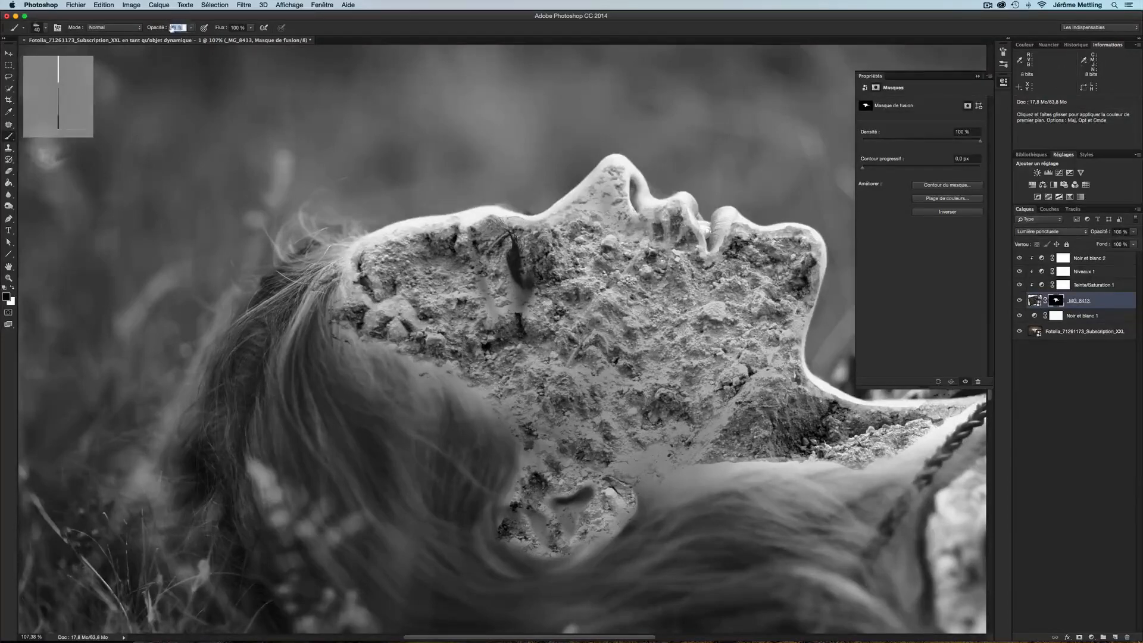
type("100")
key("Return")
left_click_drag(677, 266, 671, 266)
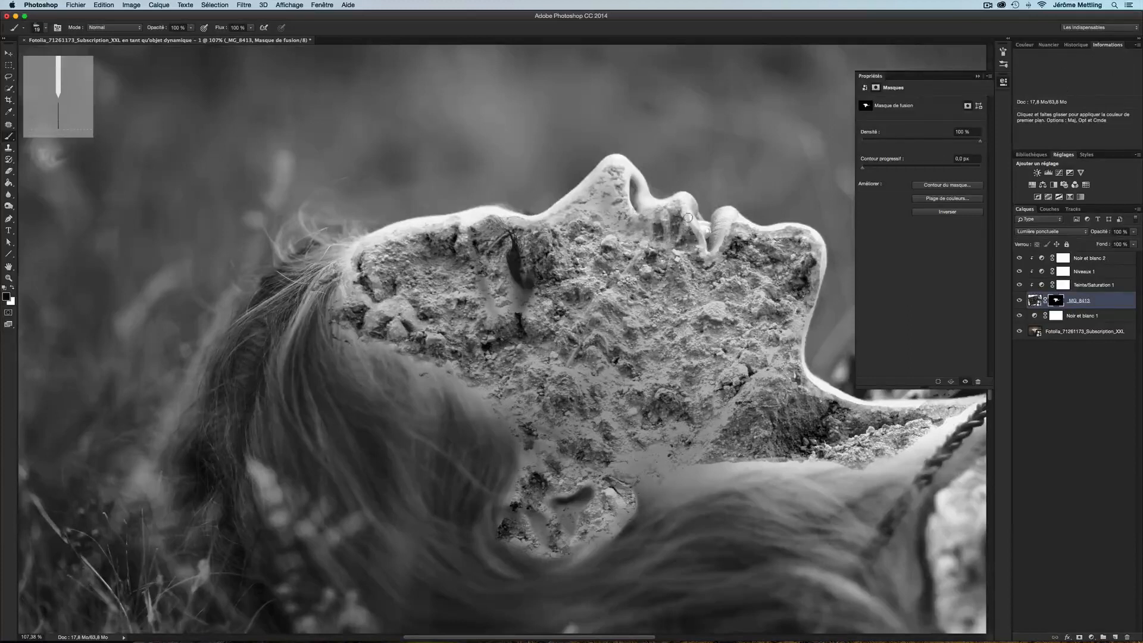
mouse_move(689, 219)
left_mouse_down()
mouse_move(685, 245)
mouse_move(691, 225)
mouse_move(711, 256)
mouse_move(724, 239)
left_mouse_up()
mouse_move(673, 203)
left_mouse_down()
mouse_move(678, 236)
mouse_move(689, 241)
mouse_move(683, 207)
mouse_move(691, 238)
mouse_move(675, 204)
mouse_move(672, 241)
mouse_move(675, 216)
mouse_move(687, 236)
mouse_move(683, 213)
mouse_move(661, 220)
mouse_move(681, 208)
left_mouse_up()
Swap the brush colours and paint at 40% opacity along the nose, cheek and chin edges of the soil mask
key("x")
key("x")
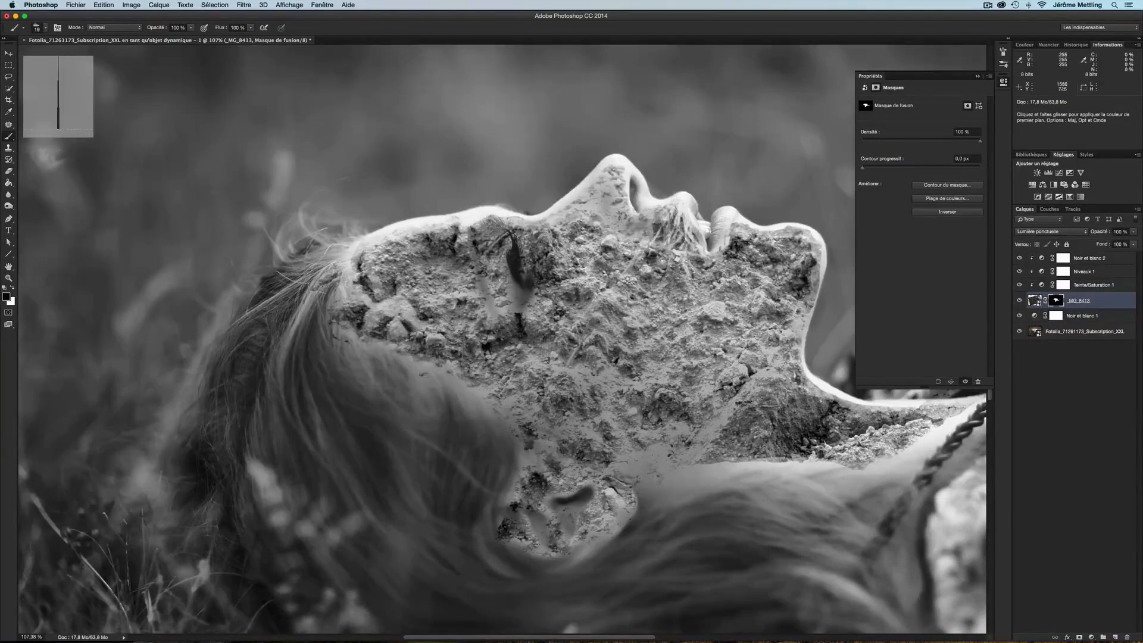
left_click(173, 28)
type("30")
mouse_move(691, 258)
left_mouse_down()
mouse_move(740, 216)
mouse_move(755, 231)
mouse_move(814, 233)
mouse_move(784, 230)
mouse_move(821, 249)
mouse_move(815, 240)
mouse_move(755, 305)
mouse_move(804, 304)
mouse_move(816, 285)
mouse_move(813, 241)
left_mouse_up()
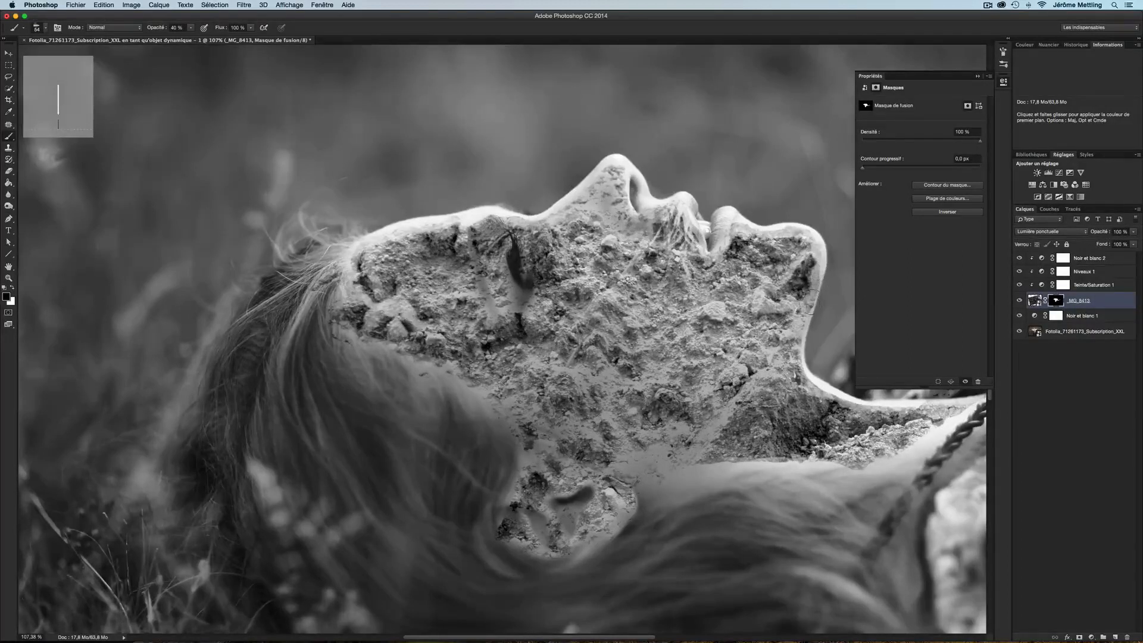
left_click_drag(810, 300, 795, 310)
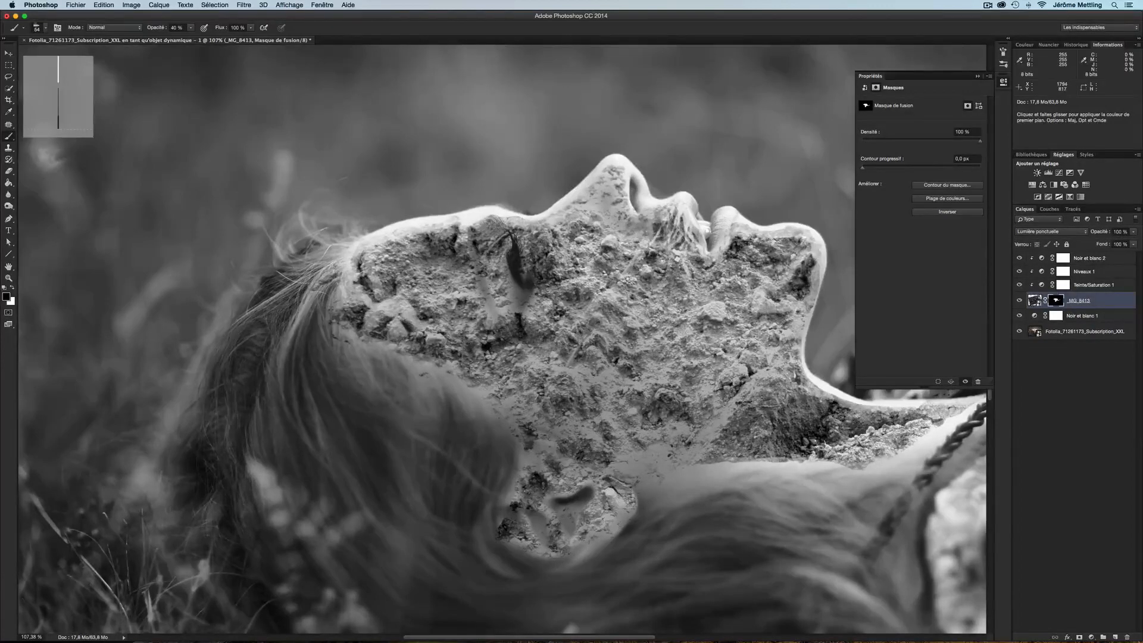
left_click_drag(923, 430, 834, 458)
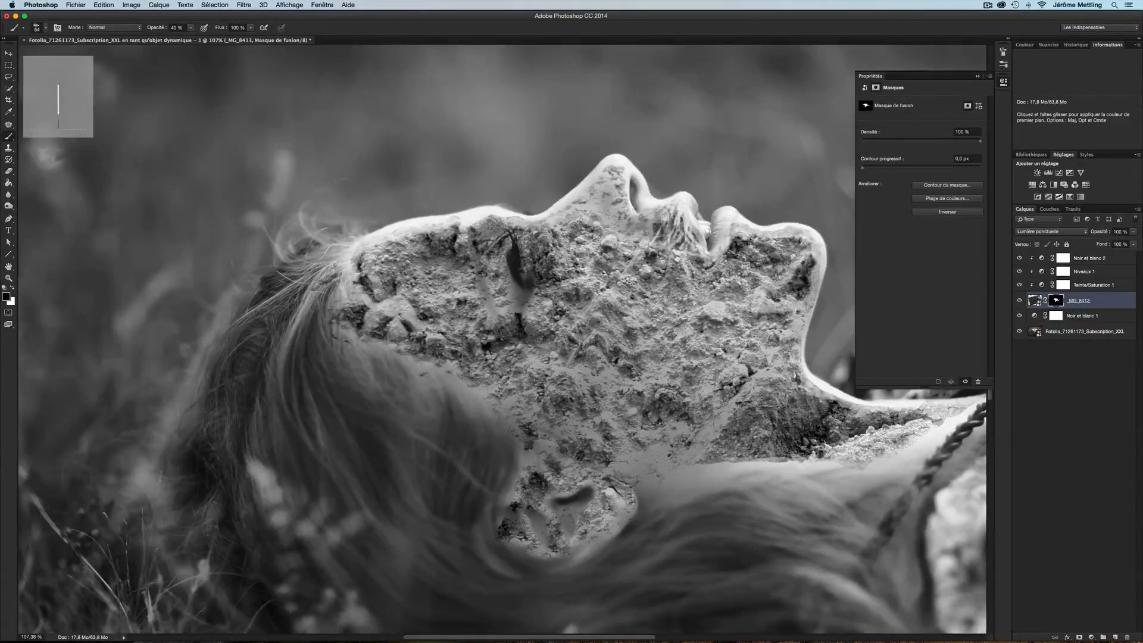
mouse_move(715, 428)
left_mouse_down()
mouse_move(774, 425)
mouse_move(810, 387)
mouse_move(763, 381)
mouse_move(719, 420)
mouse_move(789, 393)
left_mouse_up()
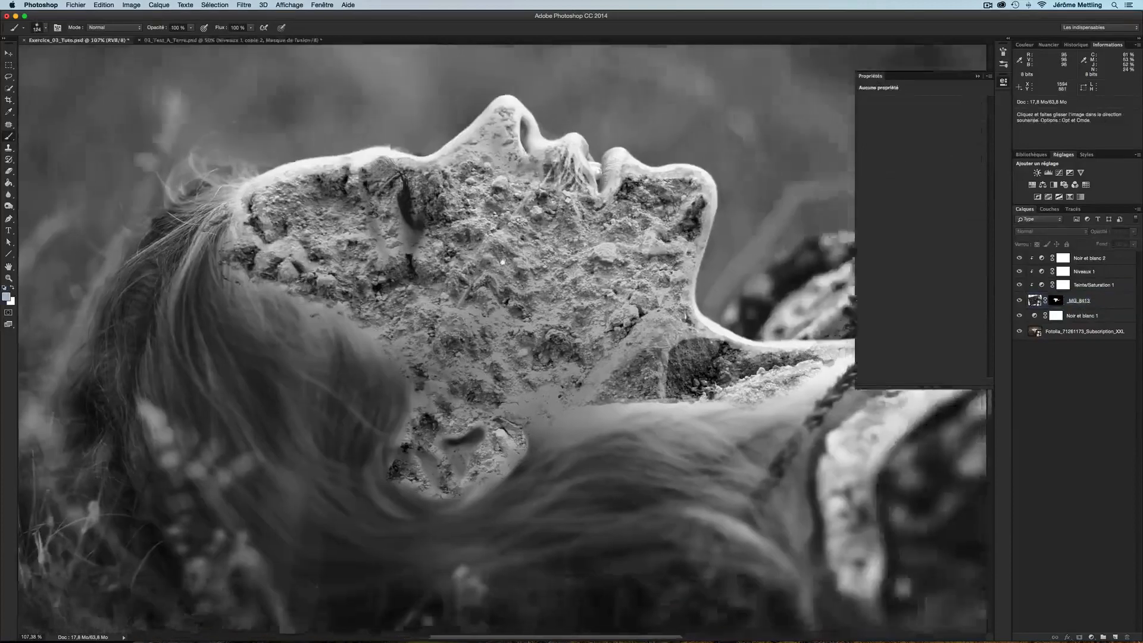
left_click_drag(640, 294, 560, 276)
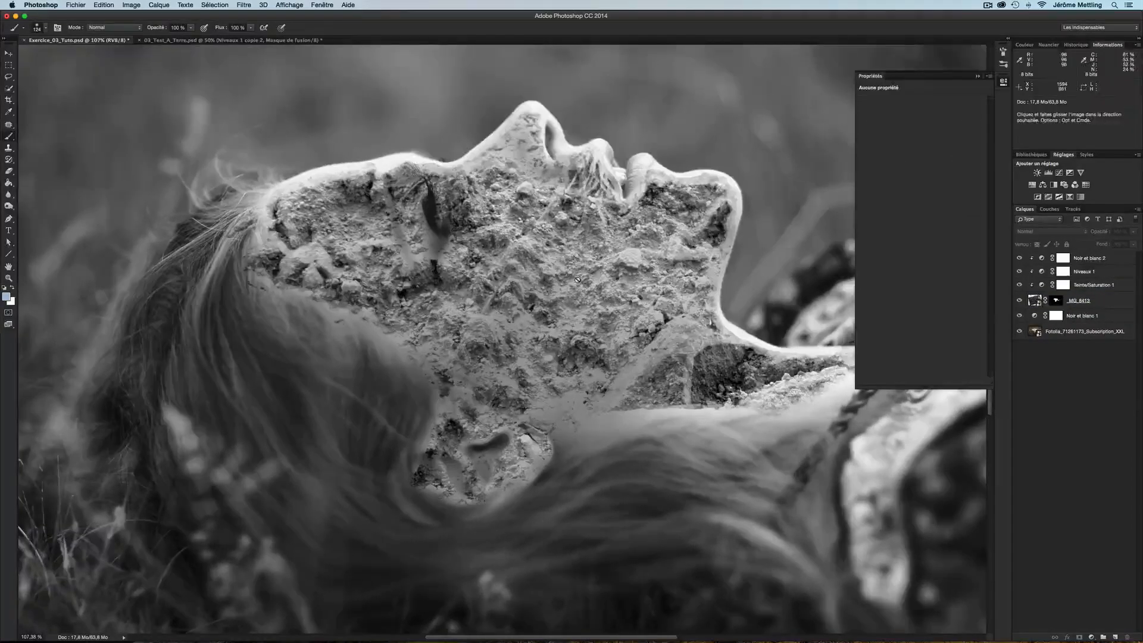
Hide the Black & White layer and in the Levels adjustment set the red channel's white input to 183
left_click(1019, 316)
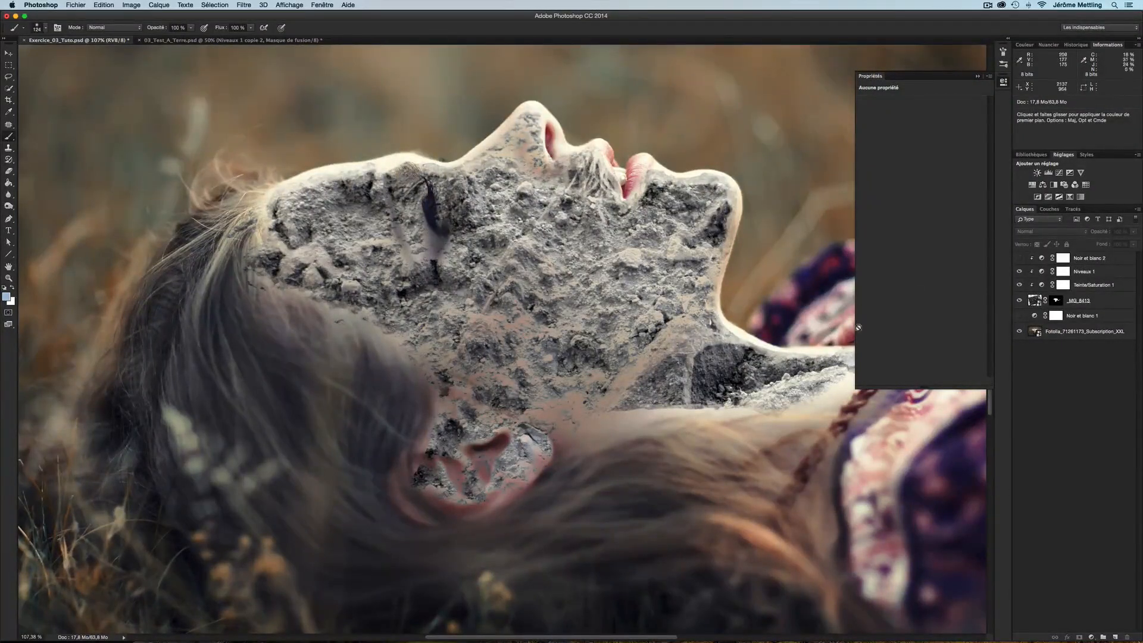
left_click(1059, 275)
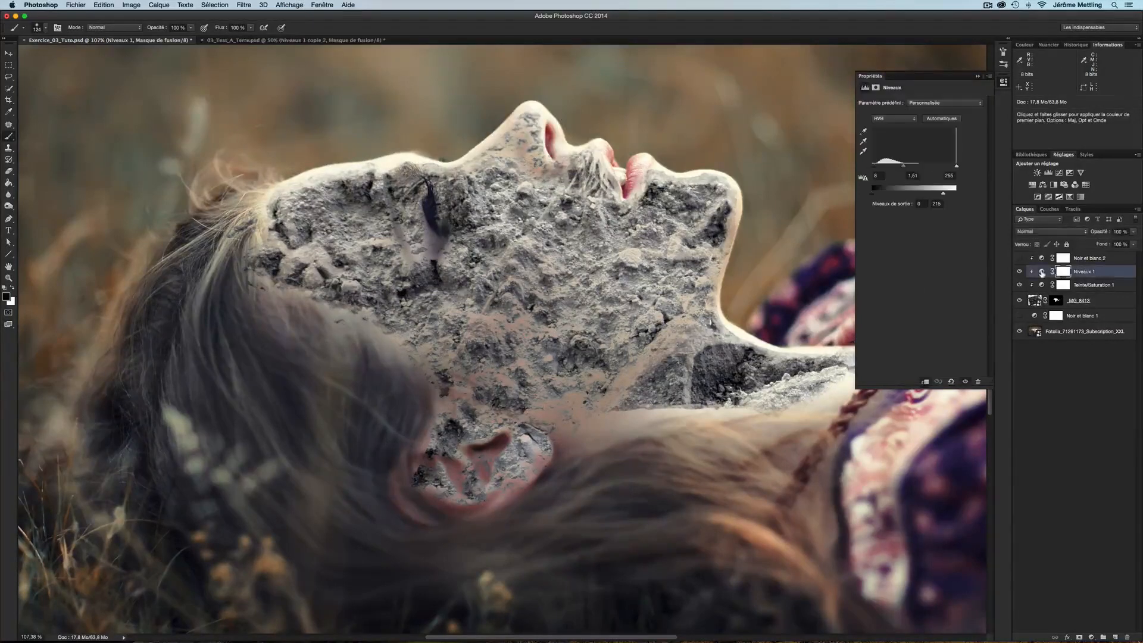
left_click(888, 118)
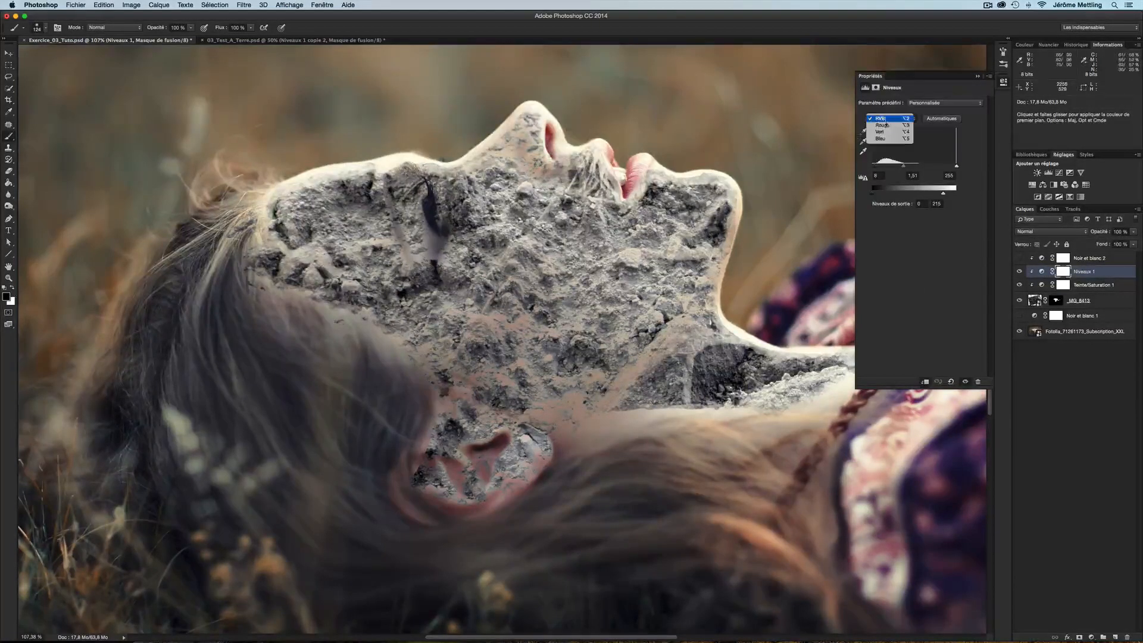
left_click(886, 124)
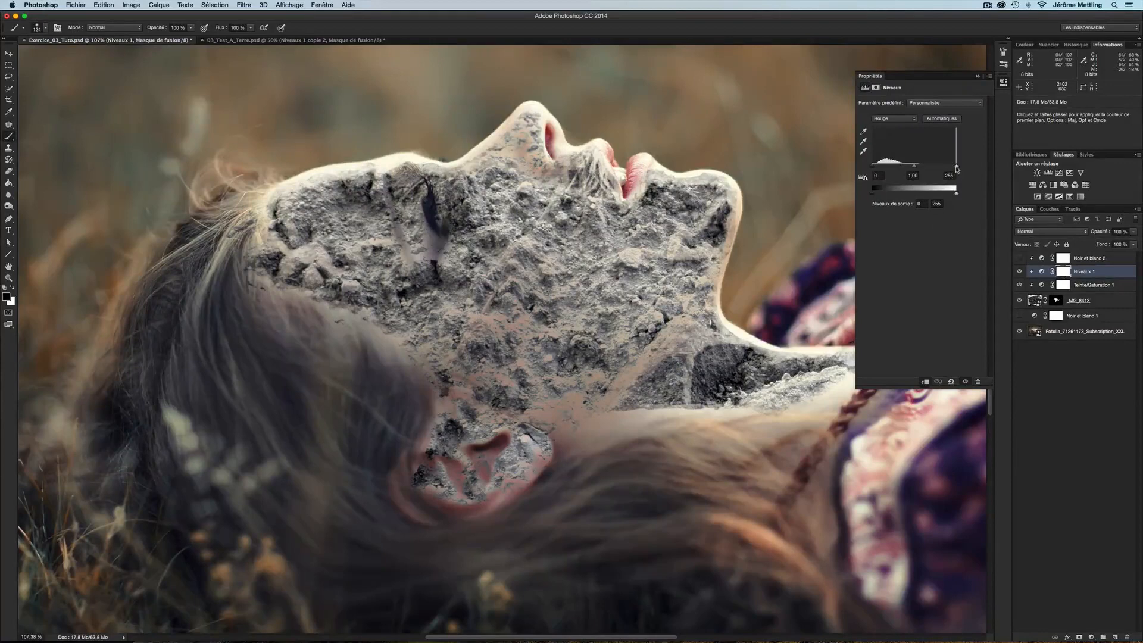
left_click_drag(957, 169, 933, 169)
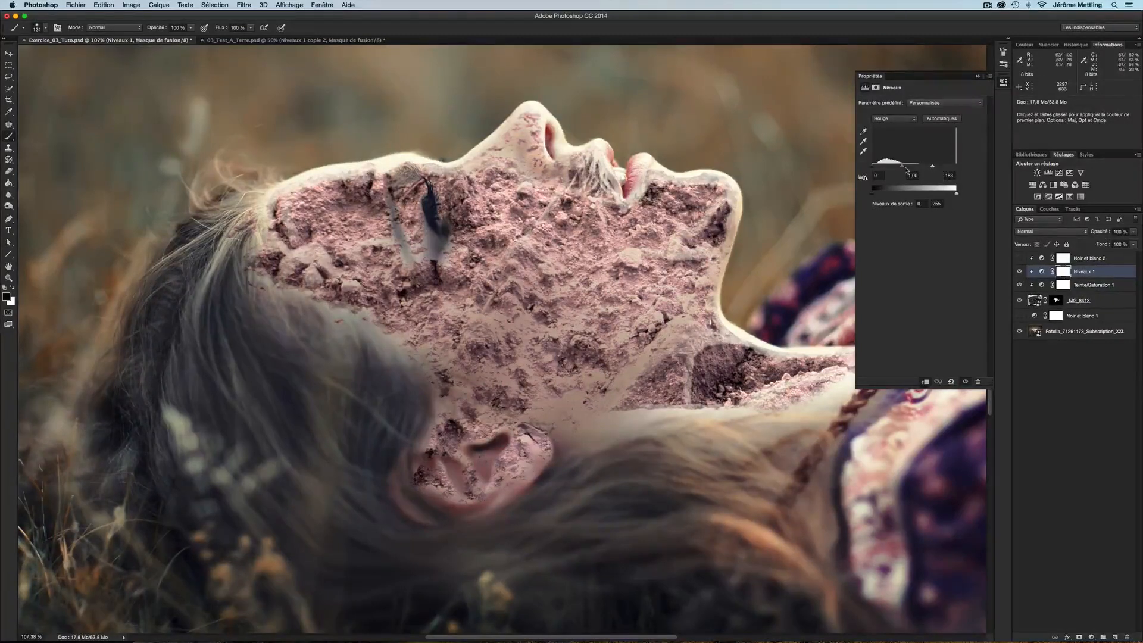
left_click_drag(903, 167, 904, 168)
Switch Levels back to RGB, set the white input to 183 and black input to 13, then undo the last change
left_click(895, 119)
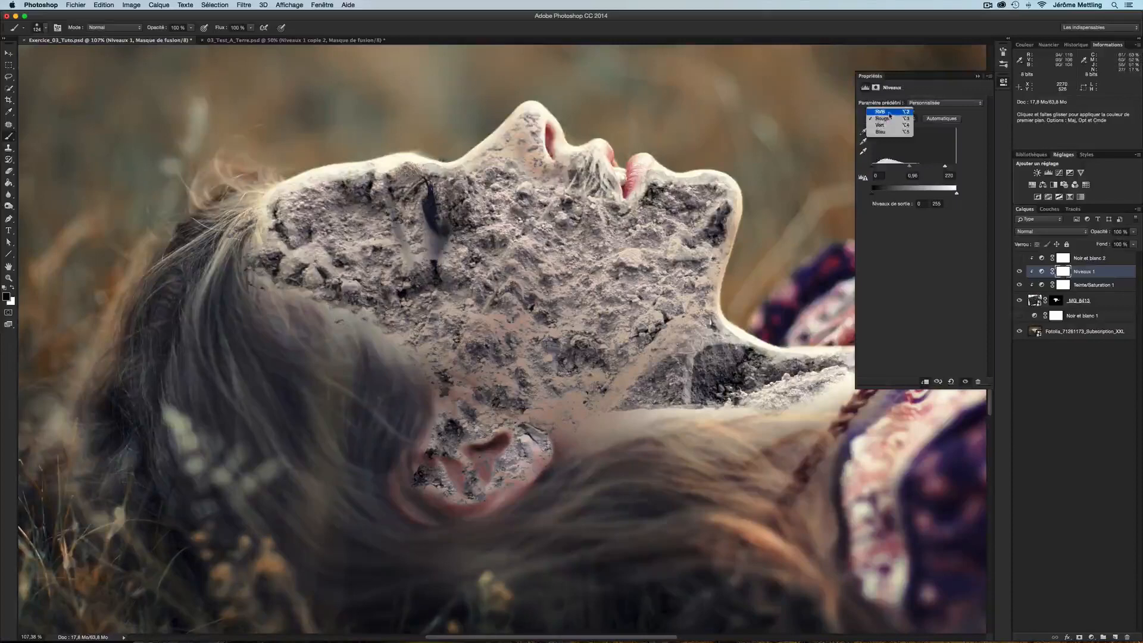
left_click(893, 110)
left_click_drag(959, 170, 906, 169)
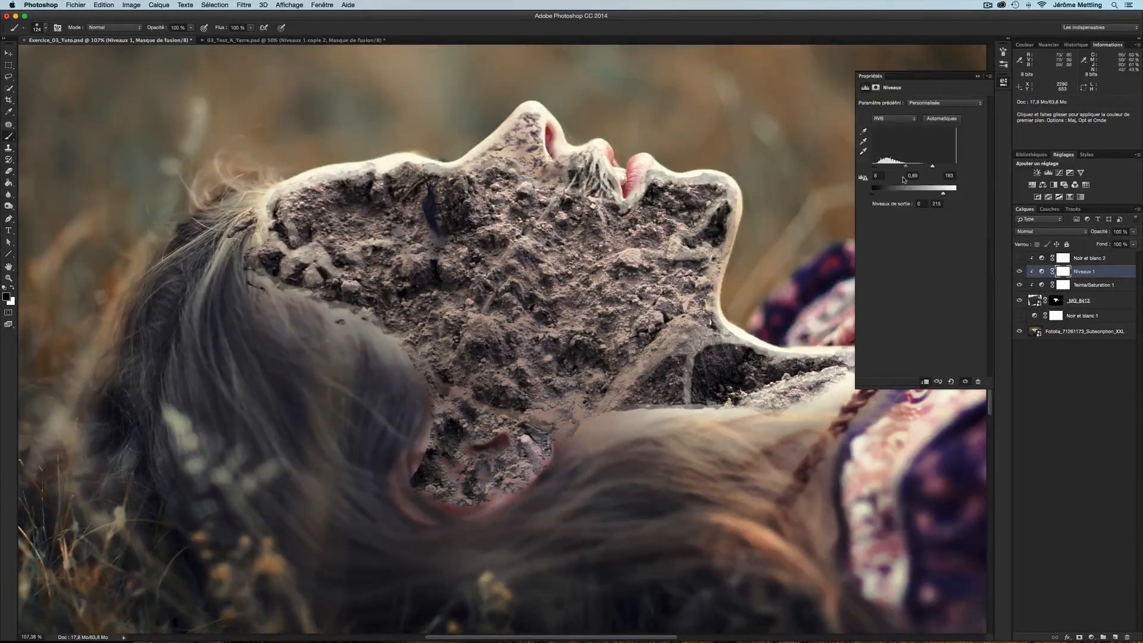
left_click_drag(873, 166, 875, 166)
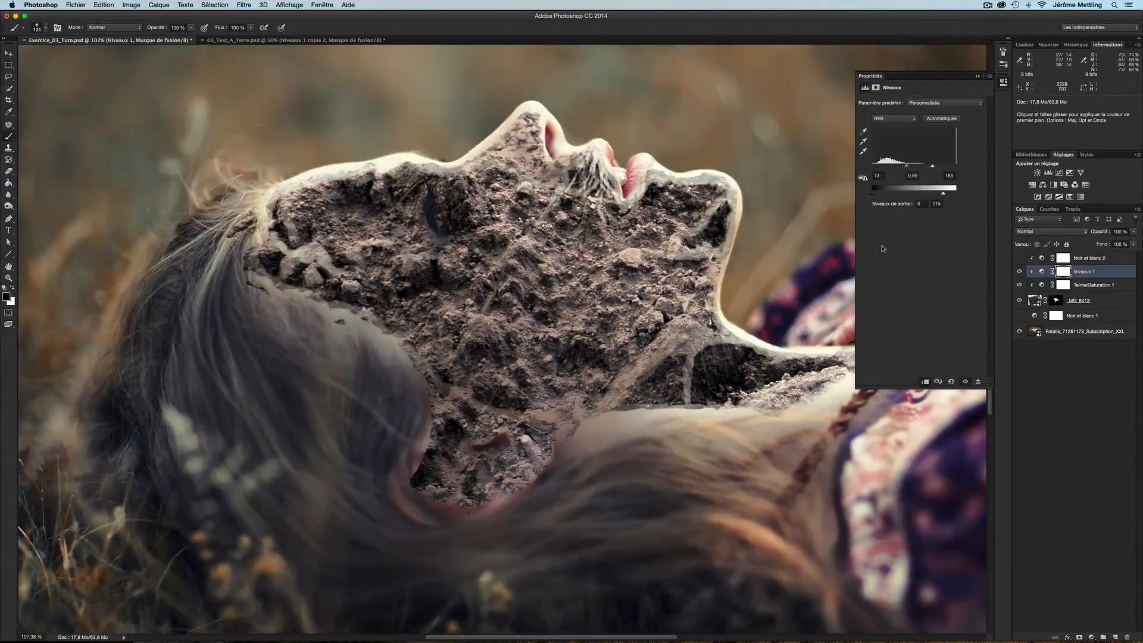
key("super+z")
Select the Hue/Saturation adjustment and nudge its hue and saturation sliders slightly
left_click(1042, 286)
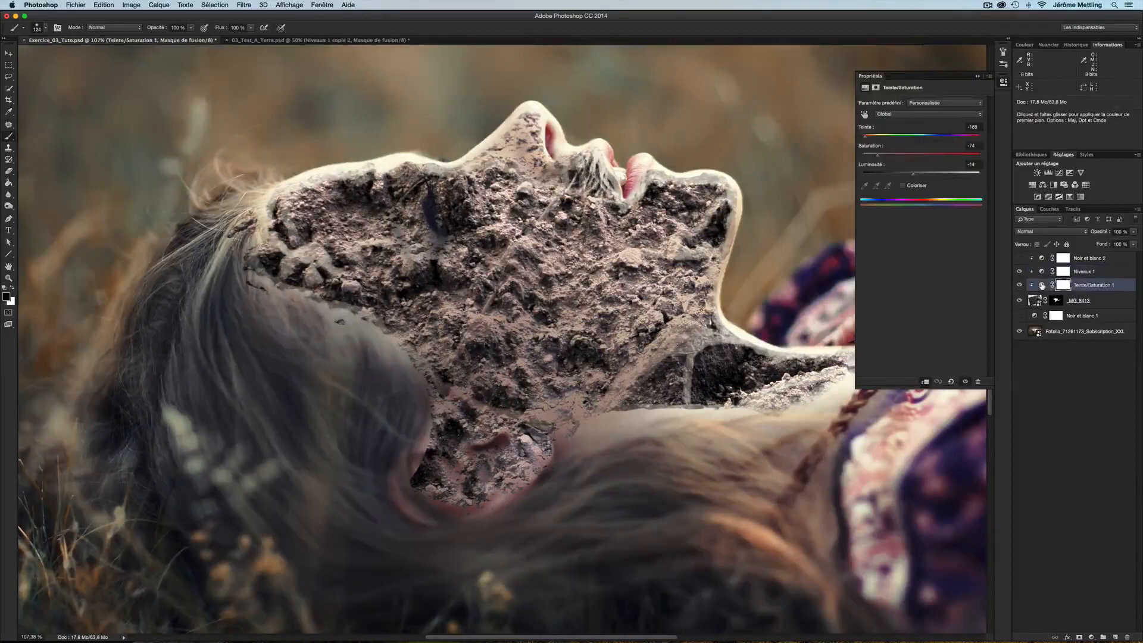
left_click_drag(866, 140, 884, 158)
Select the soil layer together with its Hue/Saturation and Levels layers and duplicate all three
left_click(1036, 301)
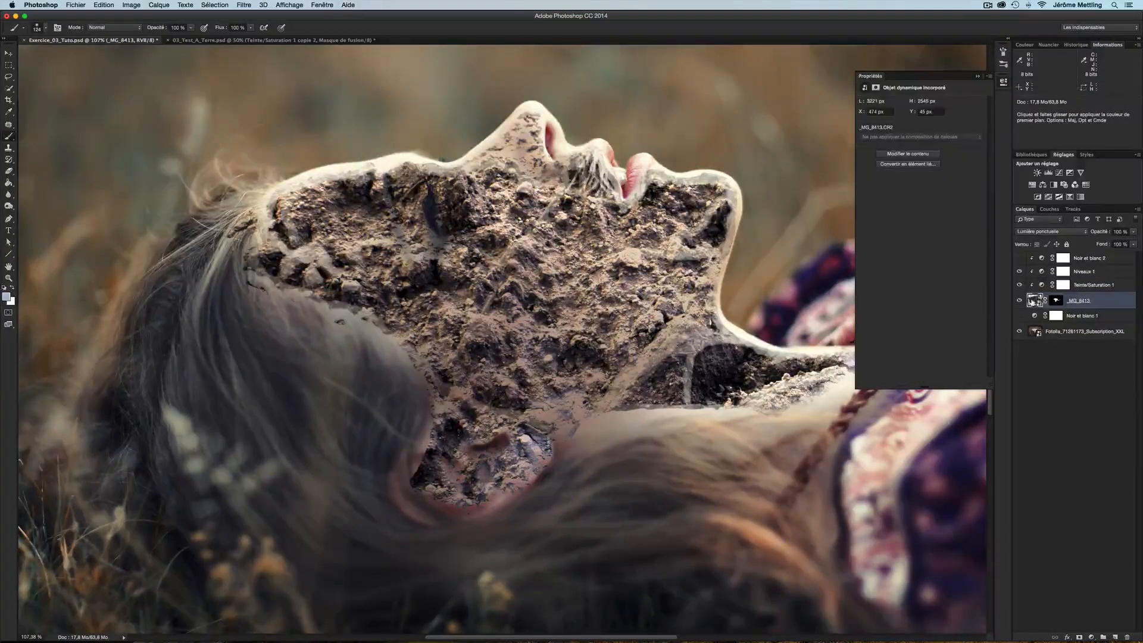
left_click(1103, 286, "shift")
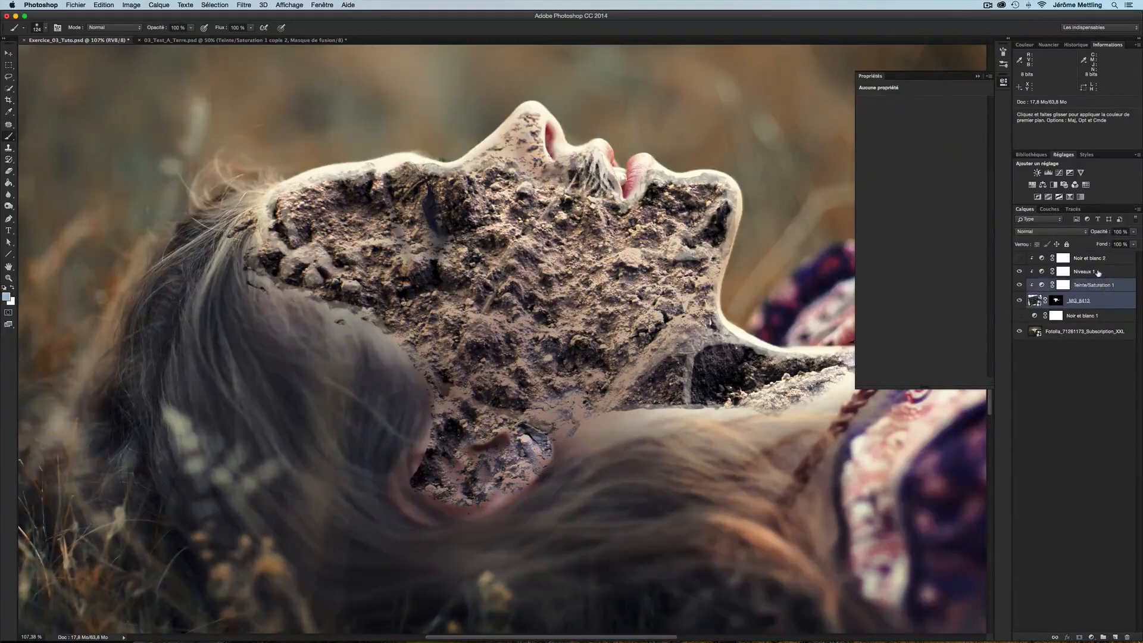
left_click(1099, 272, "shift")
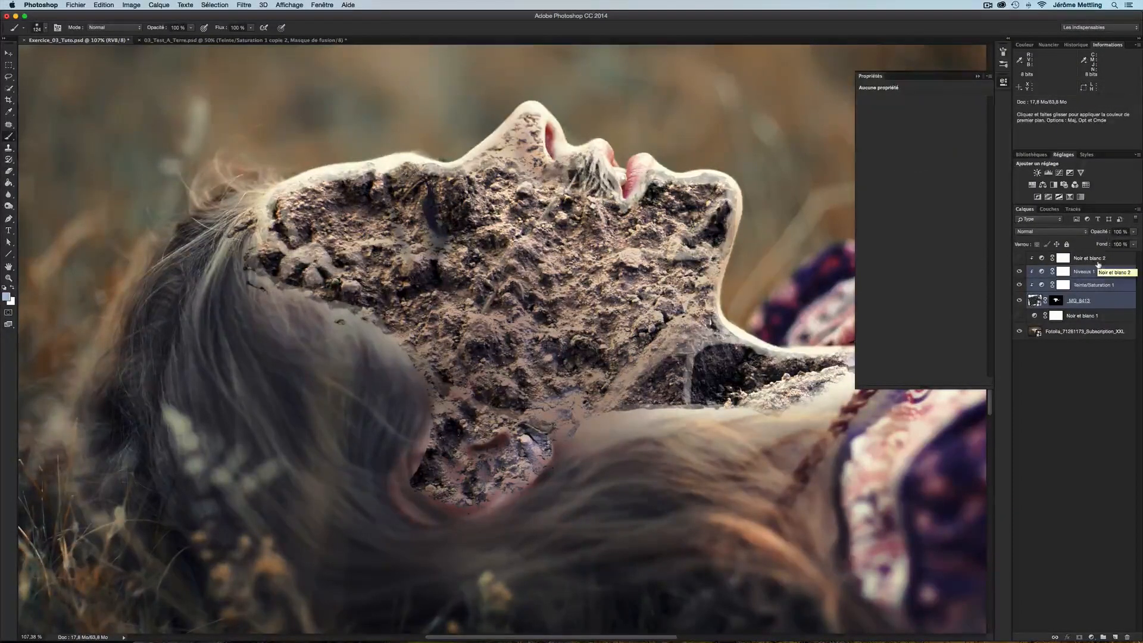
key("super+j")
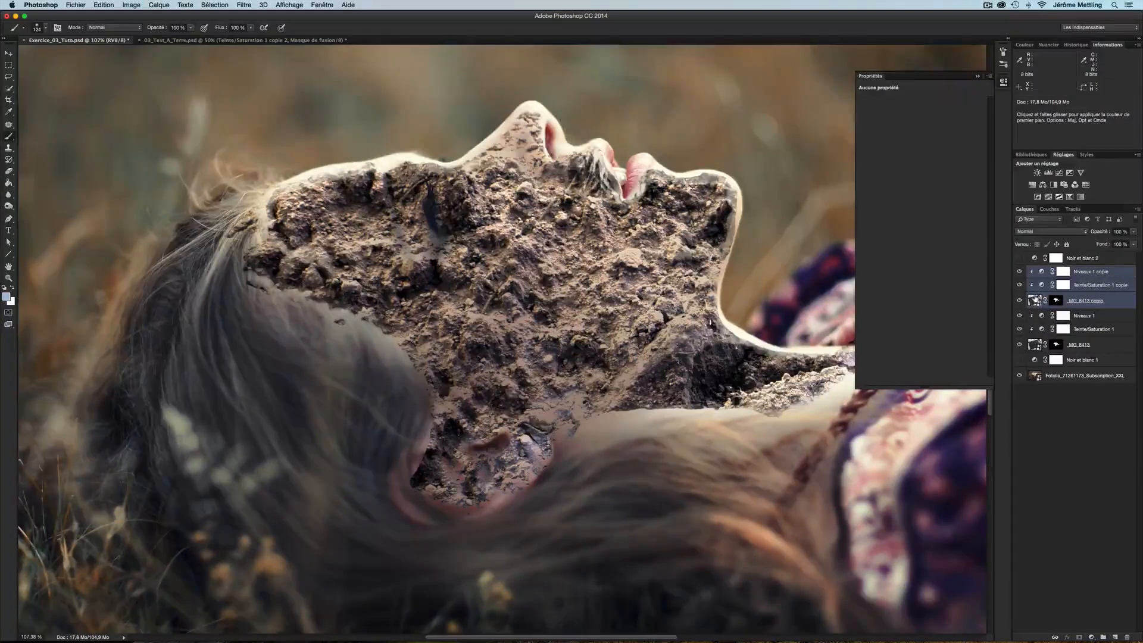
Set the duplicated soil layer's blend mode to Normal
left_click(1036, 301)
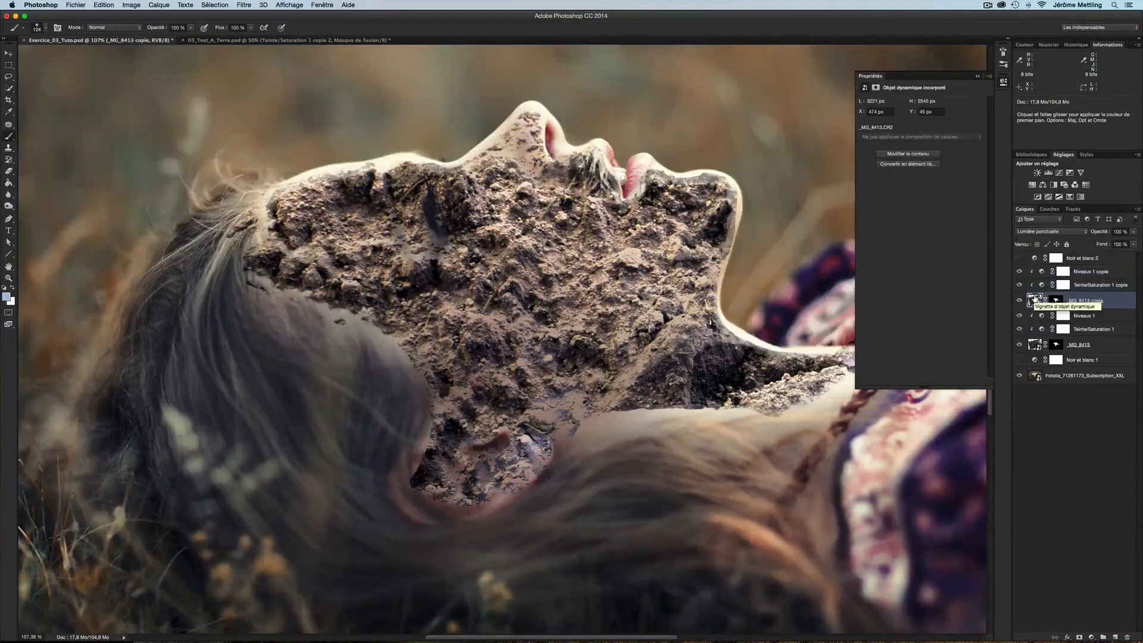
left_click(1048, 232)
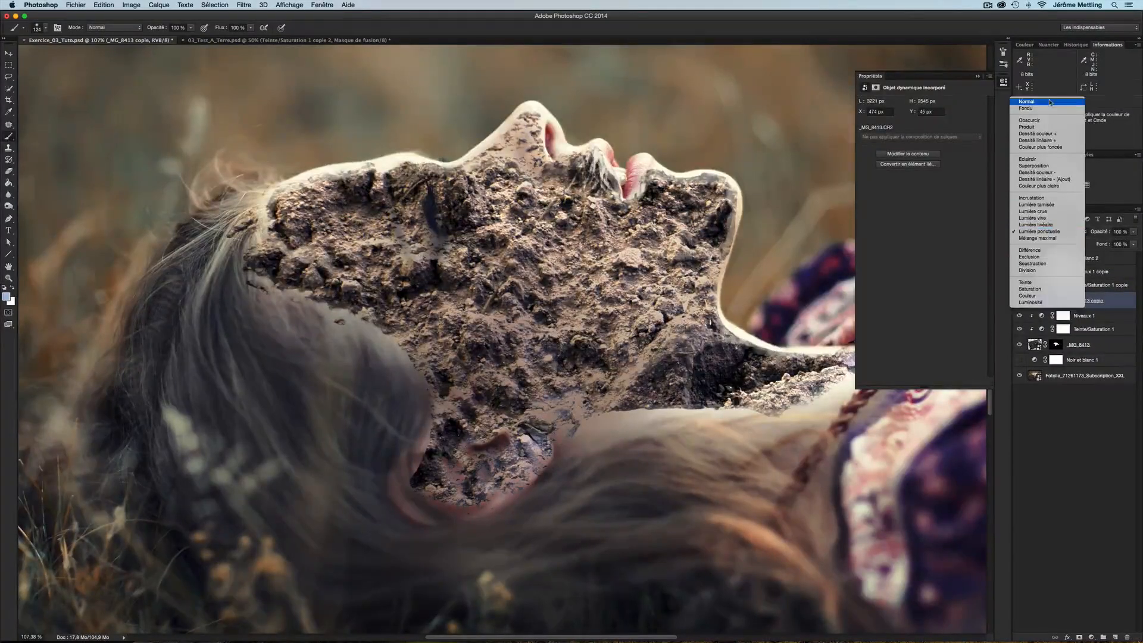
left_click(1050, 102)
Move the copied Hue/Saturation layer above the copied Levels layer
left_click(1042, 285)
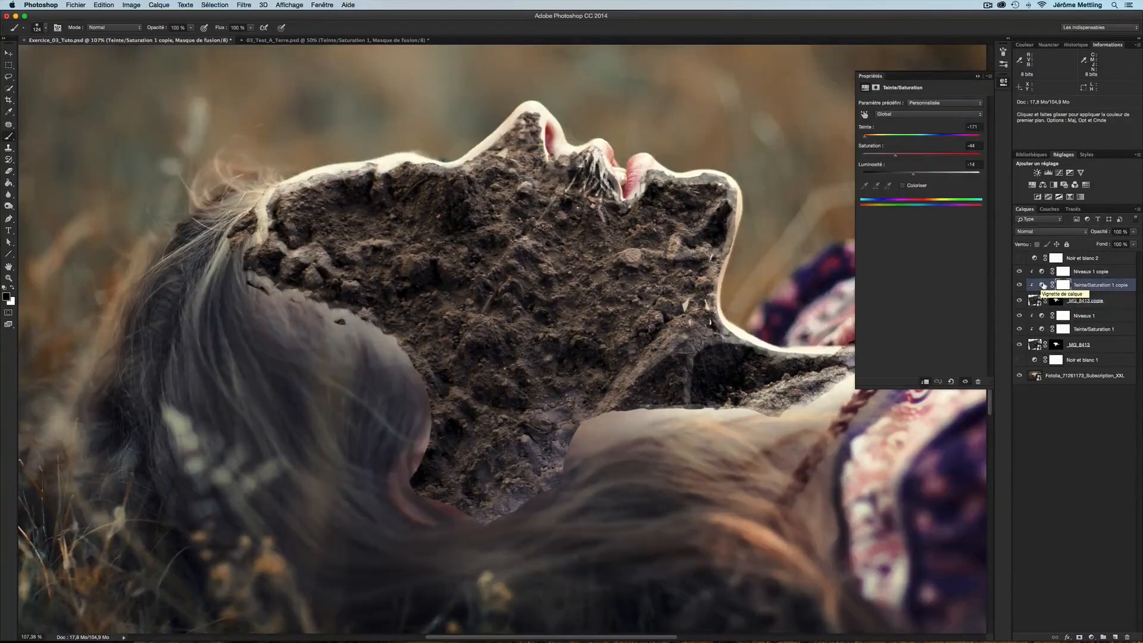
left_click_drag(1044, 286, 1041, 288)
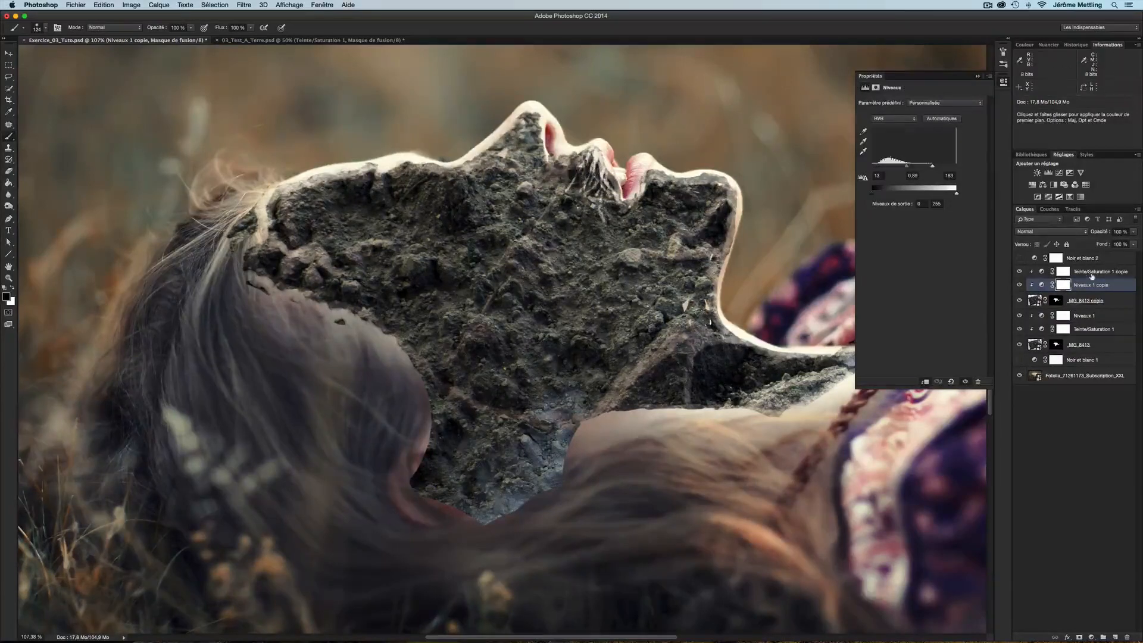
Colorize the copied Hue/Saturation adjustment, setting hue to 37 and saturation to 11
left_click(1043, 273)
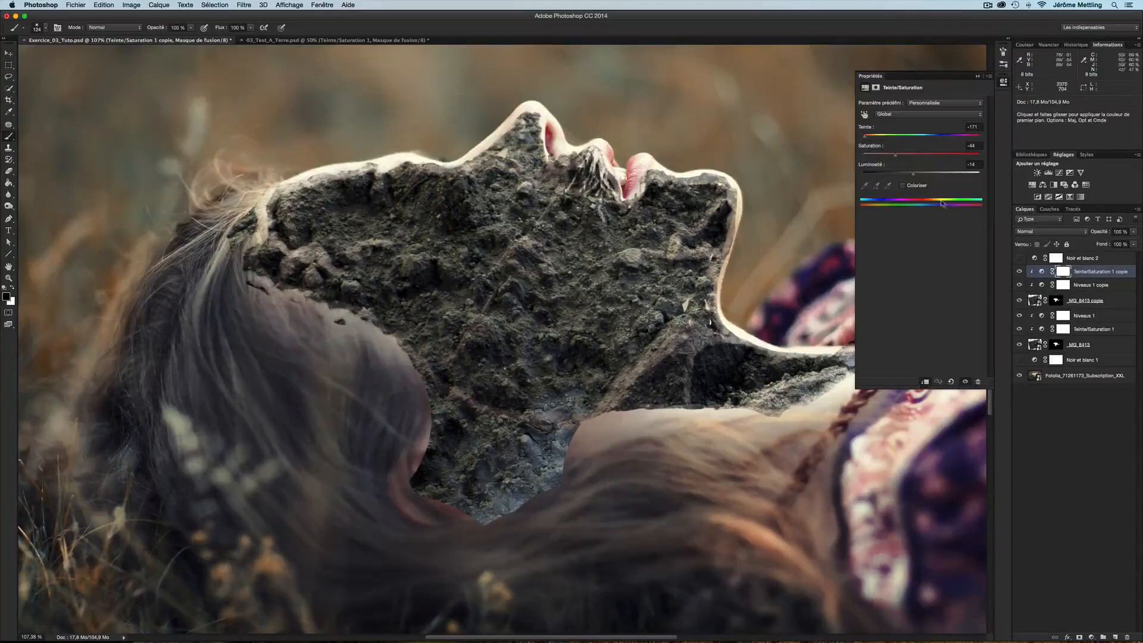
left_click(903, 186)
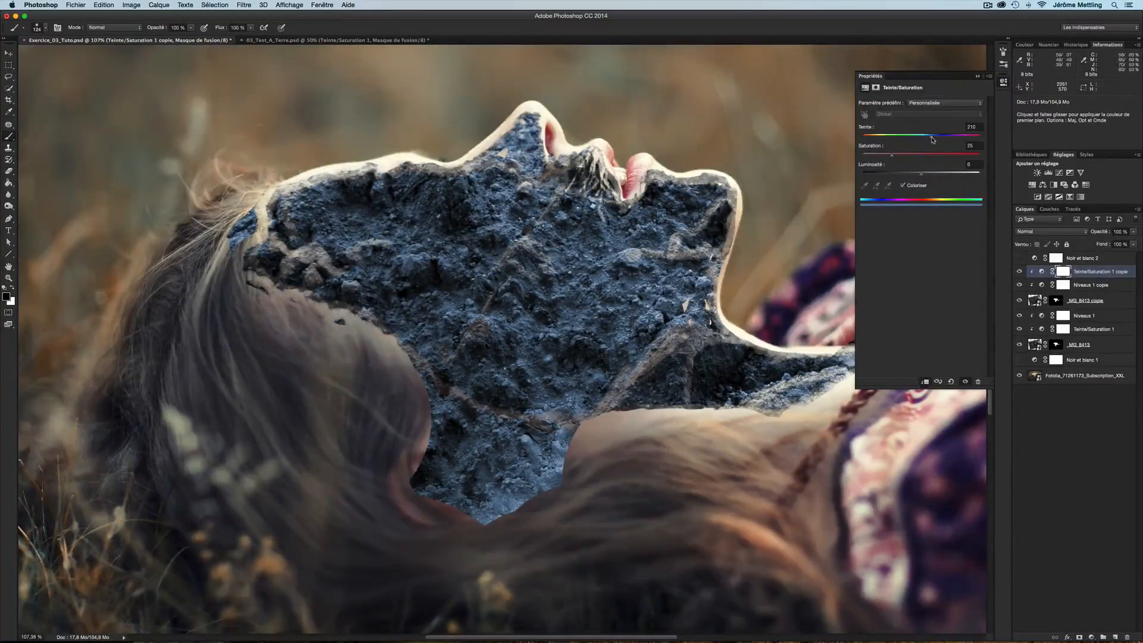
left_click_drag(932, 139, 954, 140)
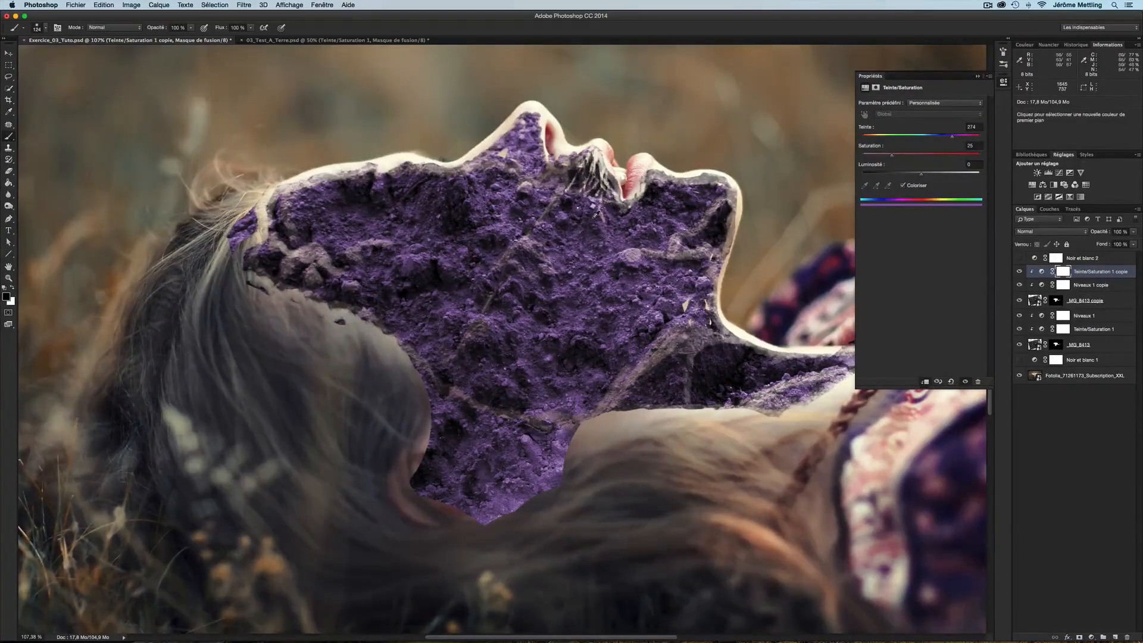
scroll(598, 216, "down", 3)
scroll(600, 210, "right", 3)
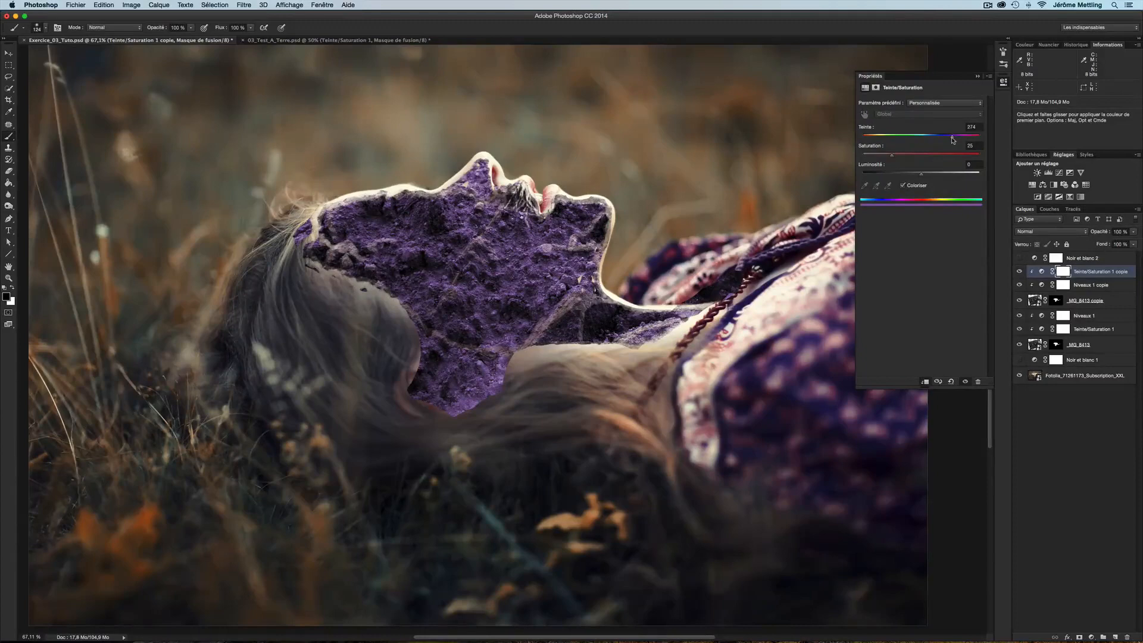
left_click_drag(931, 140, 907, 141)
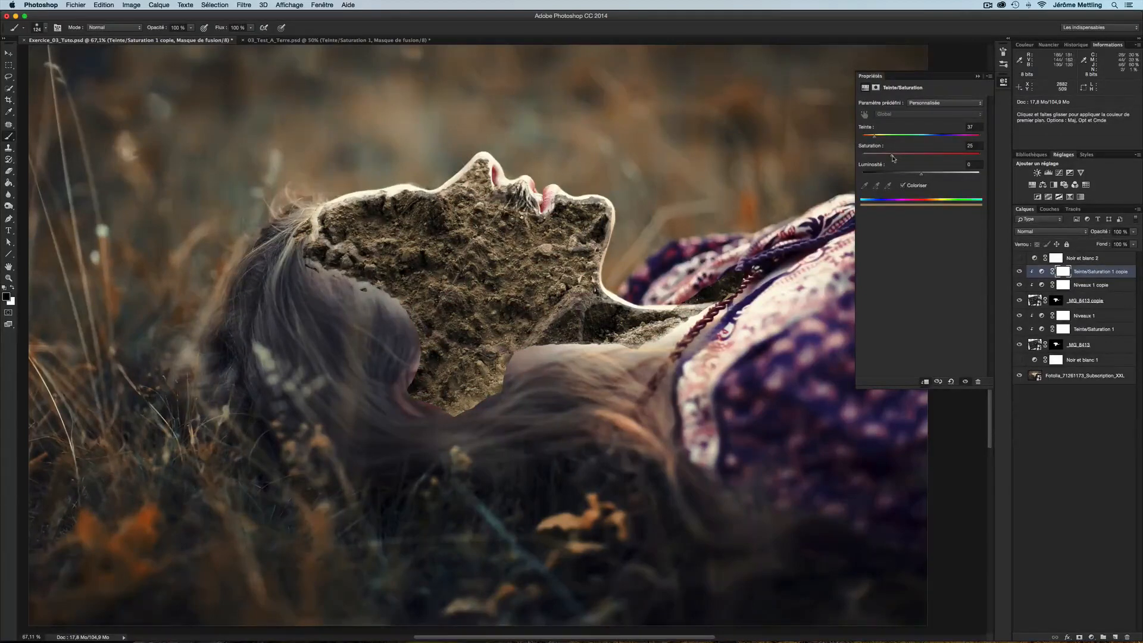
left_click_drag(892, 158, 899, 159)
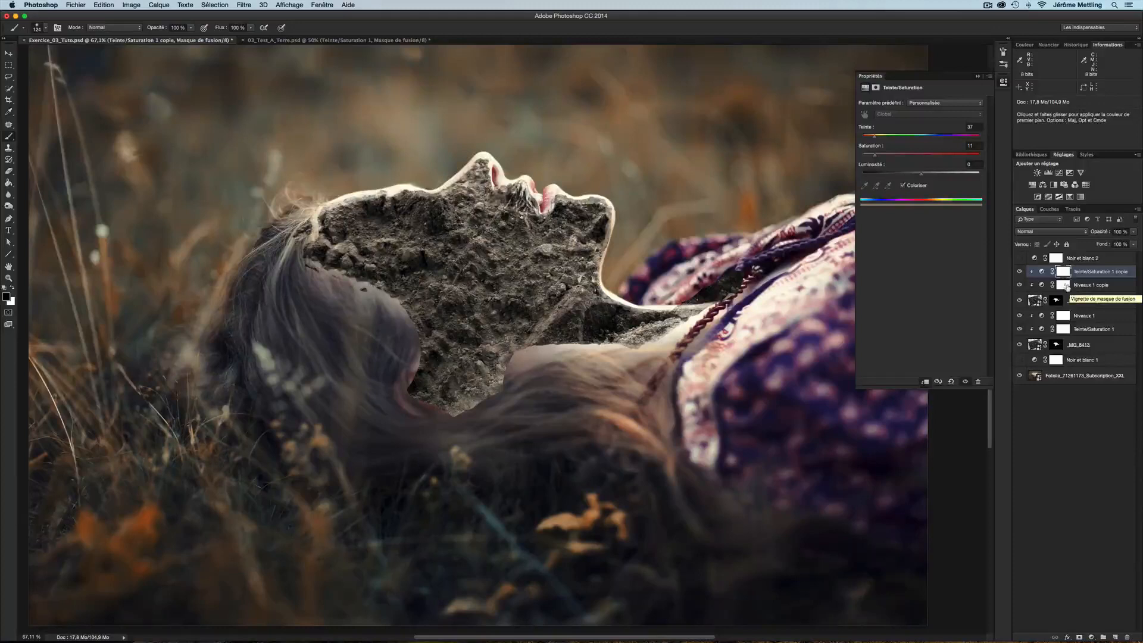
Select the copied soil layer's mask and choose a textured brush from the brush presets
left_click(1037, 301)
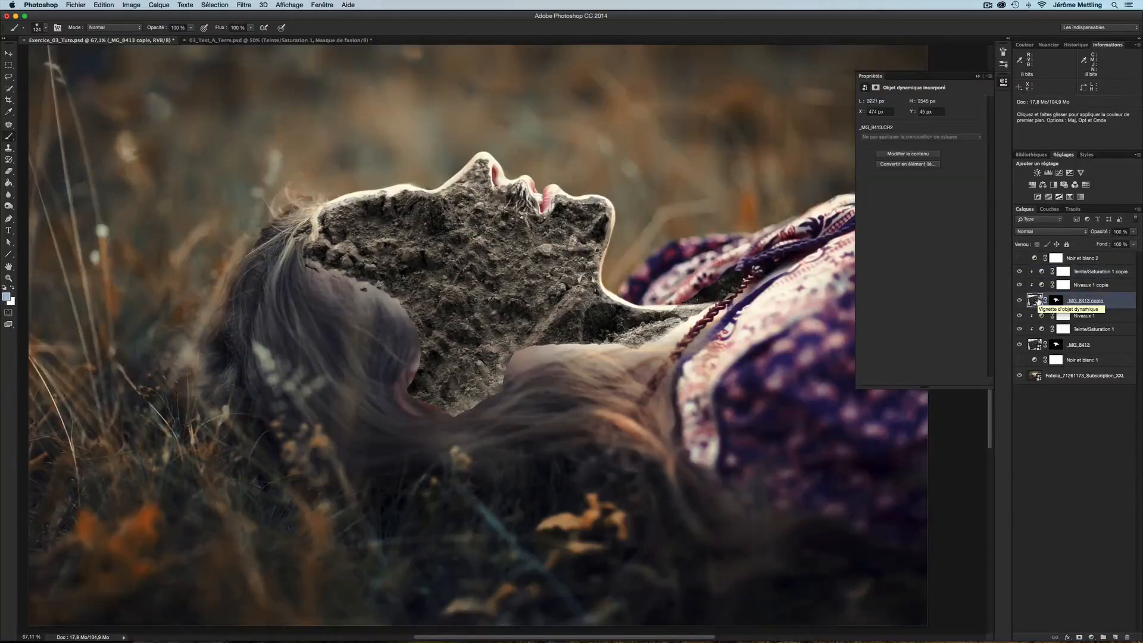
left_click(1056, 300)
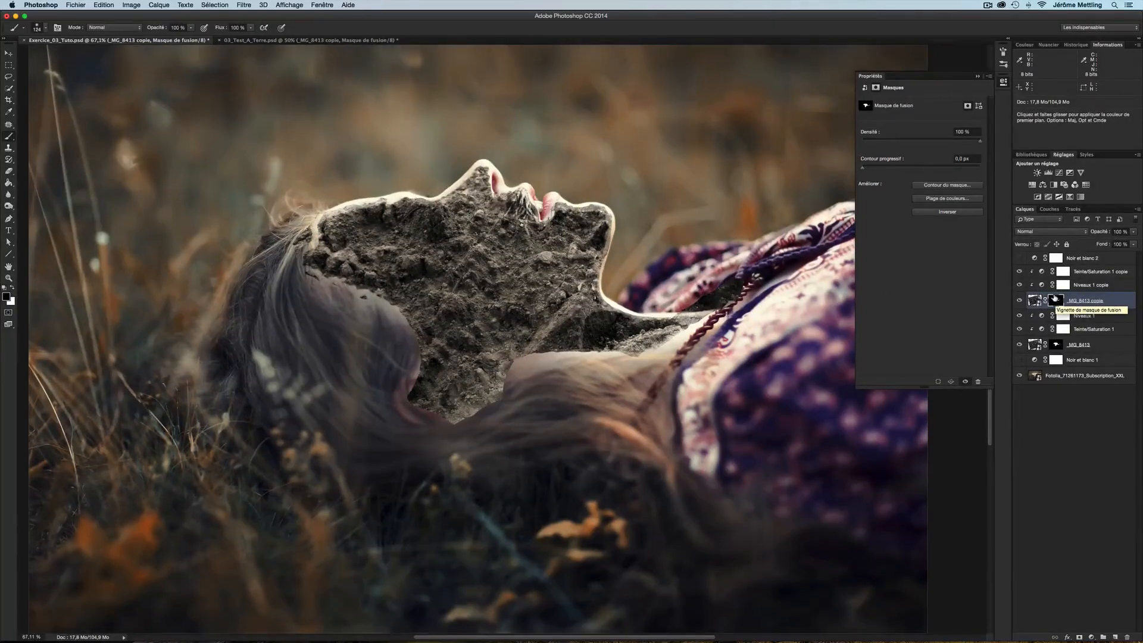
left_click(1004, 64)
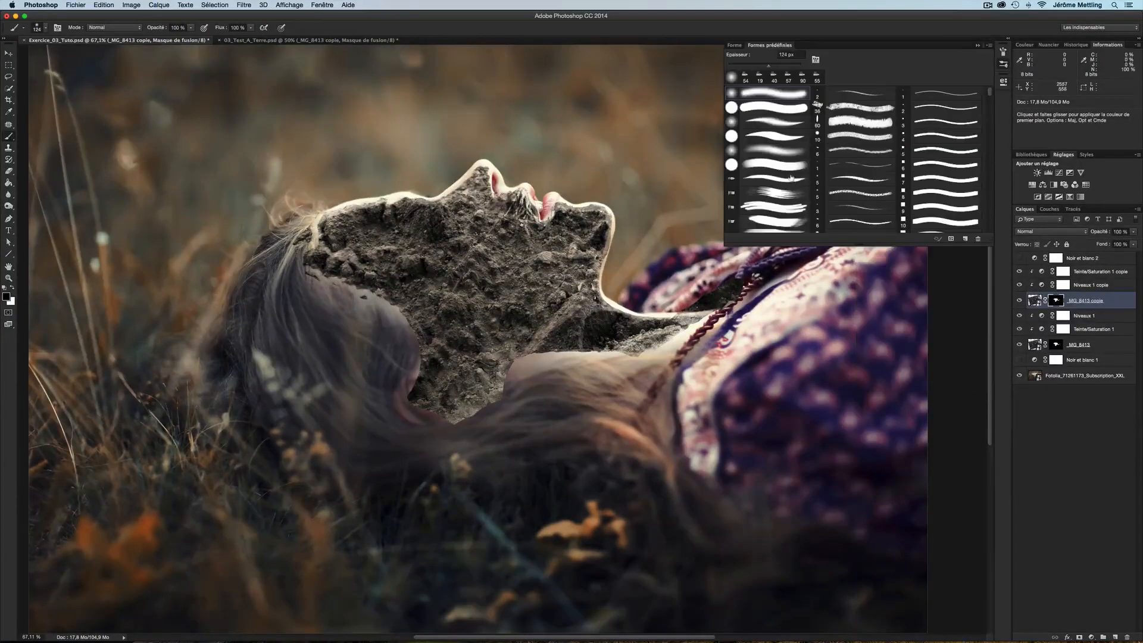
left_click(745, 78)
scroll(753, 226, "down", 10)
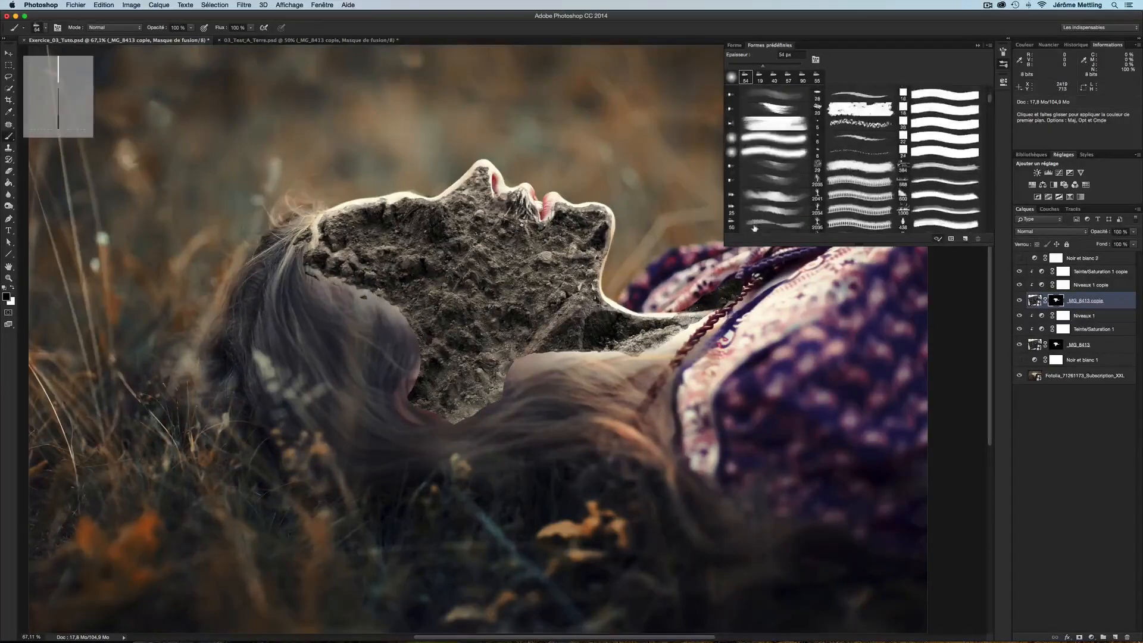
left_click(778, 173)
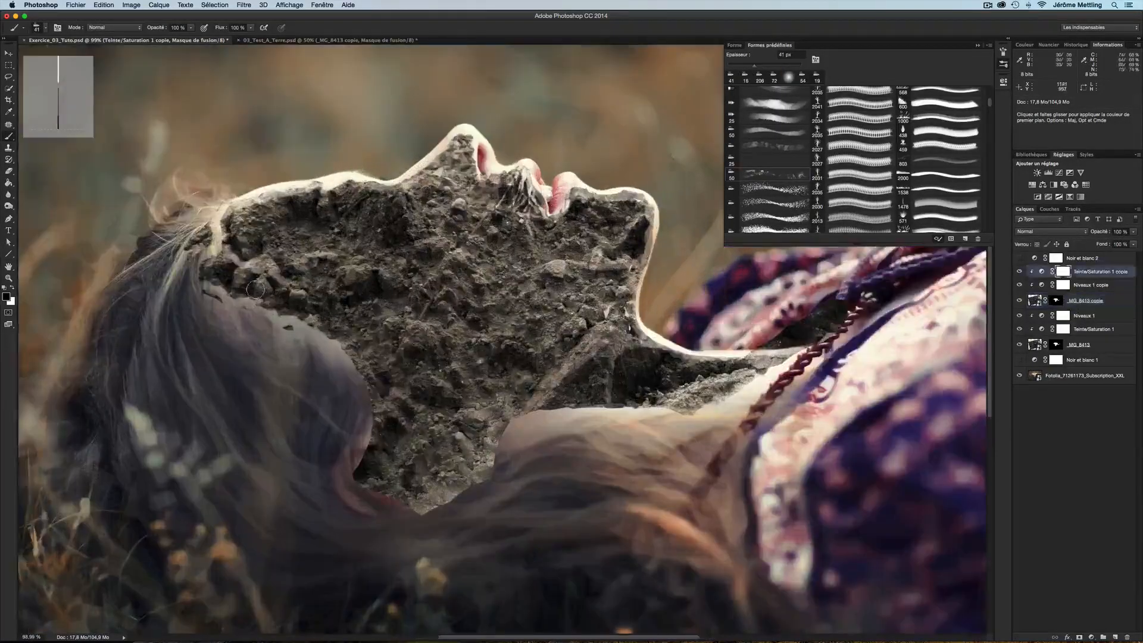
Paint with the 41 px textured brush on the copied soil layer's mask across the forehead and cheek
left_click(1056, 305)
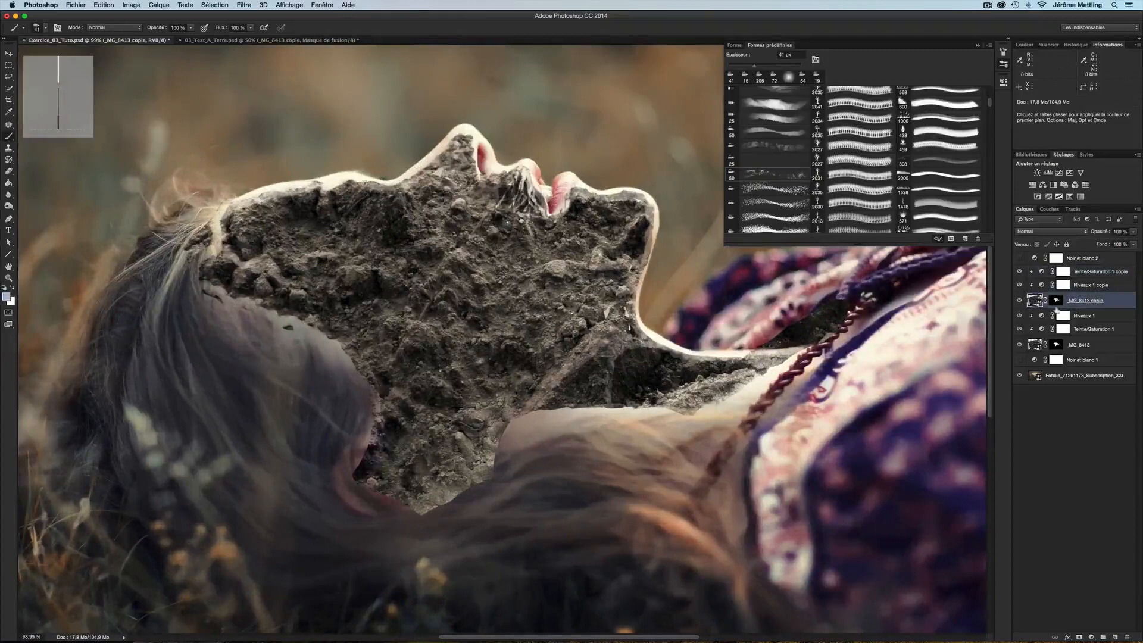
left_click(1056, 301)
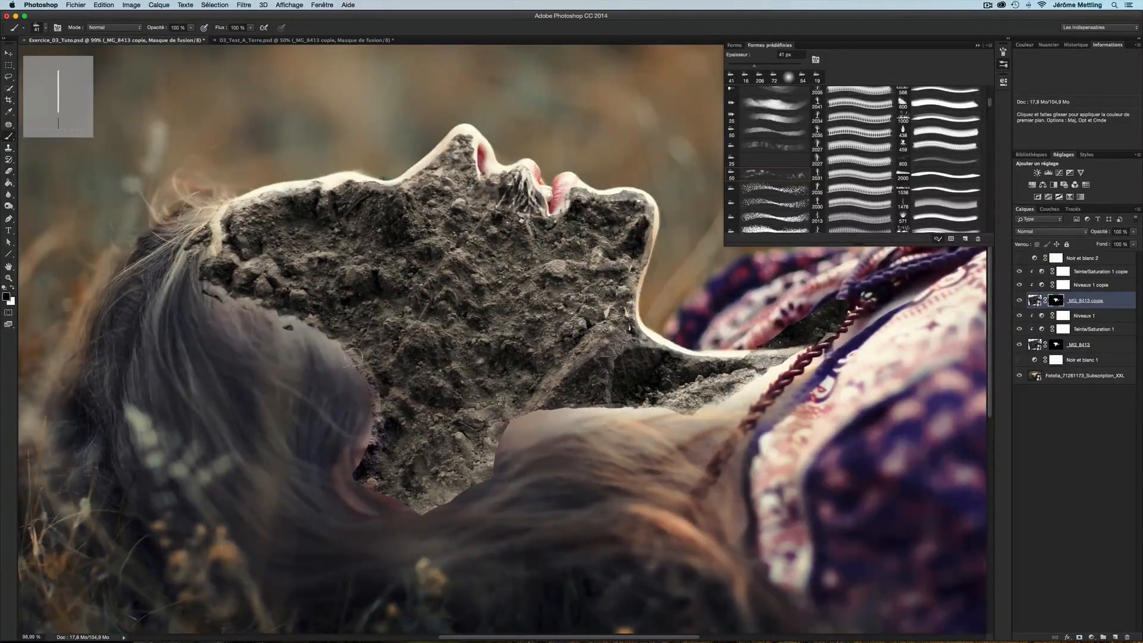
mouse_move(353, 358)
left_mouse_down()
mouse_move(373, 379)
mouse_move(355, 384)
mouse_move(378, 357)
mouse_move(368, 375)
mouse_move(385, 370)
mouse_move(410, 329)
mouse_move(429, 337)
mouse_move(413, 342)
mouse_move(435, 343)
mouse_move(421, 344)
mouse_move(427, 294)
mouse_move(457, 252)
mouse_move(464, 262)
mouse_move(445, 268)
mouse_move(456, 278)
mouse_move(464, 249)
left_mouse_up()
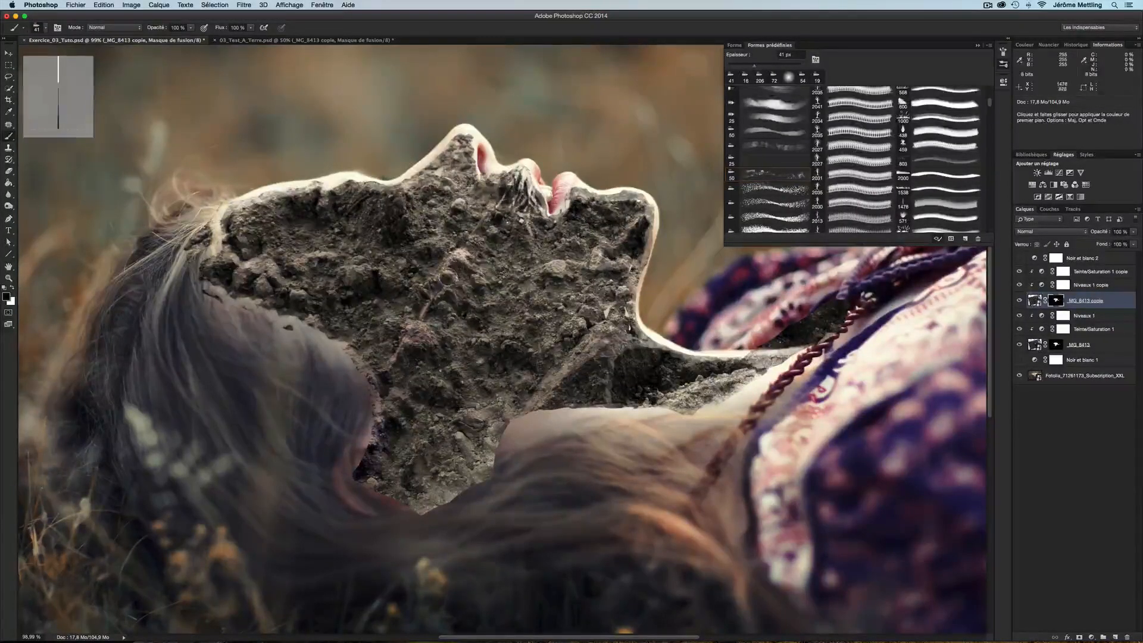
mouse_move(449, 287)
left_mouse_down()
mouse_move(434, 301)
mouse_move(453, 291)
mouse_move(458, 305)
mouse_move(443, 308)
mouse_move(454, 319)
mouse_move(445, 302)
left_mouse_up()
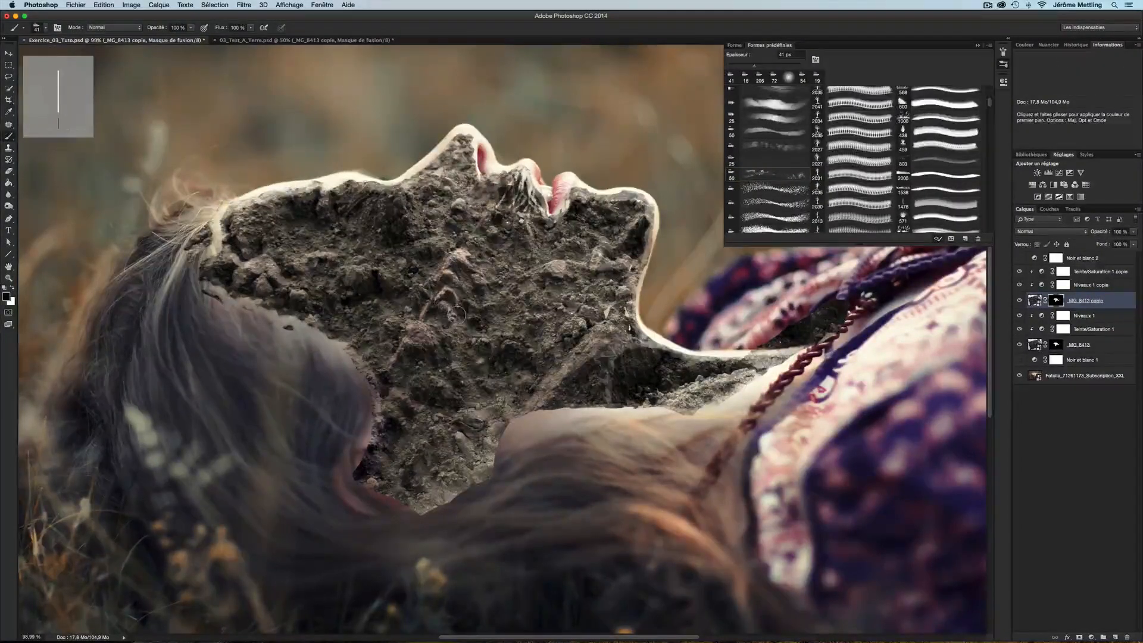
key("space")
mouse_move(476, 238)
left_mouse_down()
mouse_move(455, 300)
mouse_move(453, 288)
left_mouse_up()
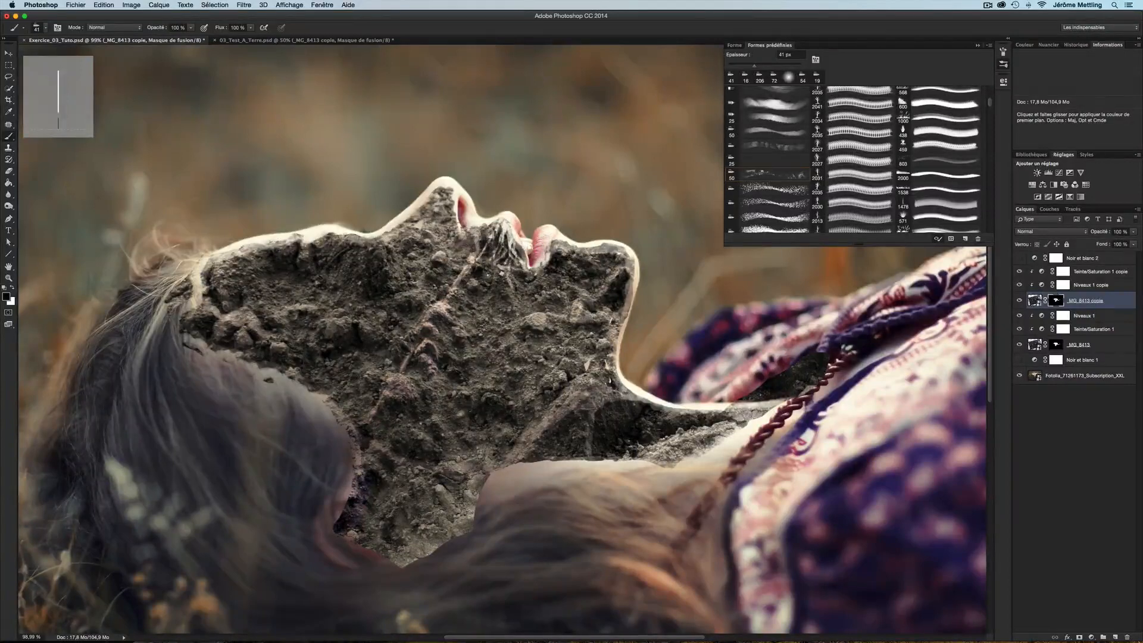
left_click_drag(462, 233, 458, 223)
mouse_move(459, 193)
left_mouse_down()
mouse_move(446, 189)
mouse_move(439, 218)
mouse_move(412, 211)
mouse_move(431, 191)
mouse_move(445, 190)
mouse_move(390, 221)
mouse_move(361, 256)
left_mouse_up()
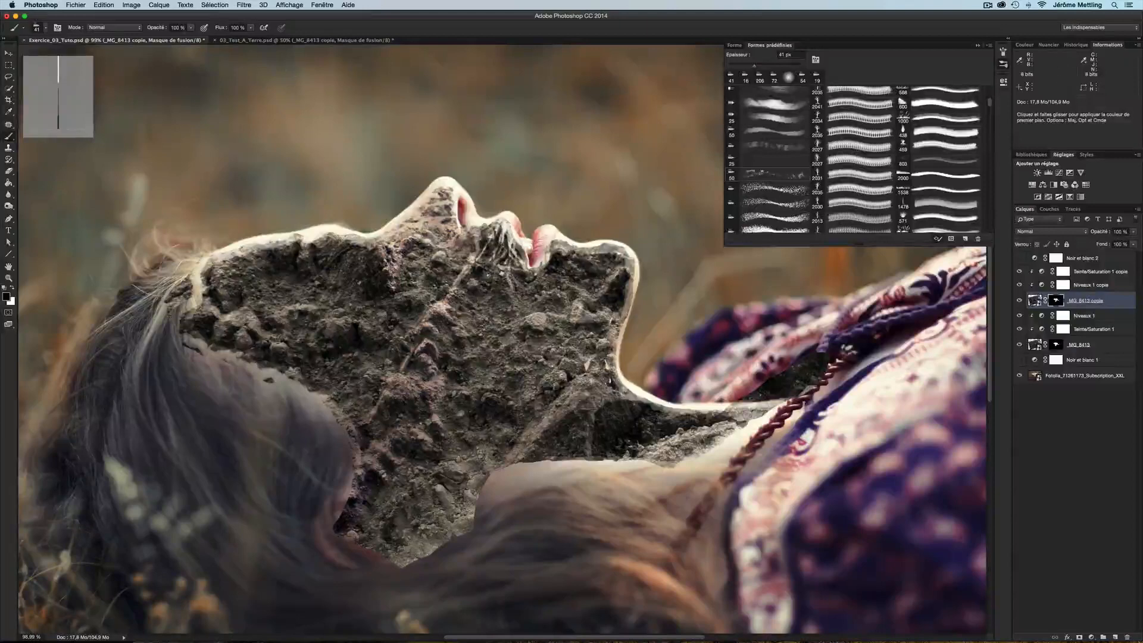
Set the brush opacity to 97% and keep painting texture variations over the face on the mask
left_click_drag(155, 28, 133, 28)
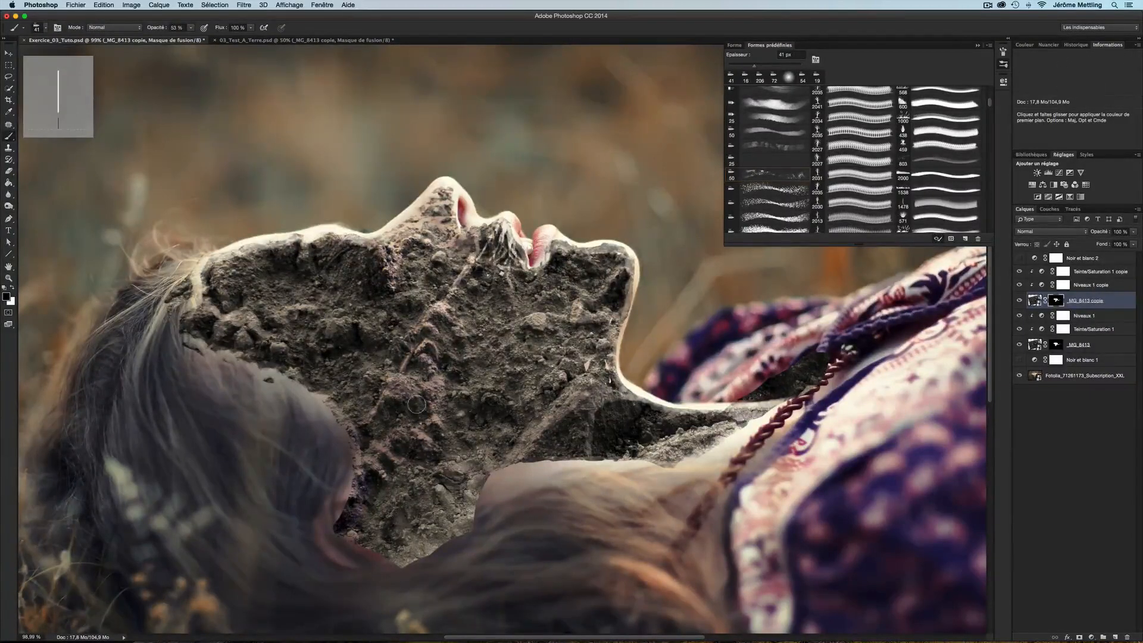
left_click_drag(158, 28, 223, 28)
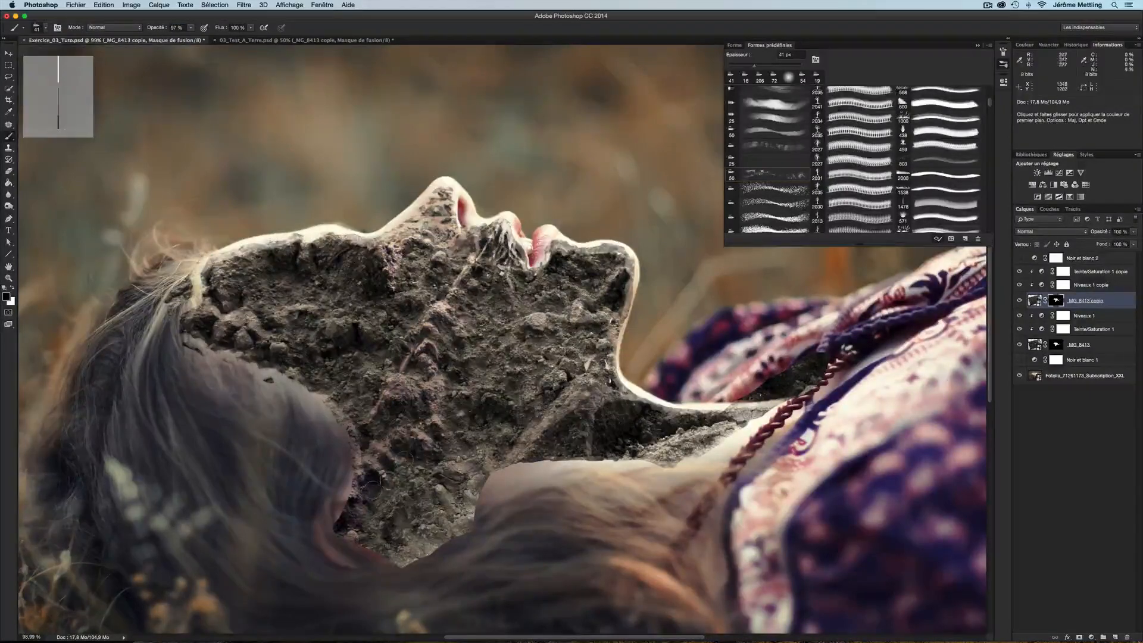
mouse_move(405, 402)
left_mouse_down()
mouse_move(485, 368)
mouse_move(512, 321)
left_mouse_up()
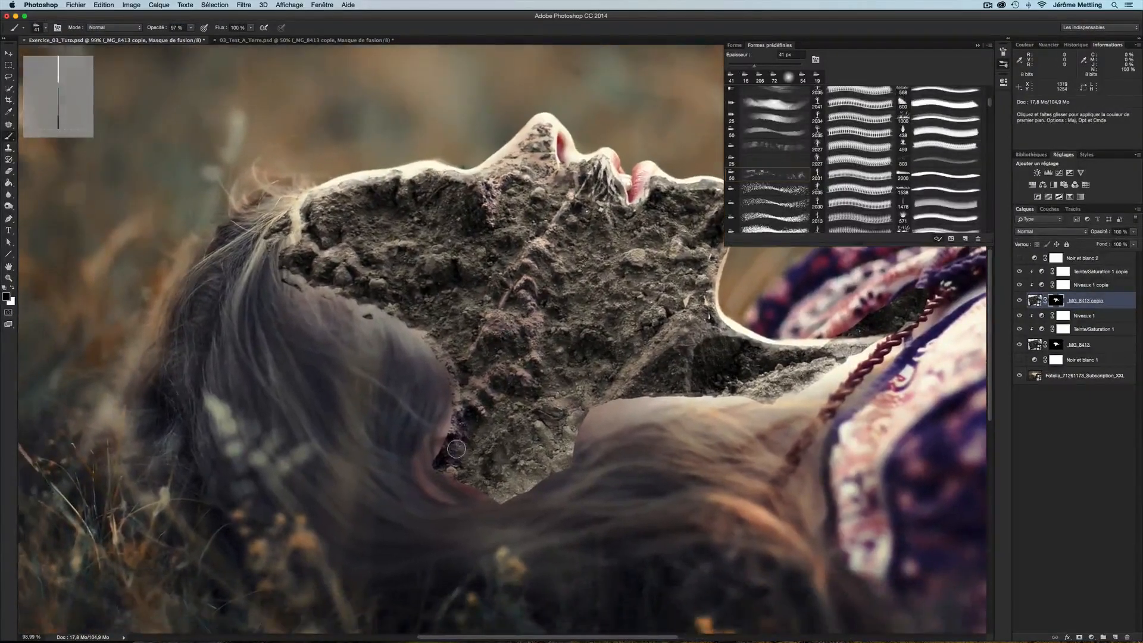
left_click_drag(447, 368, 464, 358)
mouse_move(291, 271)
left_mouse_down()
mouse_move(315, 279)
mouse_move(348, 253)
mouse_move(361, 277)
mouse_move(347, 275)
left_mouse_up()
mouse_move(347, 275)
left_mouse_down("ctrl+alt")
mouse_move(337, 275)
mouse_move(379, 282)
mouse_move(361, 283)
mouse_move(408, 243)
mouse_move(416, 301)
left_mouse_up("ctrl+alt")
left_click_drag(328, 229, 374, 325)
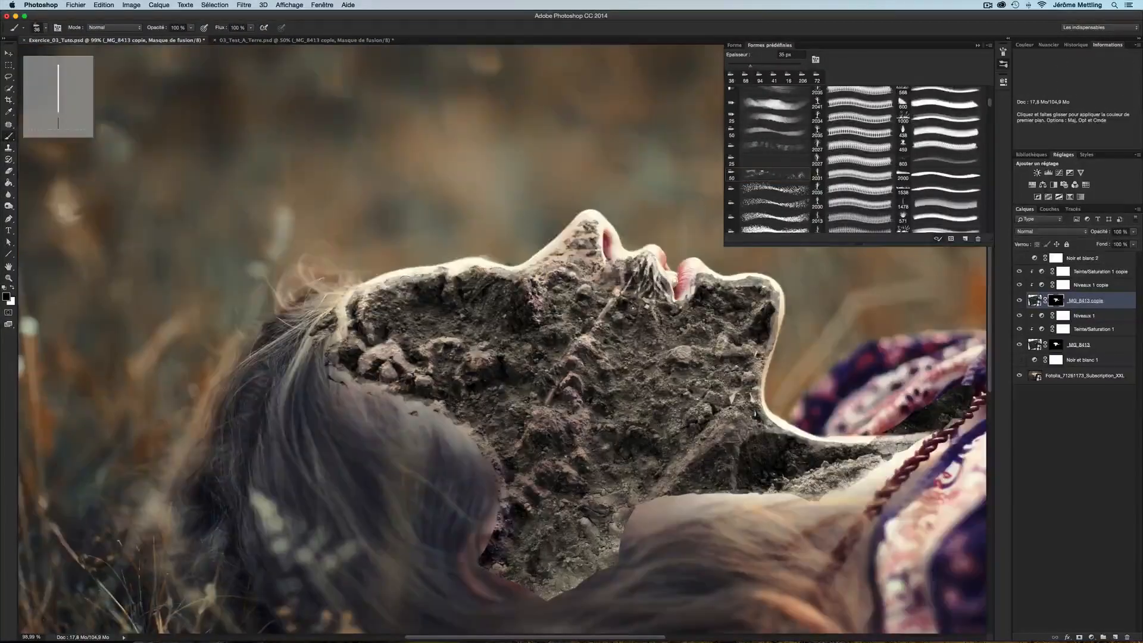
left_click_drag(405, 284, 354, 352)
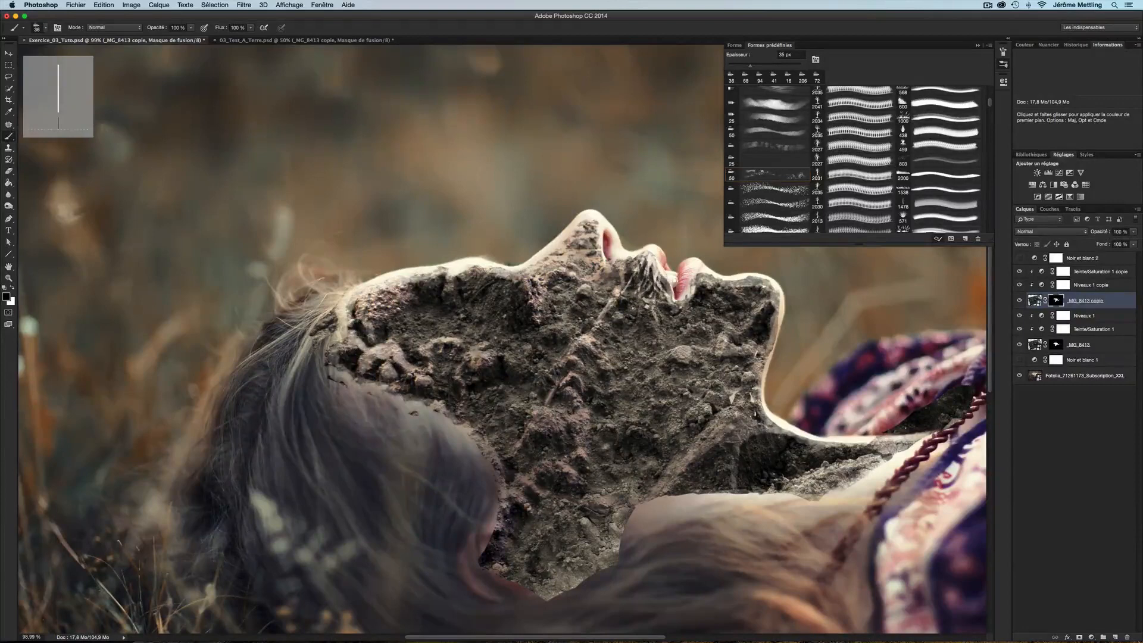
mouse_move(414, 280)
left_mouse_down()
mouse_move(450, 269)
mouse_move(479, 278)
mouse_move(468, 279)
left_mouse_up()
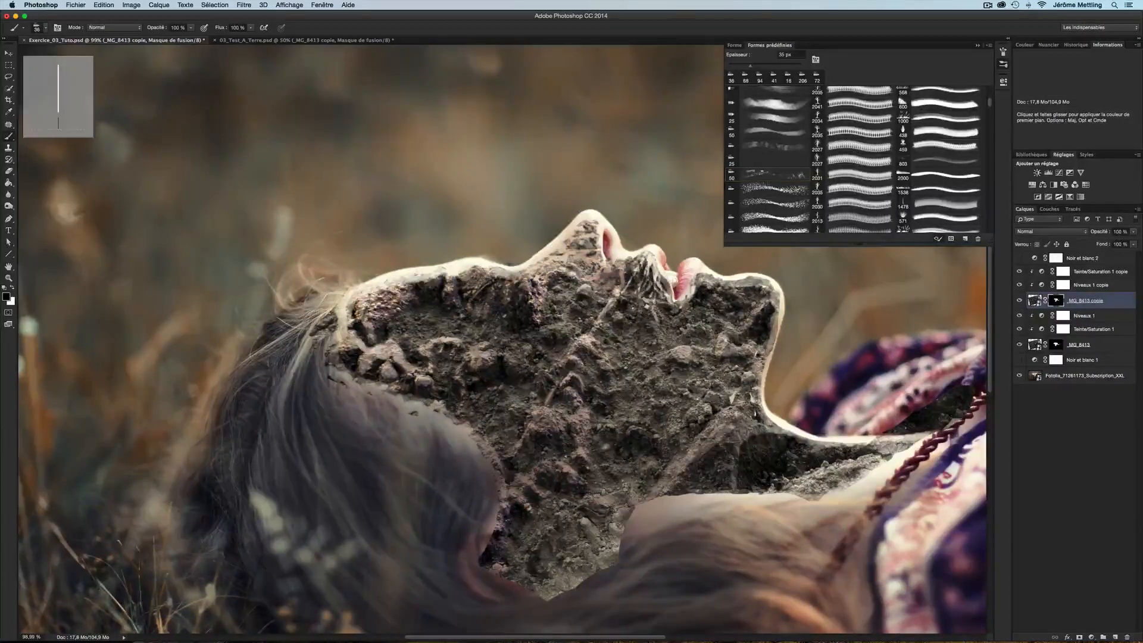
mouse_move(584, 290)
left_mouse_down()
mouse_move(499, 342)
mouse_move(480, 337)
left_mouse_up()
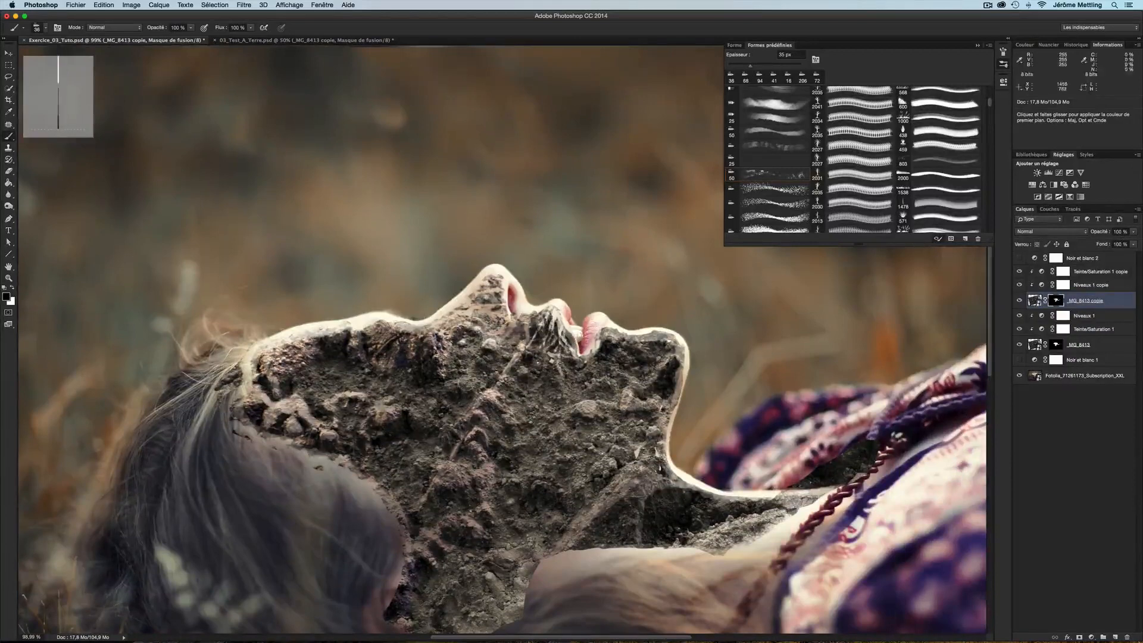
Continue painting the mask with a smaller textured brush around the cheek, jaw and chin areas
left_click_drag(466, 384, 439, 383)
left_click_drag(512, 343, 488, 304)
mouse_move(489, 304)
left_mouse_down()
mouse_move(519, 318)
mouse_move(588, 296)
mouse_move(645, 360)
mouse_move(595, 390)
mouse_move(543, 373)
left_mouse_up()
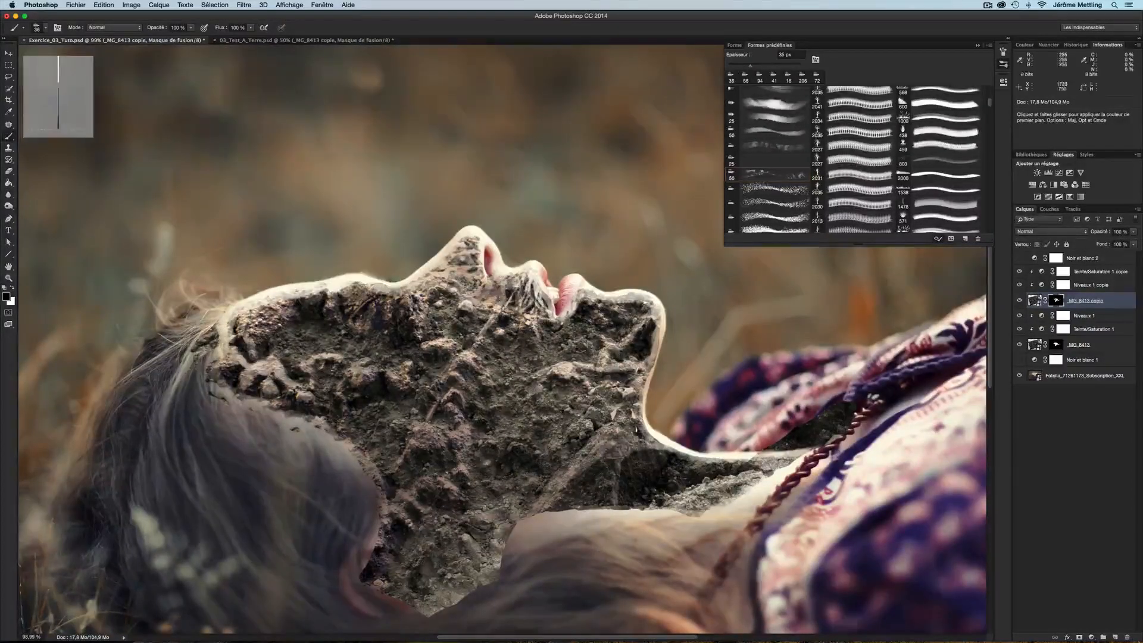
mouse_move(590, 411)
left_mouse_down()
mouse_move(617, 296)
mouse_move(663, 311)
mouse_move(622, 328)
mouse_move(593, 309)
left_mouse_up()
mouse_move(598, 310)
left_mouse_down()
mouse_move(597, 342)
mouse_move(714, 310)
mouse_move(679, 340)
left_mouse_up()
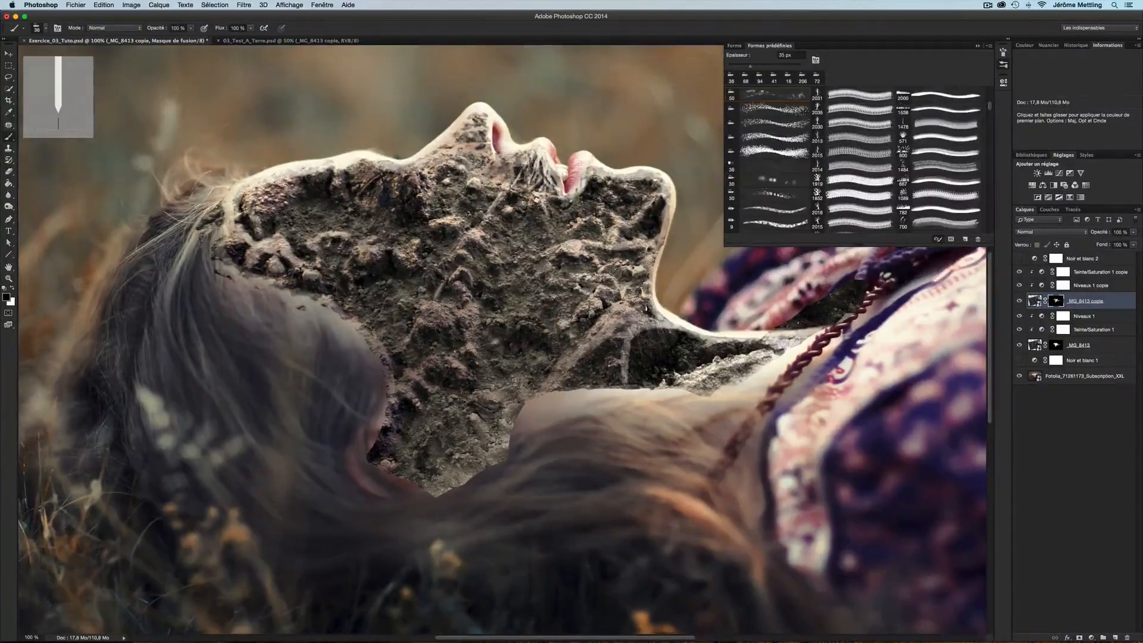
left_click_drag(569, 289, 542, 280)
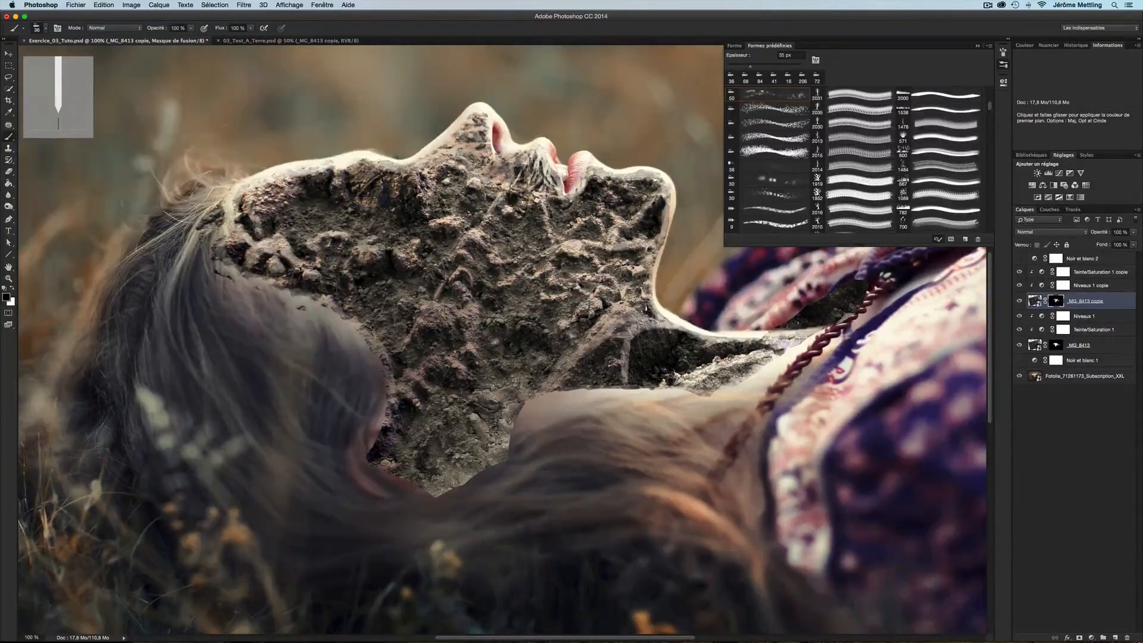
mouse_move(455, 205)
left_mouse_down()
mouse_move(474, 197)
mouse_move(451, 187)
left_mouse_up()
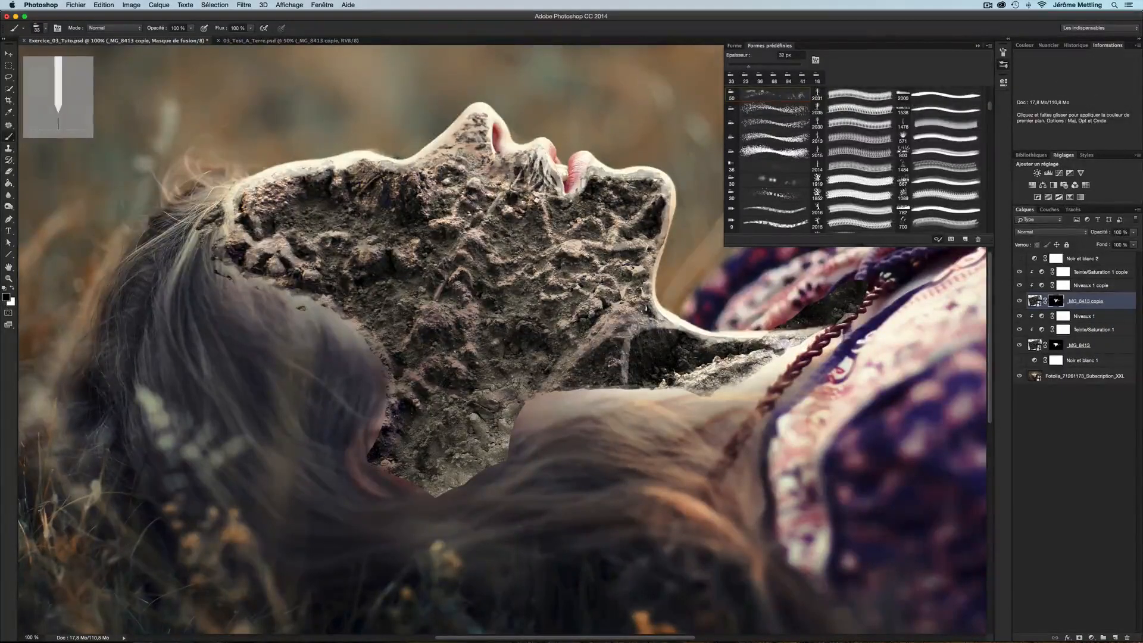
left_click_drag(277, 224, 295, 213)
left_click_drag(548, 339, 495, 321)
left_click_drag(472, 416, 487, 438)
left_click_drag(509, 370, 522, 393)
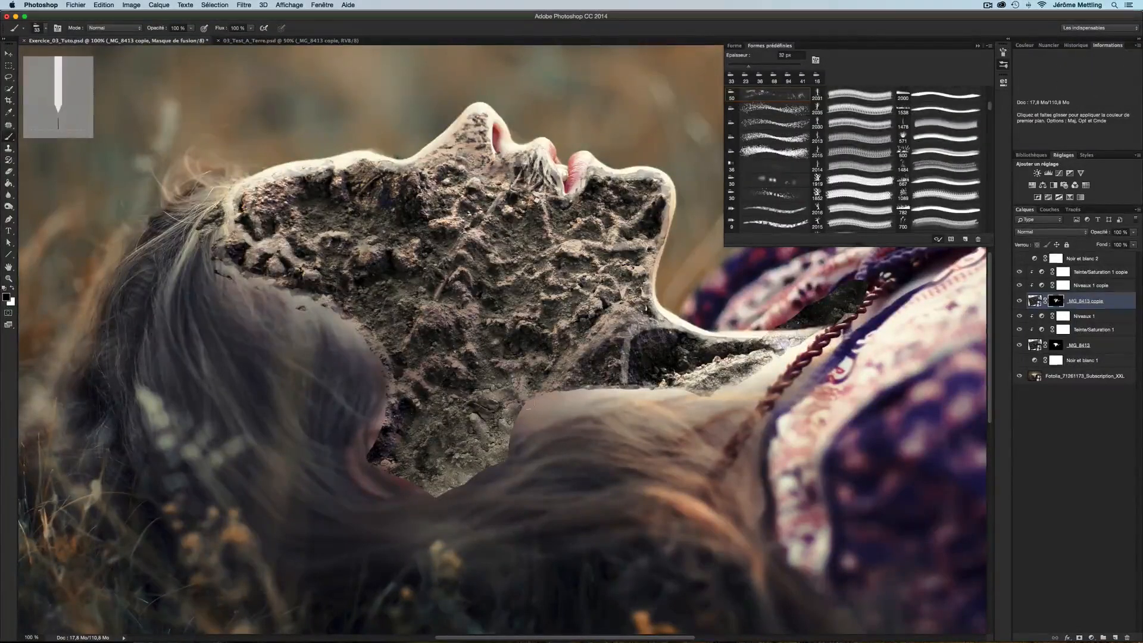
left_click_drag(574, 199, 555, 213)
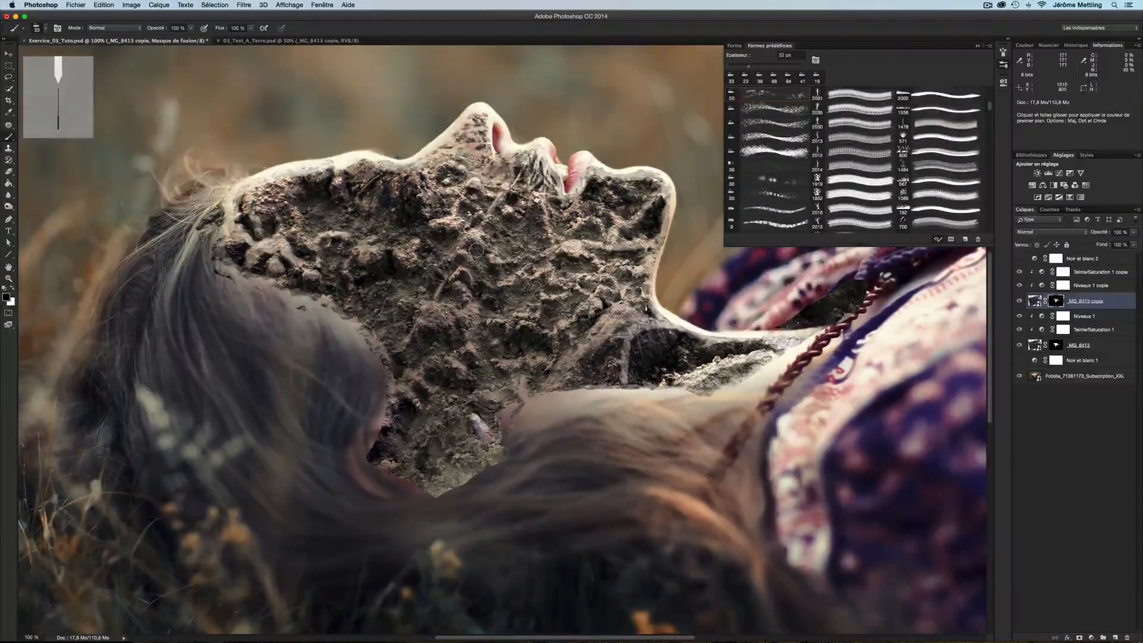
Zoom in near the forehead, swap to white and paint over the dark blue spot on the mask
key("z")
left_click(391, 205)
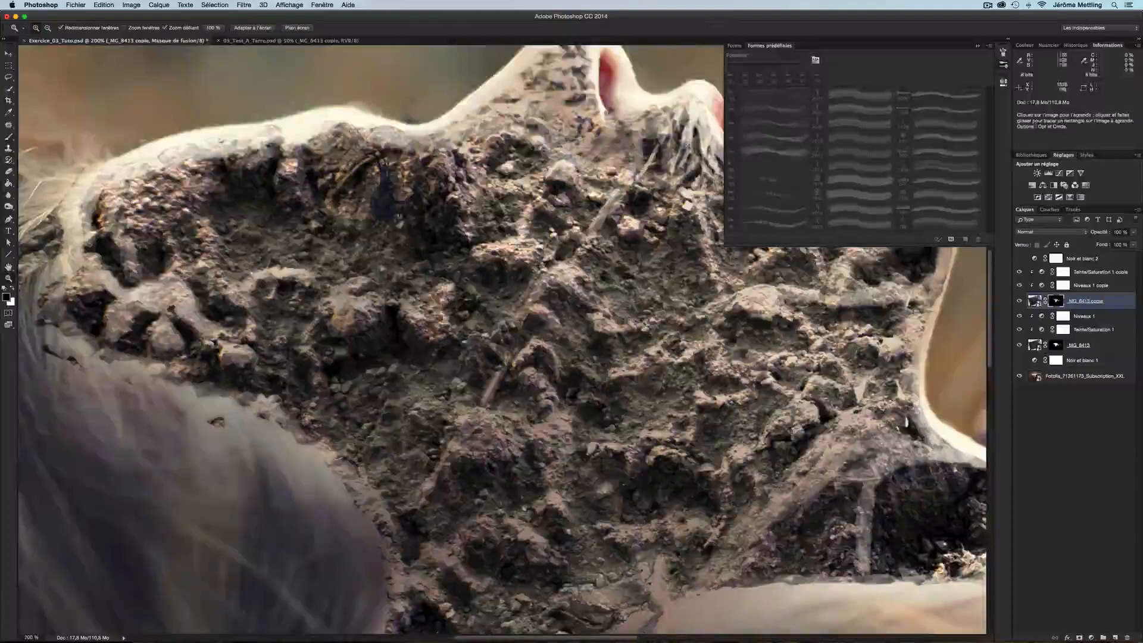
left_click(389, 199)
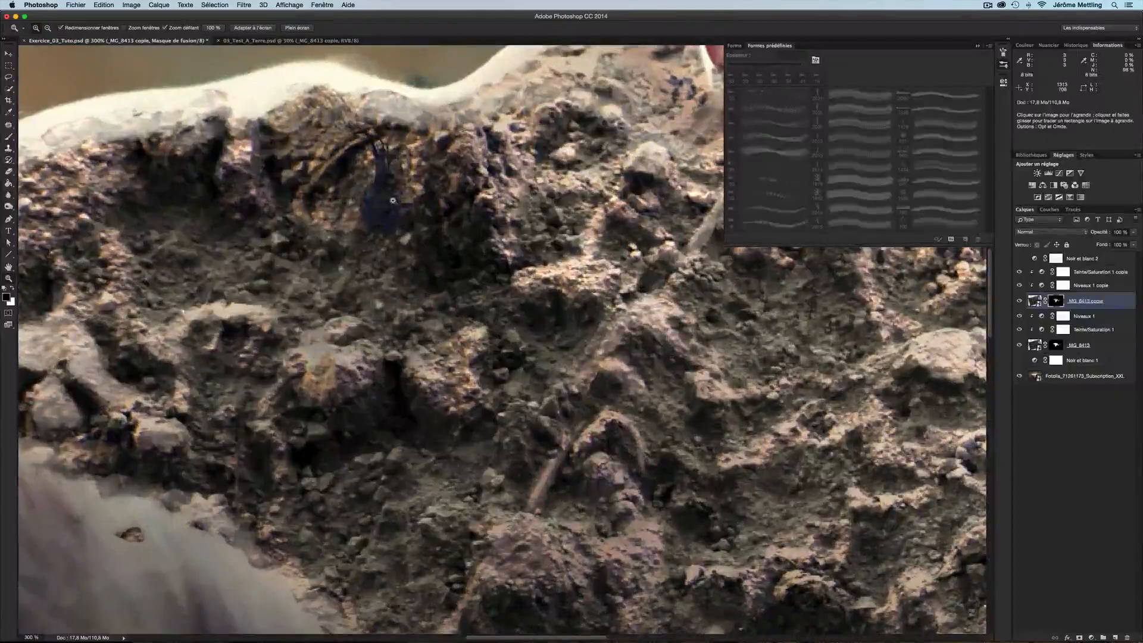
key("x")
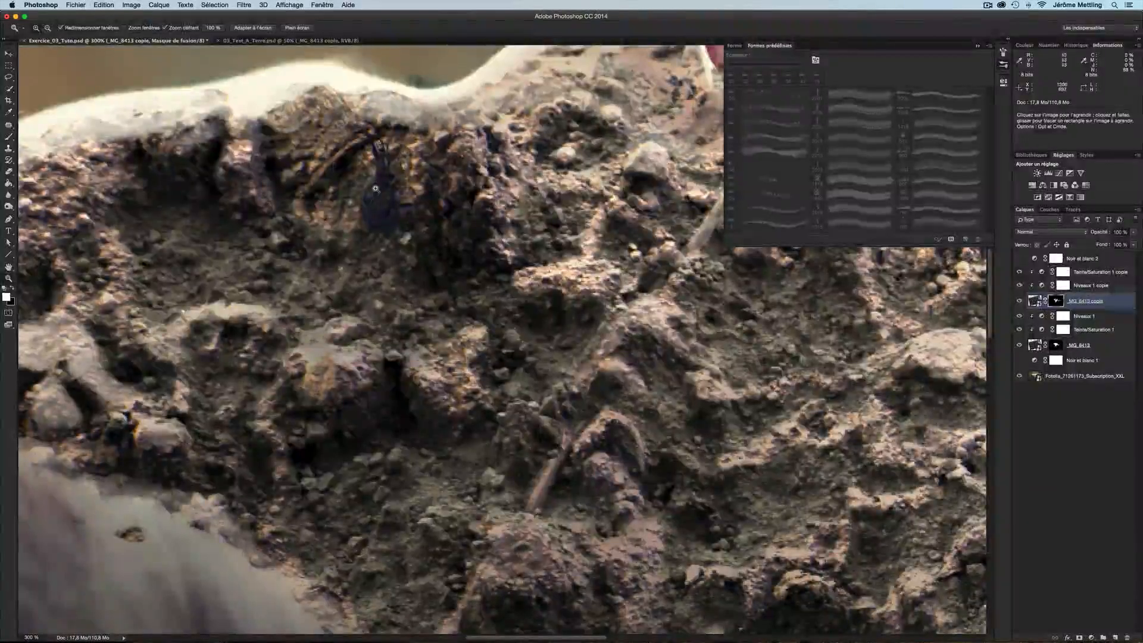
mouse_move(377, 216)
left_mouse_down()
mouse_move(370, 147)
mouse_move(399, 209)
mouse_move(364, 213)
mouse_move(394, 235)
left_mouse_up()
left_click_drag(378, 157, 384, 178)
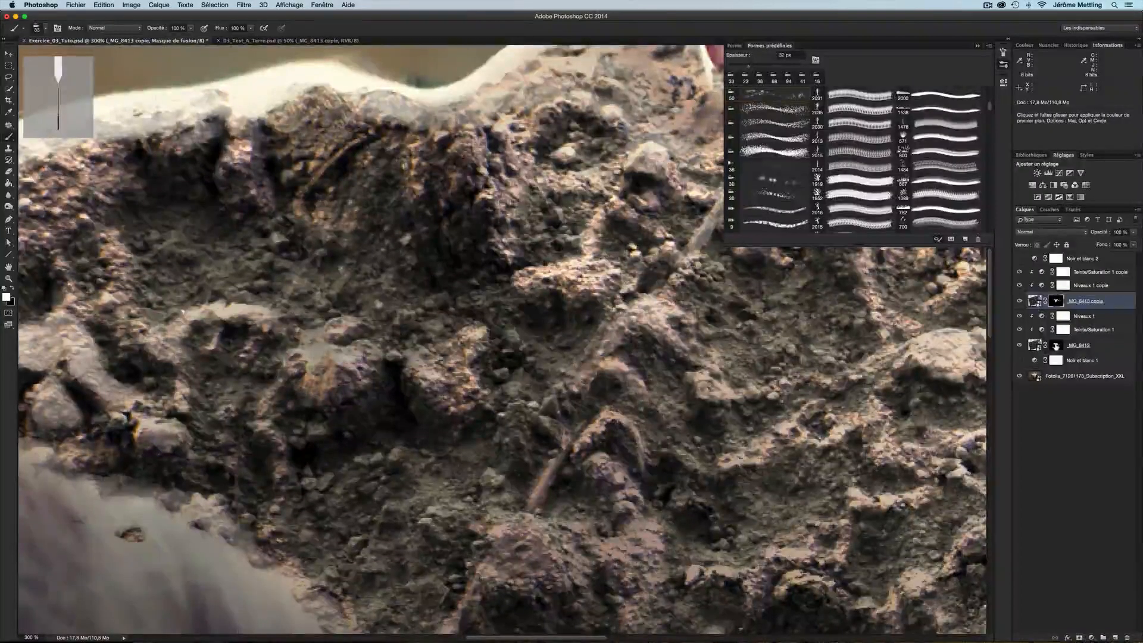
Select the original soil layer's mask and paint along the forehead and hairline edge to blend the soil
left_click(1056, 346)
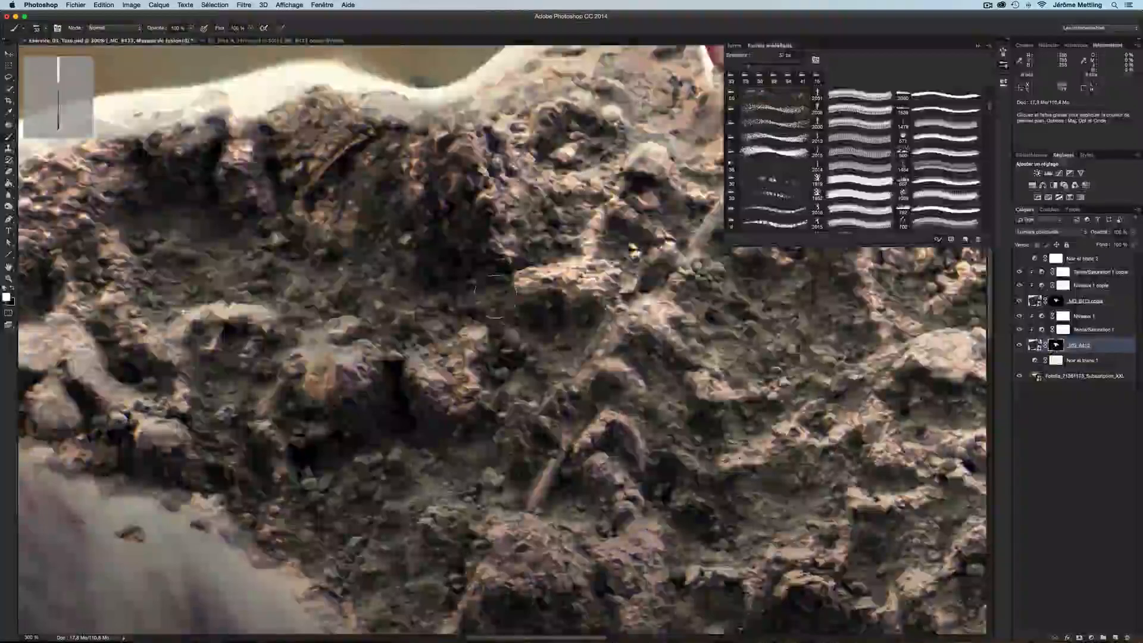
left_click_drag(456, 291, 780, 303)
left_click_drag(342, 368, 432, 374)
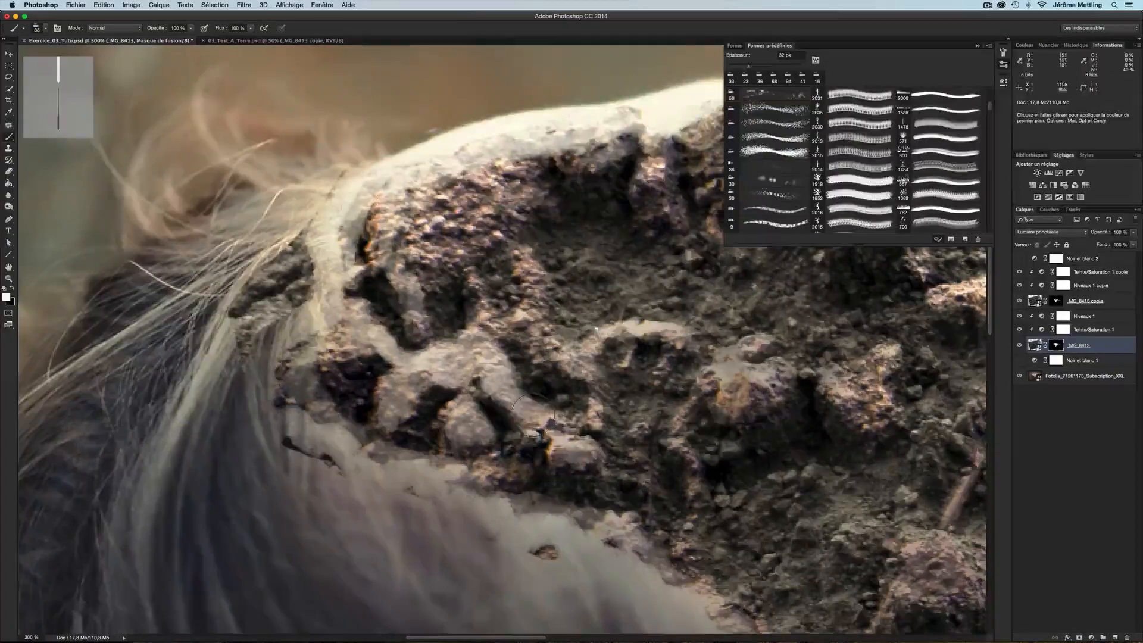
mouse_move(531, 416)
left_mouse_down()
mouse_move(488, 351)
mouse_move(488, 375)
mouse_move(466, 354)
mouse_move(434, 354)
mouse_move(459, 363)
mouse_move(422, 376)
mouse_move(431, 367)
mouse_move(380, 361)
left_mouse_up()
mouse_move(413, 319)
left_mouse_down()
mouse_move(397, 236)
mouse_move(352, 250)
mouse_move(459, 506)
left_mouse_up()
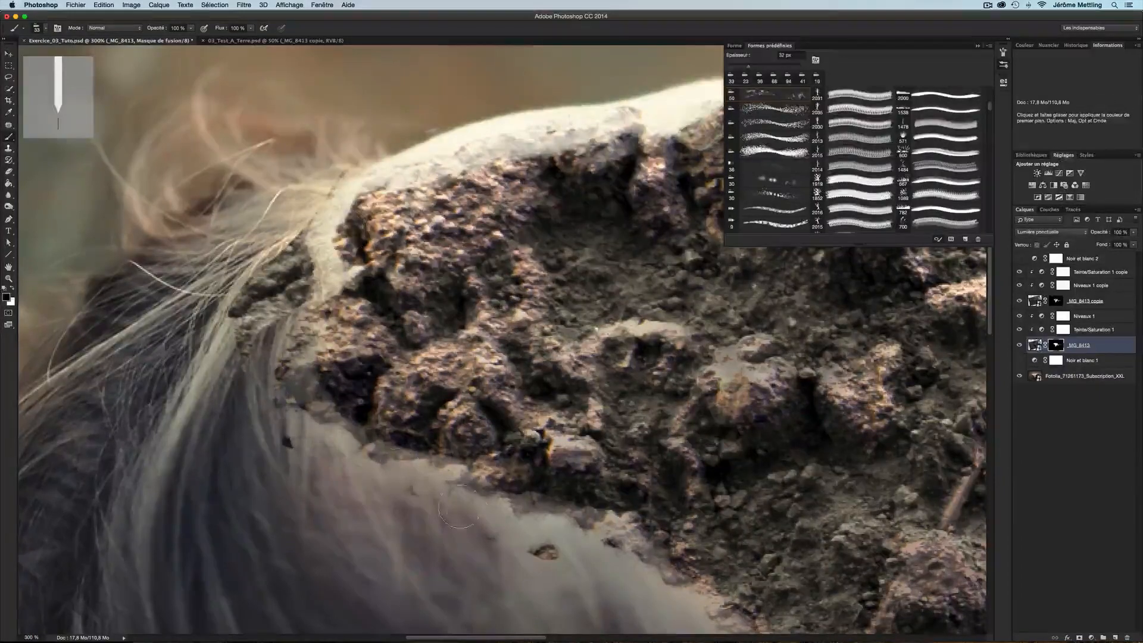
mouse_move(543, 552)
left_mouse_down()
mouse_move(515, 514)
mouse_move(576, 528)
left_mouse_up()
Refine the mask along the top of the forehead, swapping between black and white to hide and restore soil
scroll(391, 583, "down", 5)
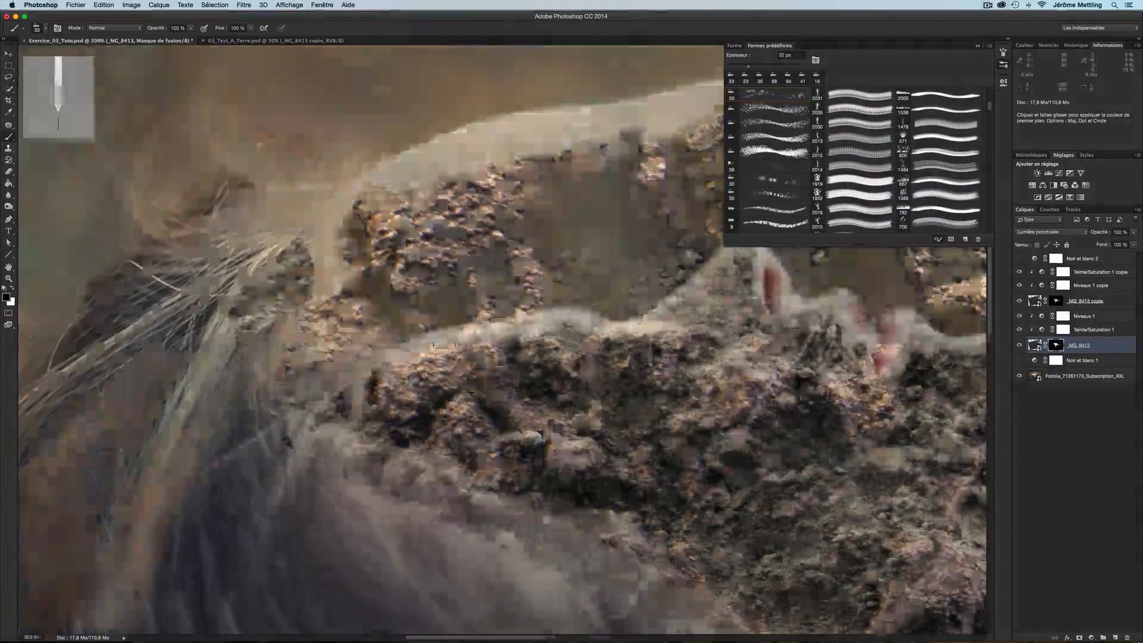
scroll(446, 344, "up", 4)
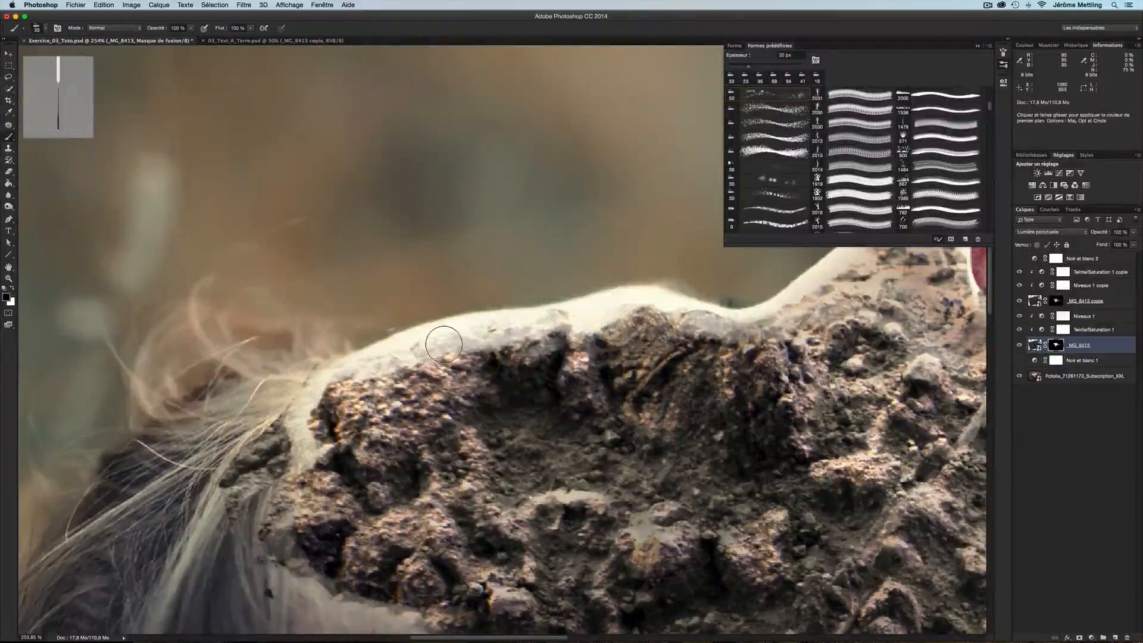
mouse_move(339, 366)
left_mouse_down()
mouse_move(423, 338)
mouse_move(509, 329)
mouse_move(417, 324)
mouse_move(360, 357)
mouse_move(475, 310)
mouse_move(575, 321)
mouse_move(527, 324)
mouse_move(521, 358)
mouse_move(459, 335)
mouse_move(533, 358)
mouse_move(530, 347)
mouse_move(505, 367)
mouse_move(512, 352)
mouse_move(498, 351)
mouse_move(513, 342)
mouse_move(419, 356)
mouse_move(567, 319)
mouse_move(511, 320)
left_mouse_up()
key("x")
left_click_drag(584, 309, 394, 319)
left_click_drag(399, 319, 419, 334)
mouse_move(505, 319)
left_mouse_down()
mouse_move(535, 335)
mouse_move(494, 341)
mouse_move(582, 337)
left_mouse_up()
mouse_move(641, 269)
left_mouse_down()
mouse_move(448, 345)
mouse_move(457, 366)
mouse_move(466, 352)
left_mouse_up()
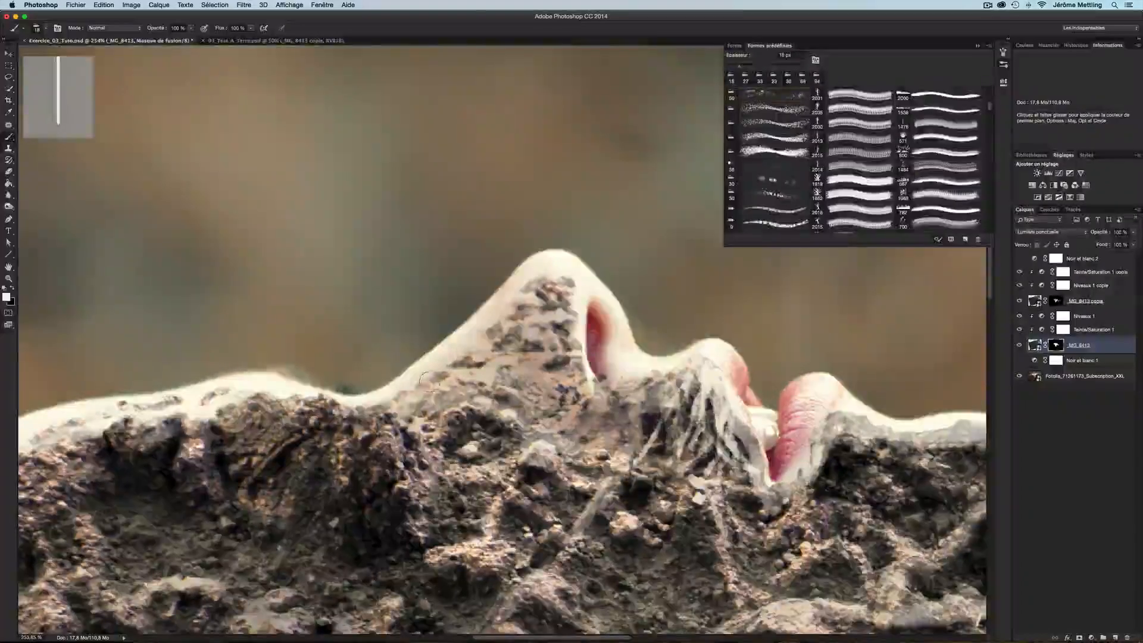
Paint the mask around the nose and lips, alternating black and white to shape the soil edge
left_click_drag(411, 400, 412, 388)
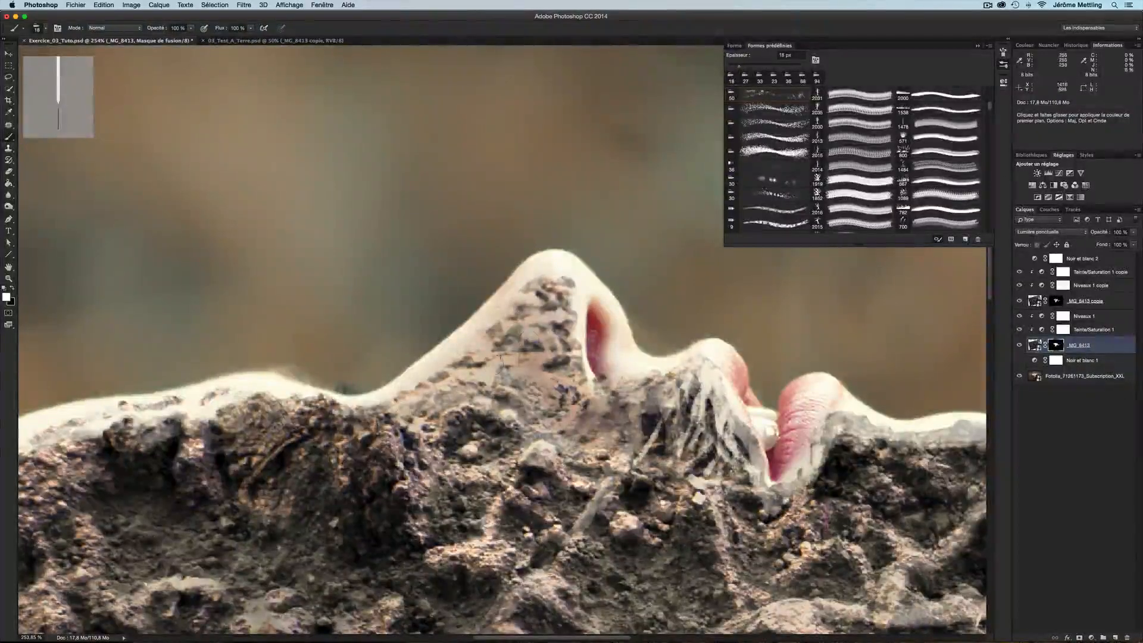
key("x")
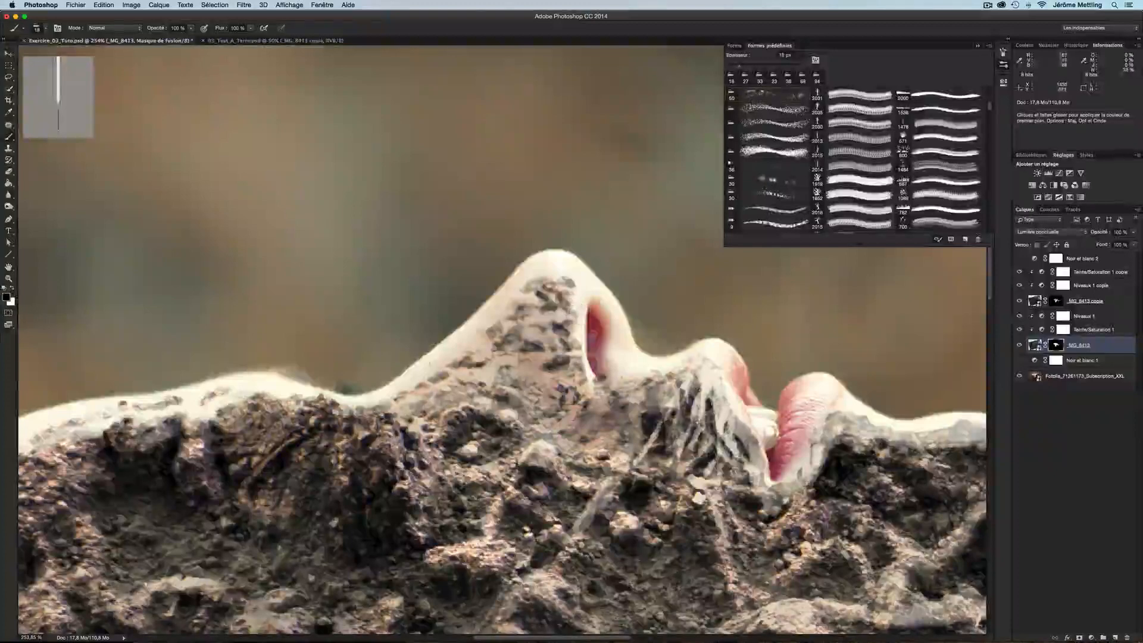
left_click_drag(414, 378, 495, 339)
key("x")
left_click_drag(580, 365, 586, 284)
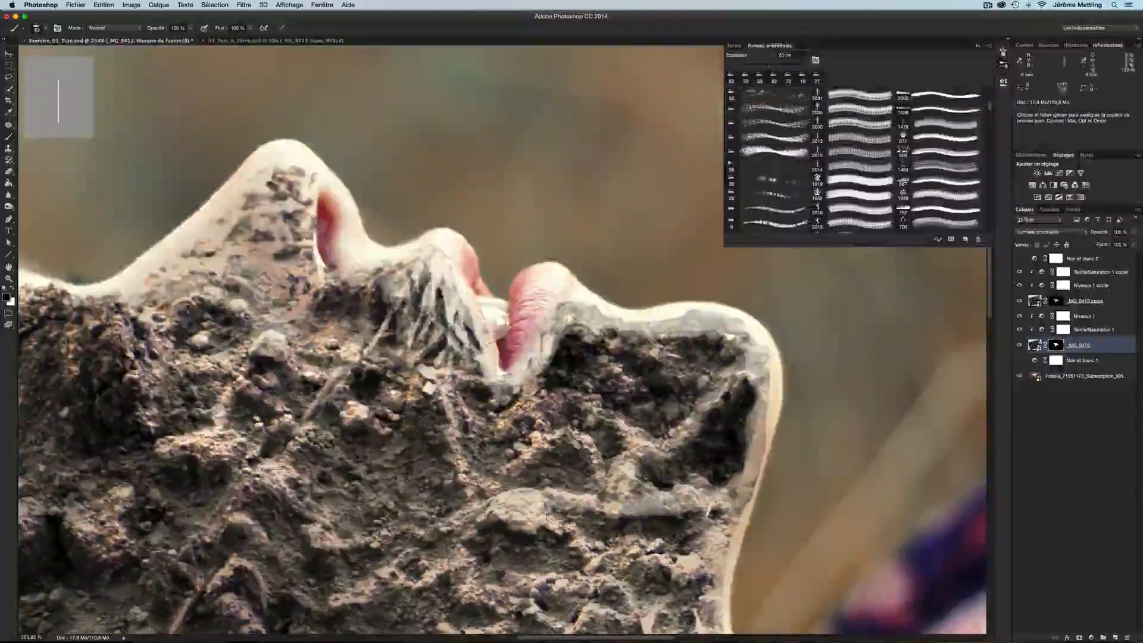
left_click_drag(517, 386, 508, 406)
mouse_move(545, 321)
left_mouse_down()
mouse_move(762, 452)
mouse_move(739, 504)
left_mouse_up()
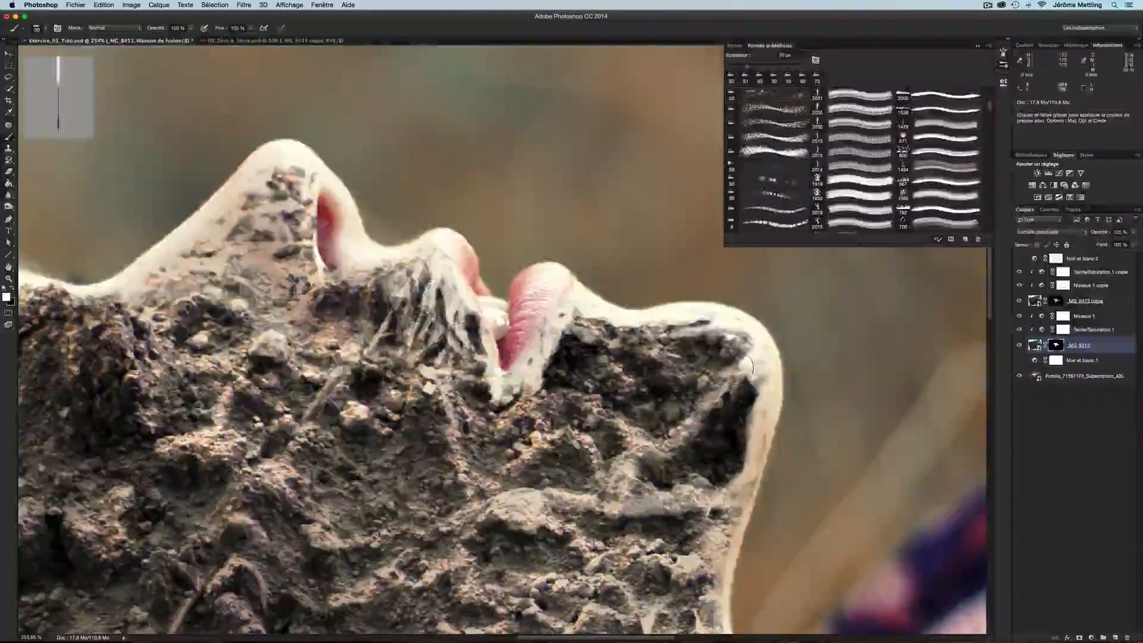
Continue masking along the chin and jaw line down toward the neck, swapping colors as needed
mouse_move(748, 366)
left_mouse_down()
mouse_move(735, 378)
mouse_move(756, 378)
mouse_move(751, 360)
left_mouse_up()
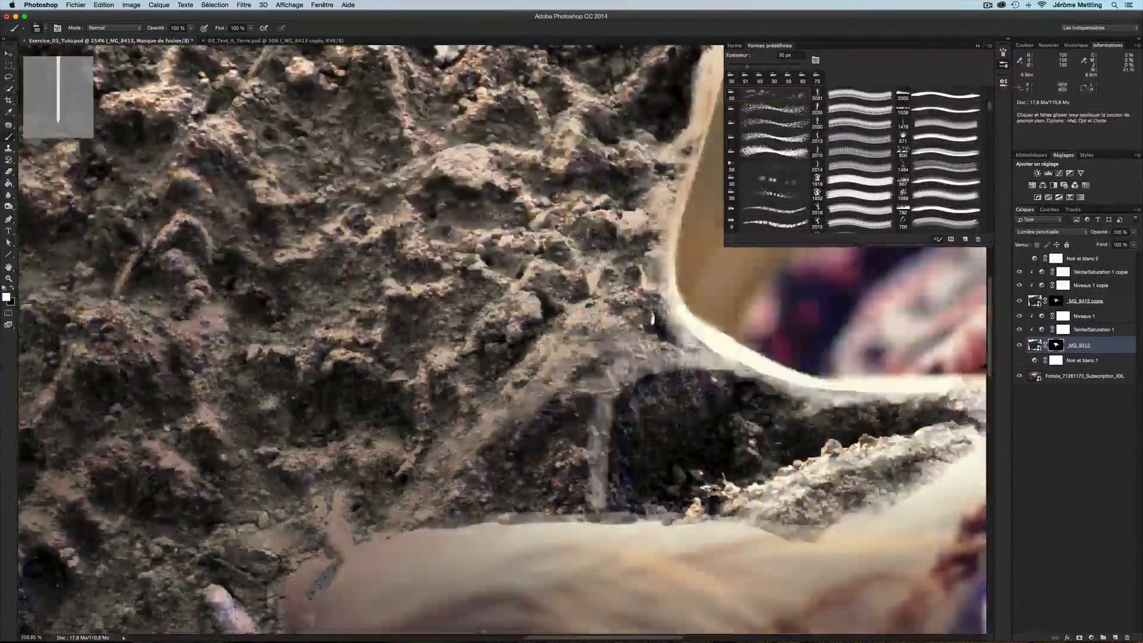
mouse_move(661, 236)
left_mouse_down()
mouse_move(663, 287)
mouse_move(672, 247)
mouse_move(599, 417)
mouse_move(571, 369)
left_mouse_up()
key("x")
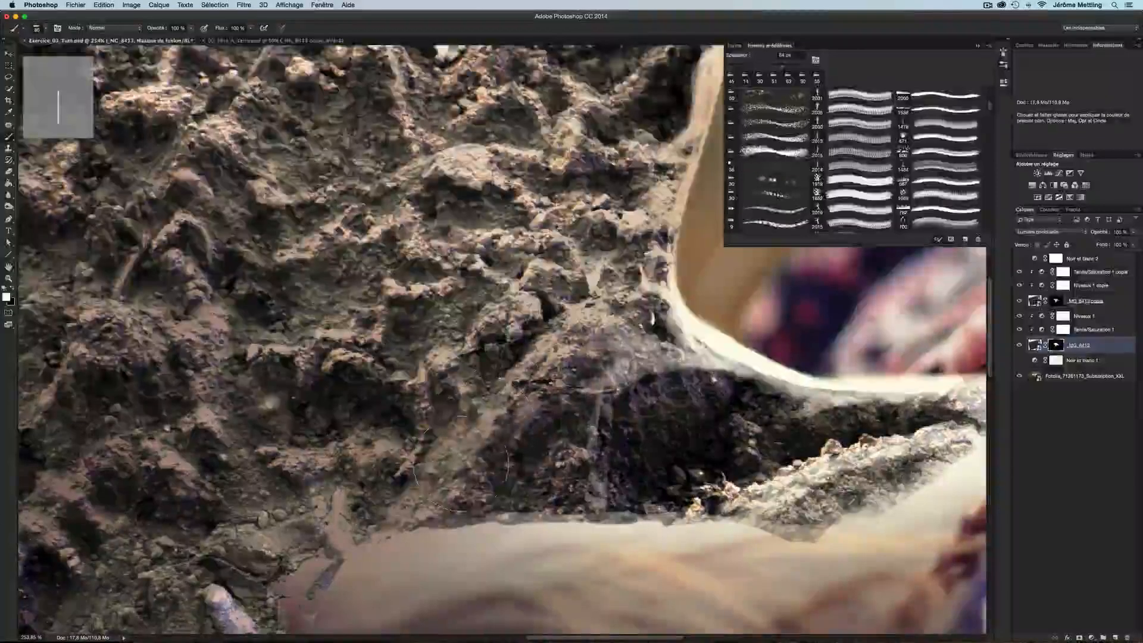
mouse_move(462, 464)
left_mouse_down()
mouse_move(506, 422)
mouse_move(497, 447)
mouse_move(665, 354)
mouse_move(632, 348)
mouse_move(715, 399)
mouse_move(684, 364)
mouse_move(823, 406)
mouse_move(733, 372)
left_mouse_up()
mouse_move(971, 396)
left_mouse_down()
mouse_move(572, 338)
mouse_move(655, 338)
mouse_move(672, 368)
mouse_move(640, 359)
left_mouse_up()
key("x")
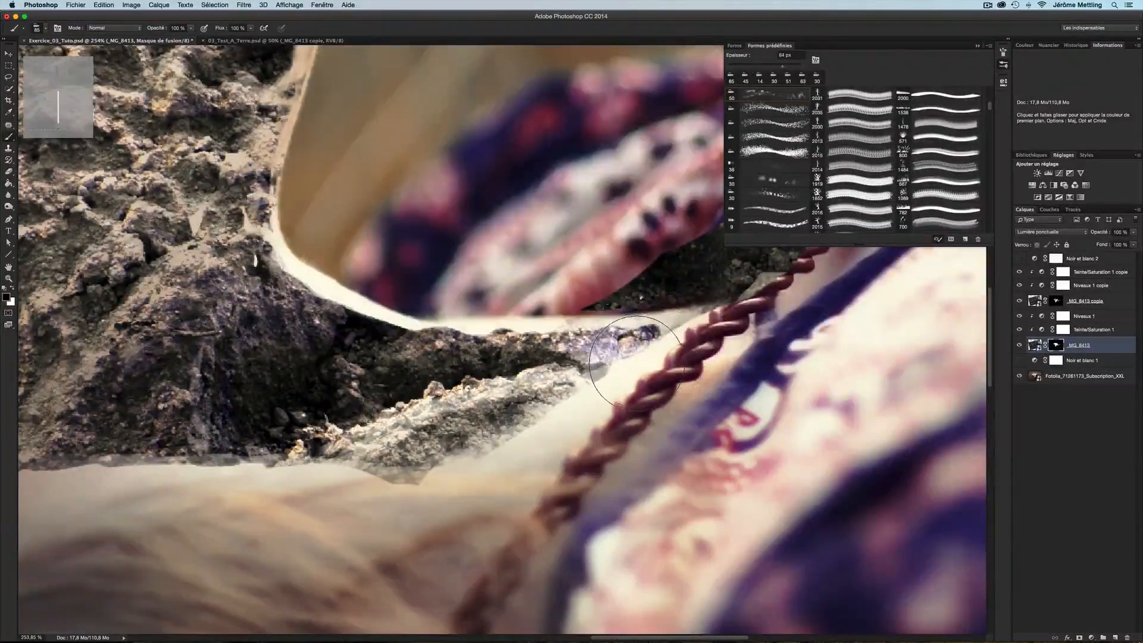
mouse_move(685, 313)
left_mouse_down()
mouse_move(721, 312)
mouse_move(647, 356)
mouse_move(540, 353)
left_mouse_up()
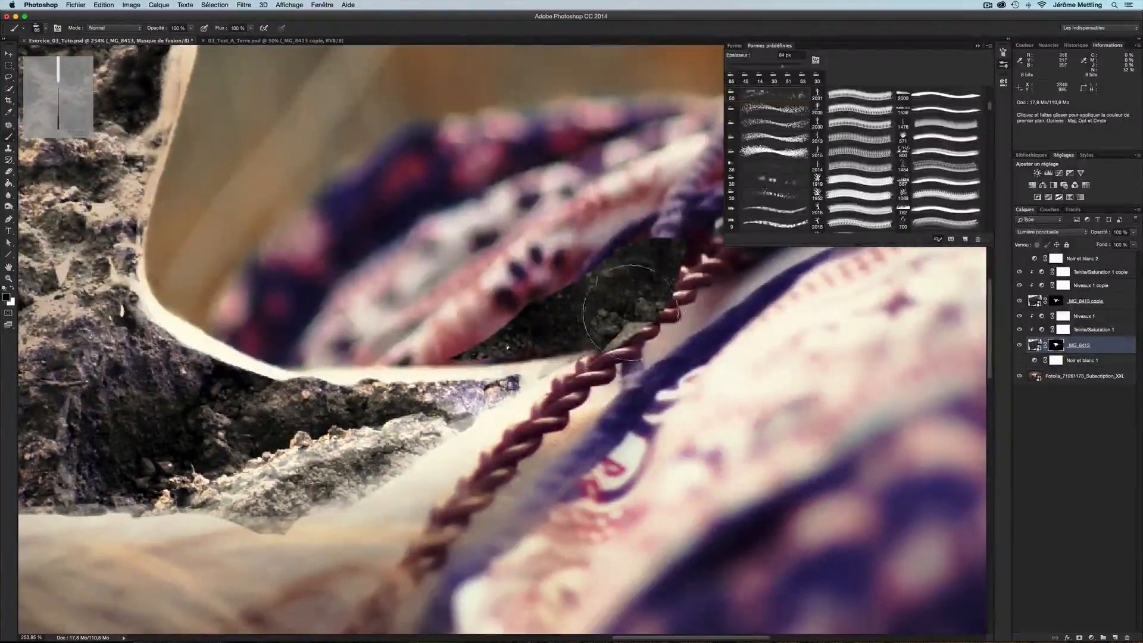
Compare with the portrait layer hidden, then paint the copied and original soil masks along the neck edge
left_click(1020, 377)
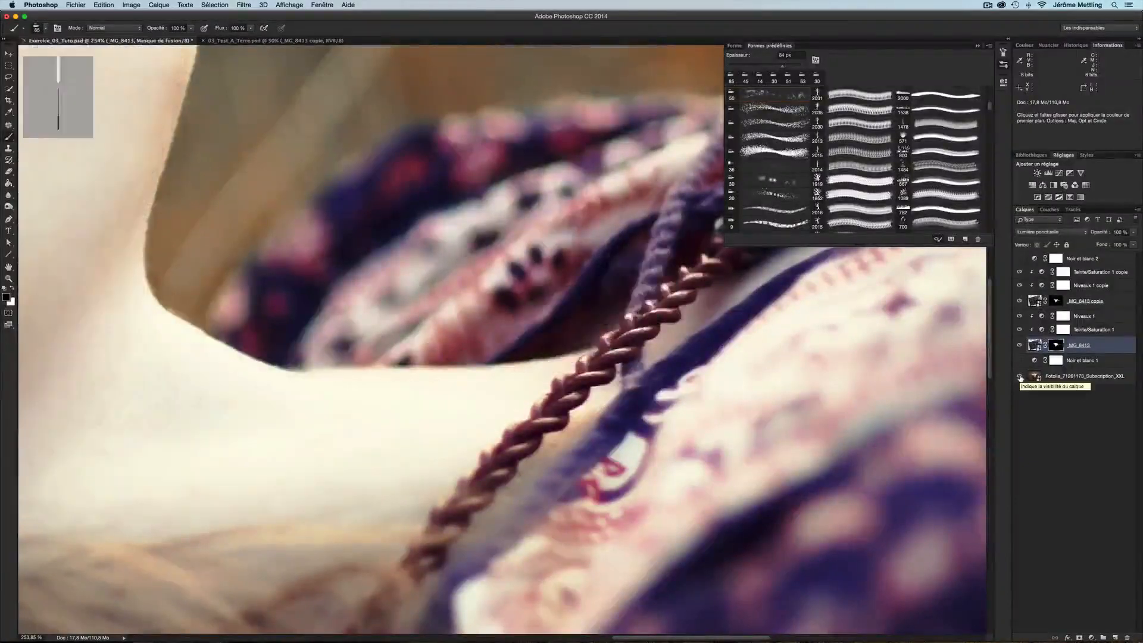
left_click(1020, 377)
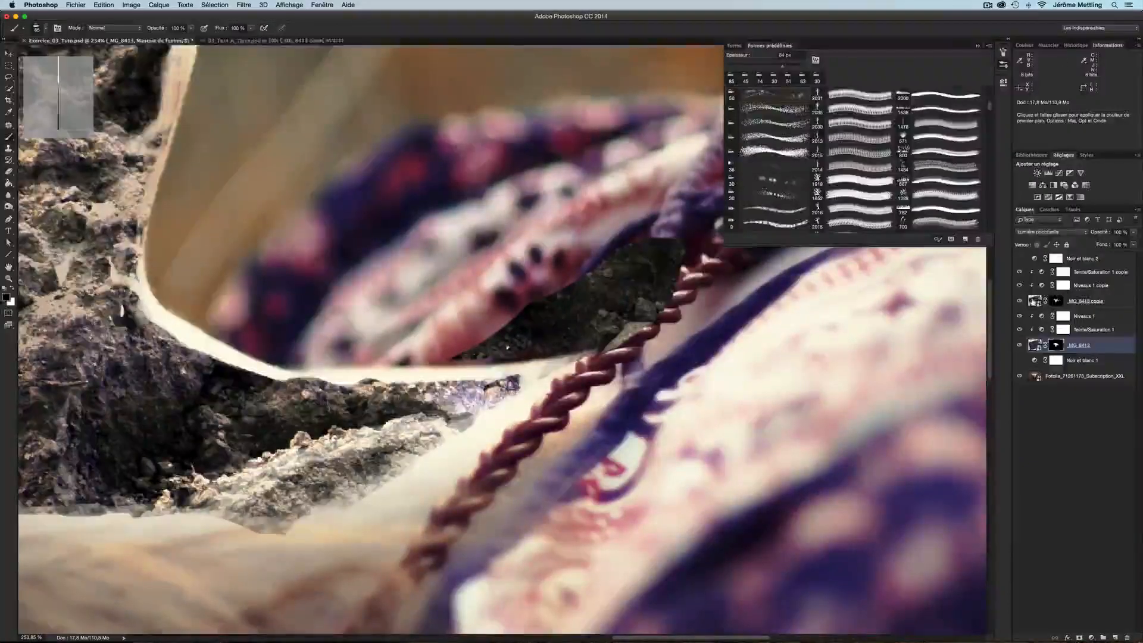
left_click(1034, 302)
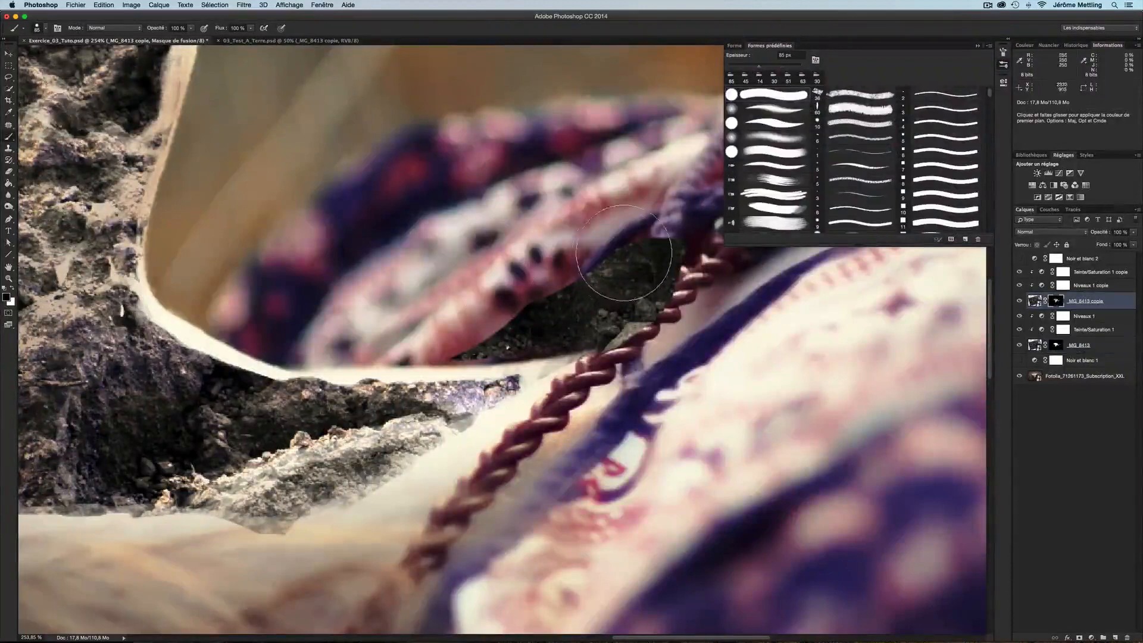
mouse_move(611, 250)
left_mouse_down()
mouse_move(633, 256)
mouse_move(613, 275)
mouse_move(494, 322)
mouse_move(608, 313)
mouse_move(690, 230)
left_mouse_up()
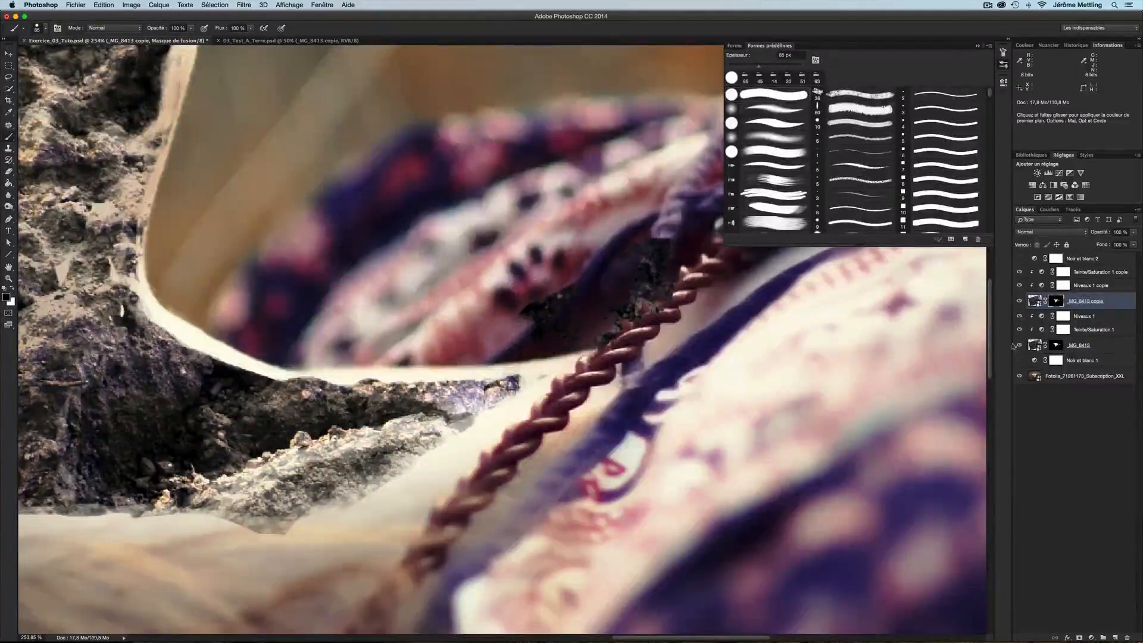
left_click(1056, 345)
mouse_move(619, 285)
left_mouse_down()
mouse_move(524, 296)
mouse_move(563, 287)
mouse_move(652, 227)
mouse_move(768, 213)
mouse_move(735, 283)
mouse_move(638, 307)
mouse_move(453, 319)
left_mouse_up()
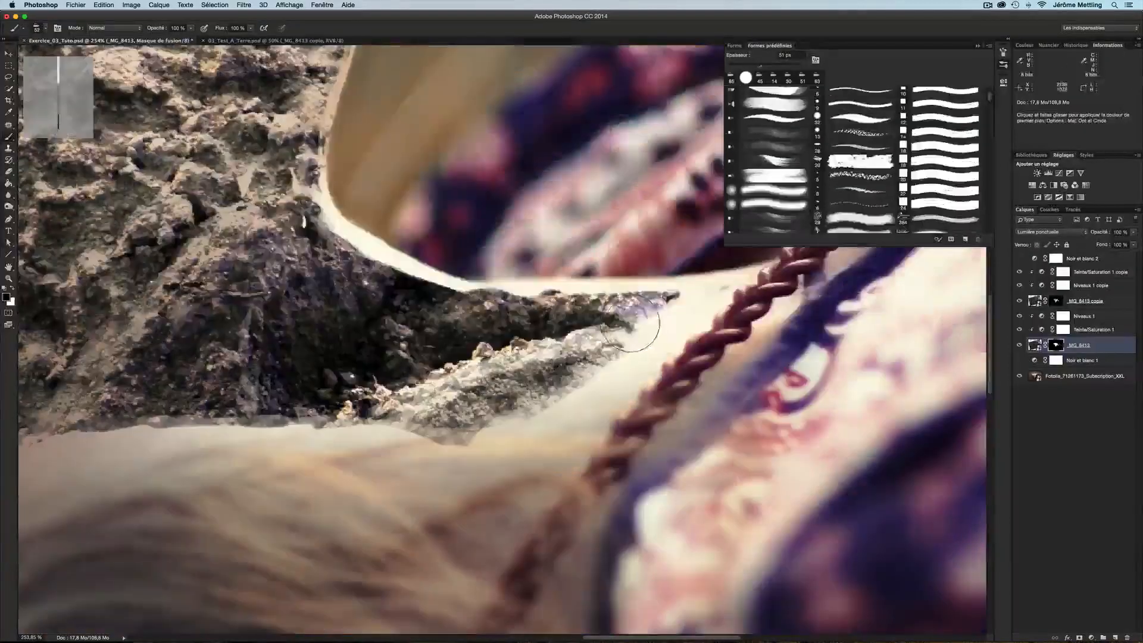
mouse_move(630, 326)
left_mouse_down()
mouse_move(617, 304)
mouse_move(563, 292)
left_mouse_up()
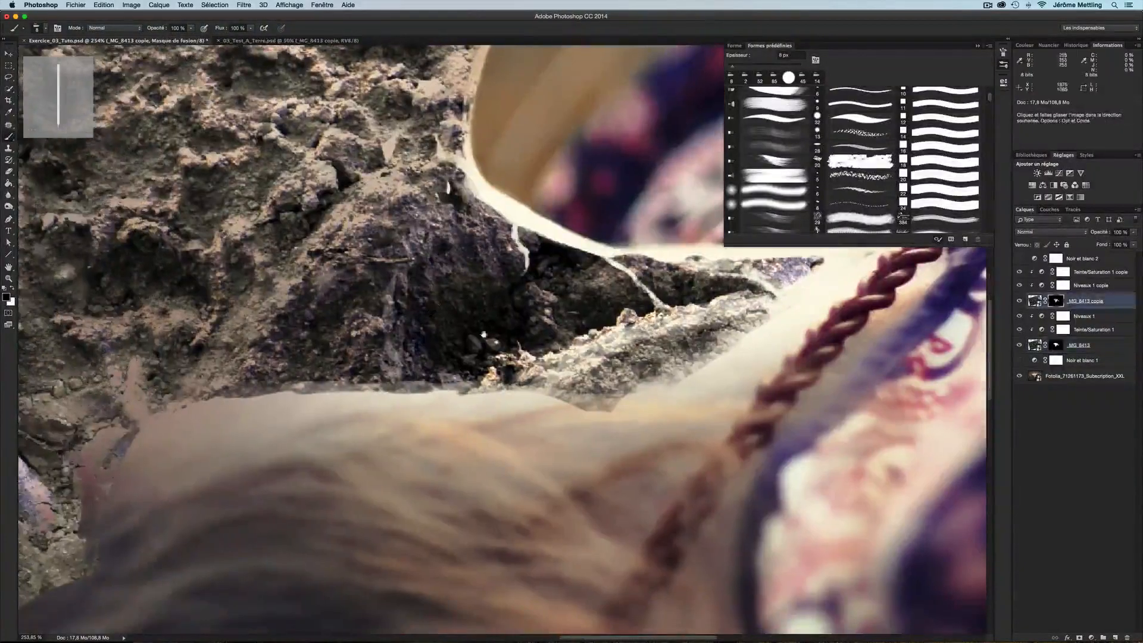
Fit the image on screen and adjust the input level sliders of the Niveaux 1 adjustment layer
key("super+0")
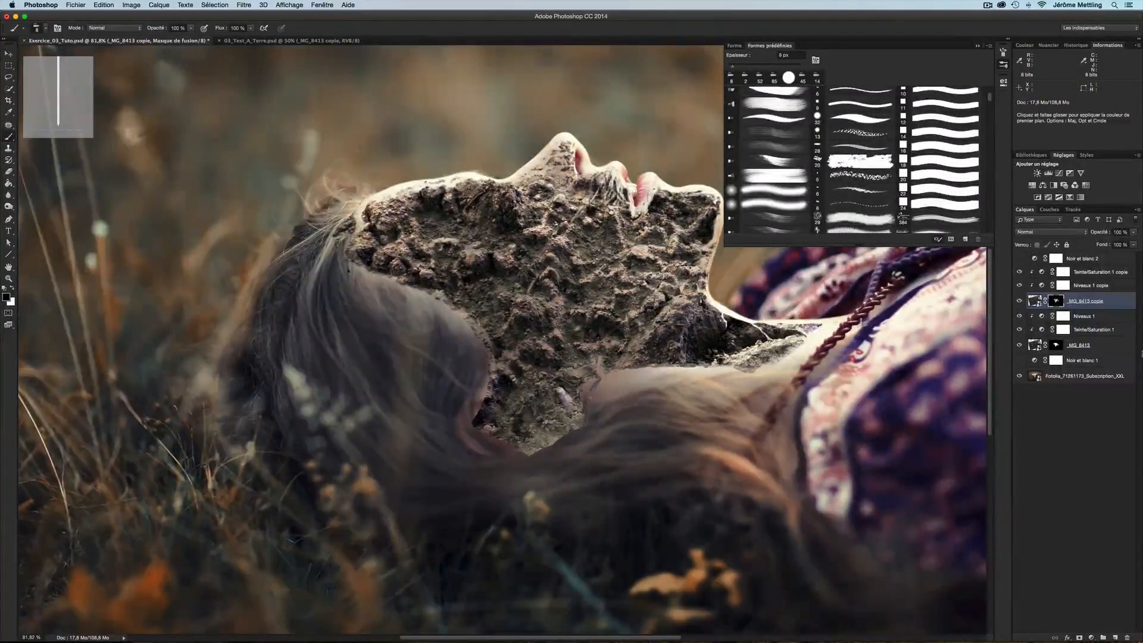
left_click(1042, 317)
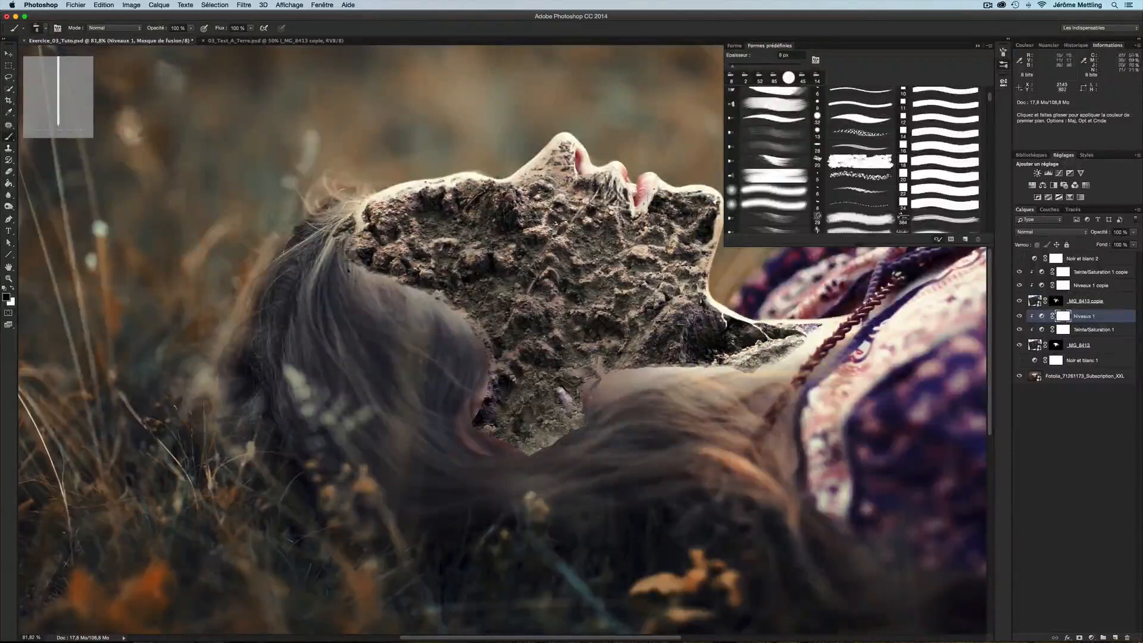
double_click(1042, 316)
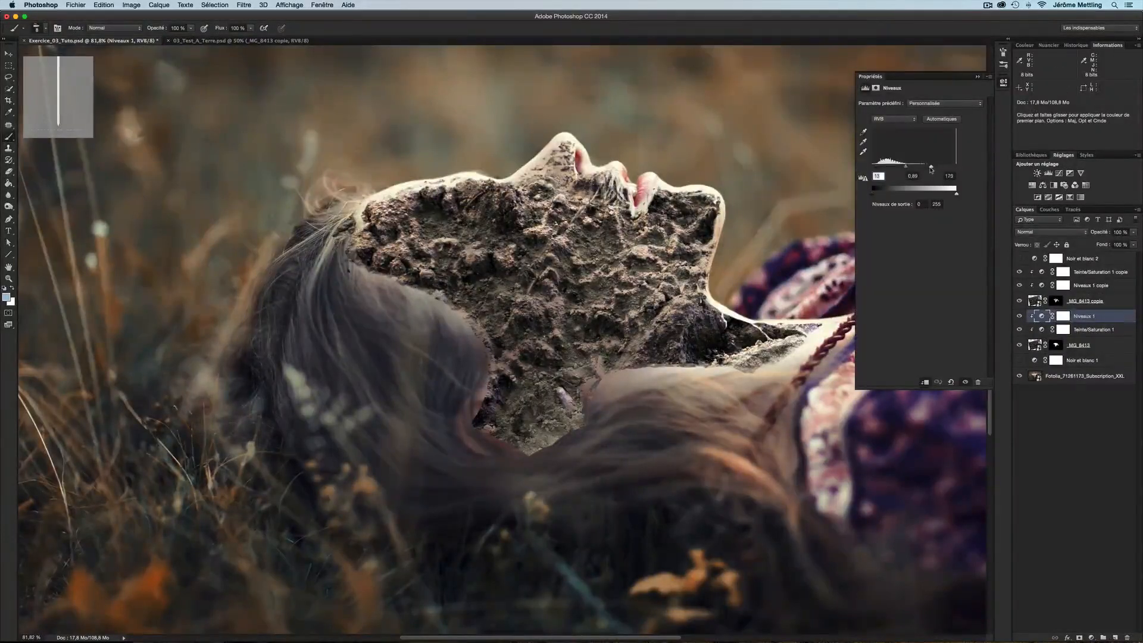
left_click_drag(931, 169, 917, 169)
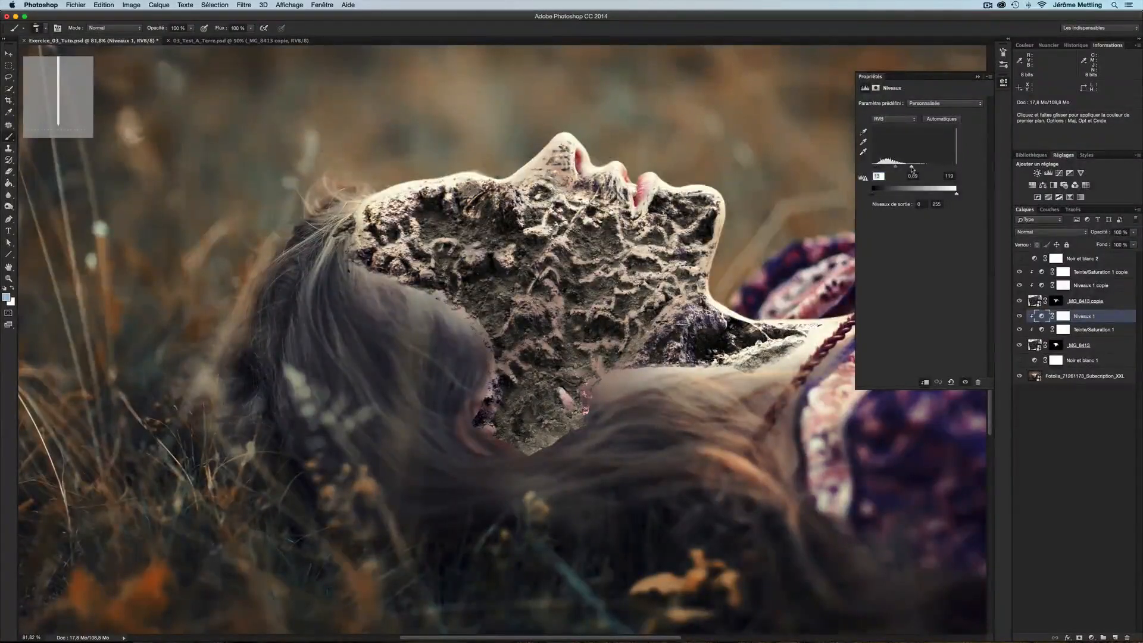
left_click_drag(912, 169, 933, 167)
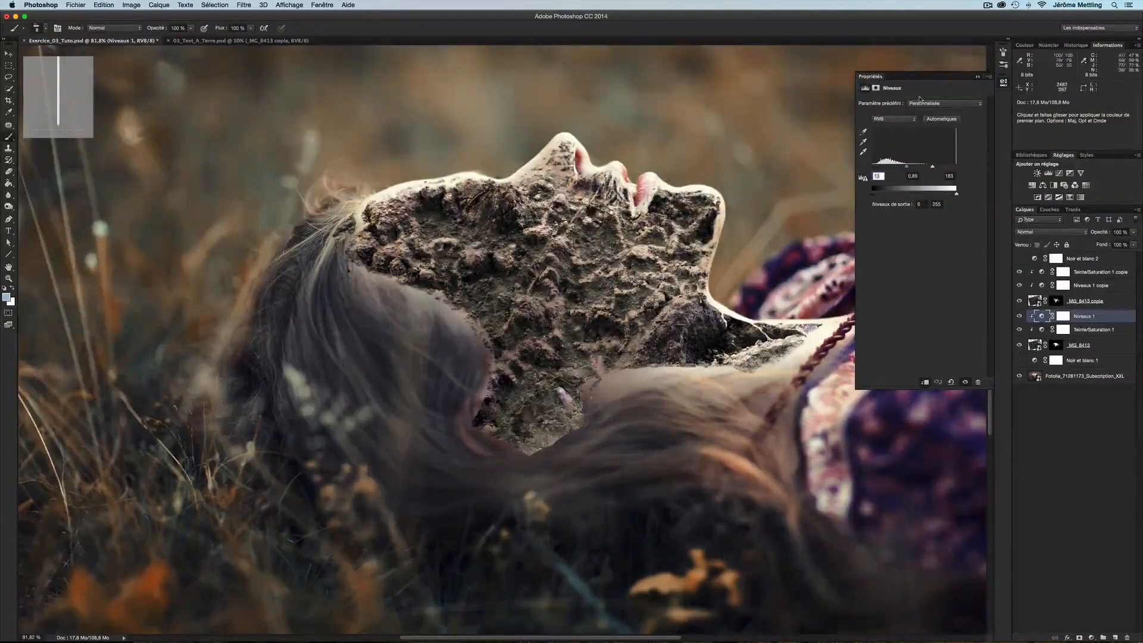
left_click(892, 119)
left_click(893, 132)
left_click(894, 121)
left_click(883, 112)
left_click_drag(947, 169, 927, 169)
left_click_drag(940, 168, 944, 168)
Select the original soil layer's mask, pick a soft round brush and paint over the ear and cheek area
left_click(1057, 345)
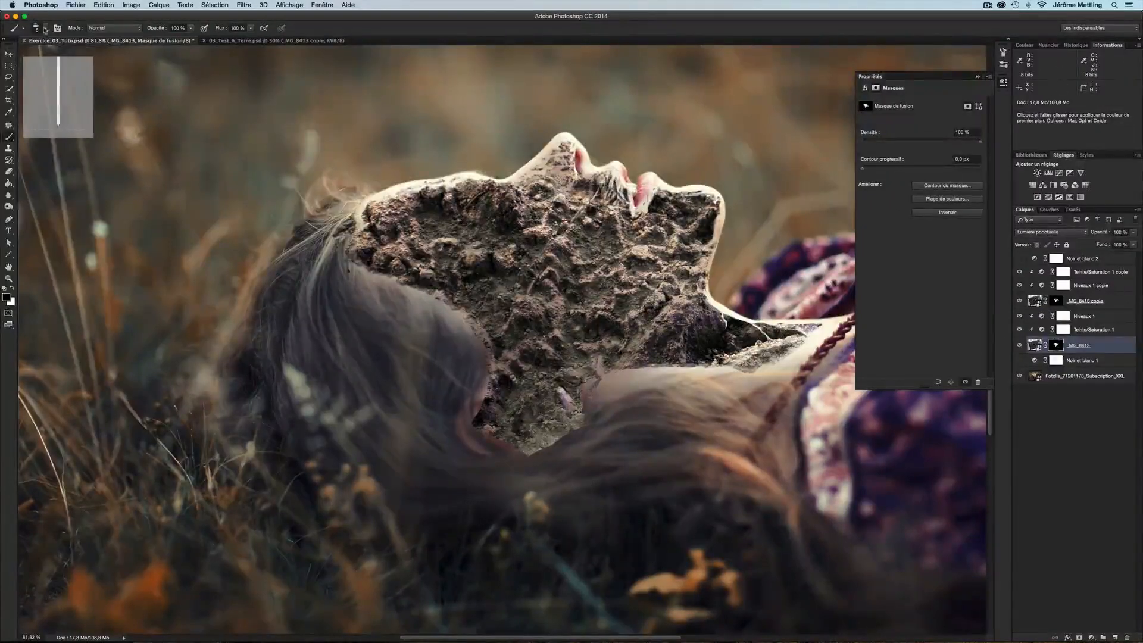
left_click(45, 28)
left_click(22, 115)
left_click_drag(459, 323, 474, 324)
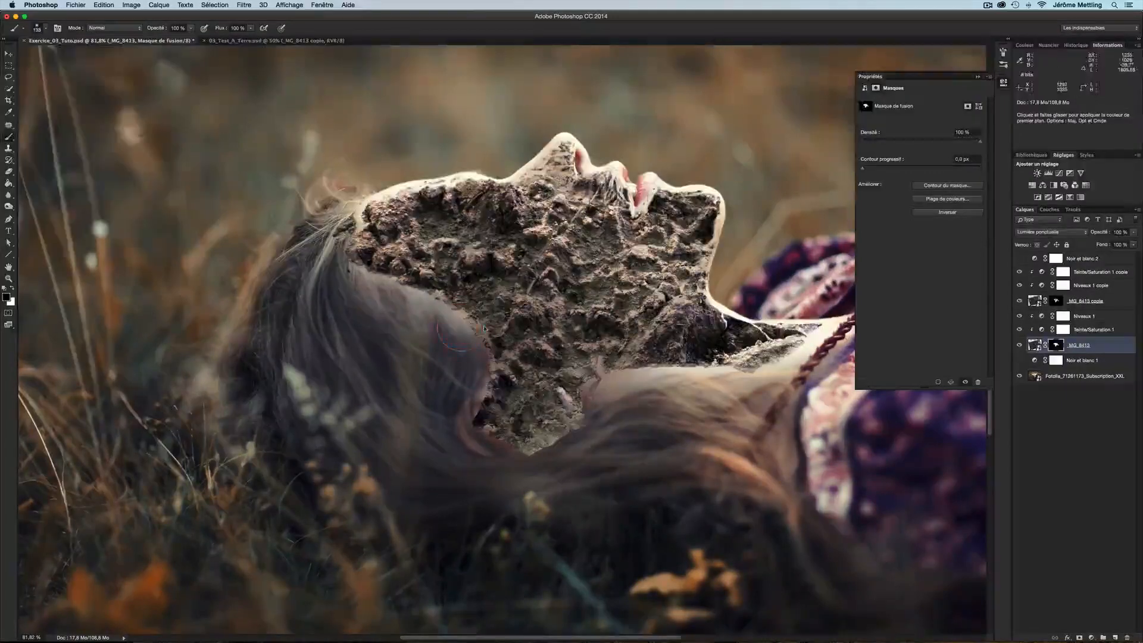
mouse_move(484, 414)
left_mouse_down()
mouse_move(524, 375)
mouse_move(494, 363)
mouse_move(512, 357)
mouse_move(575, 379)
left_mouse_up()
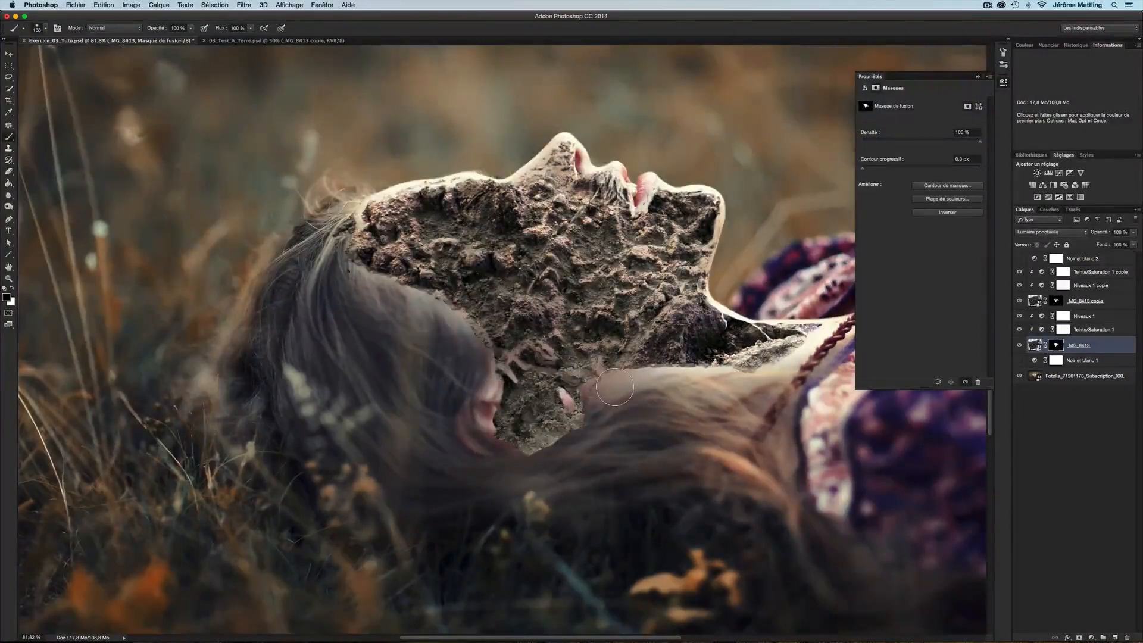
Paint on the copied soil layer's mask to reveal the ear beneath the soil
left_click(1056, 300)
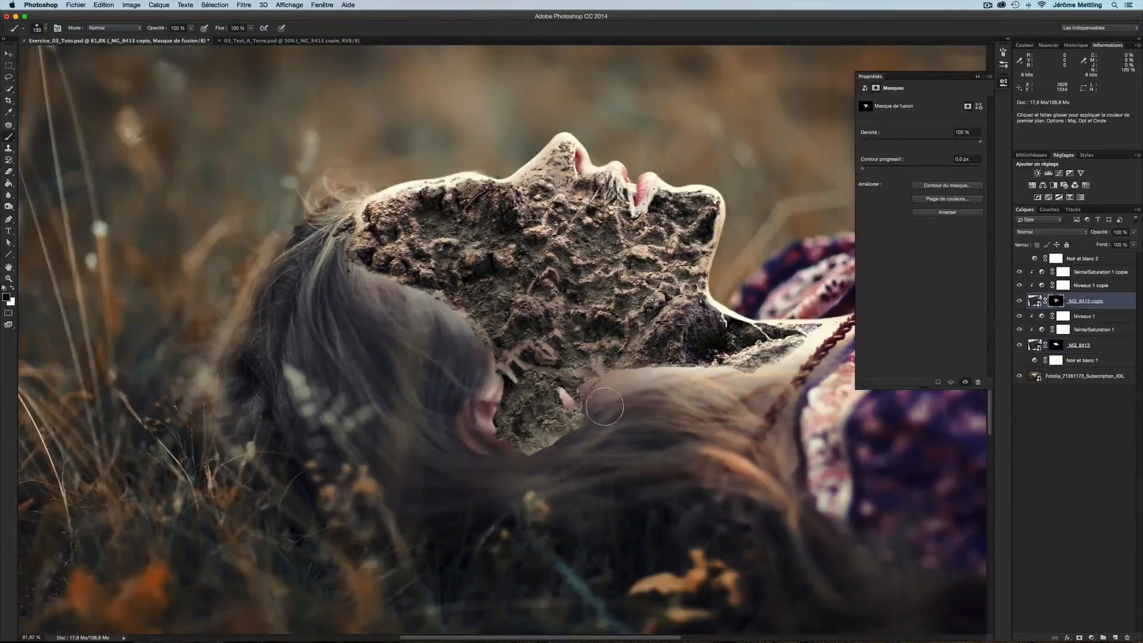
mouse_move(604, 411)
left_mouse_down()
mouse_move(478, 413)
mouse_move(568, 417)
mouse_move(581, 393)
mouse_move(489, 362)
mouse_move(576, 377)
mouse_move(524, 399)
mouse_move(569, 429)
mouse_move(524, 423)
left_mouse_up()
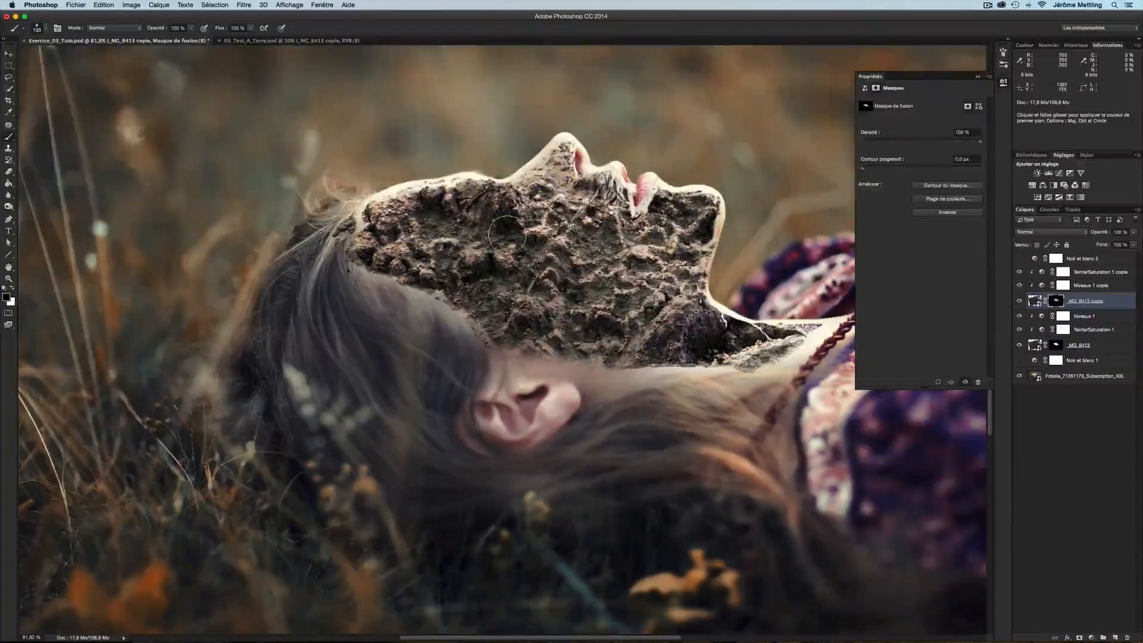
left_click_drag(764, 382, 742, 382)
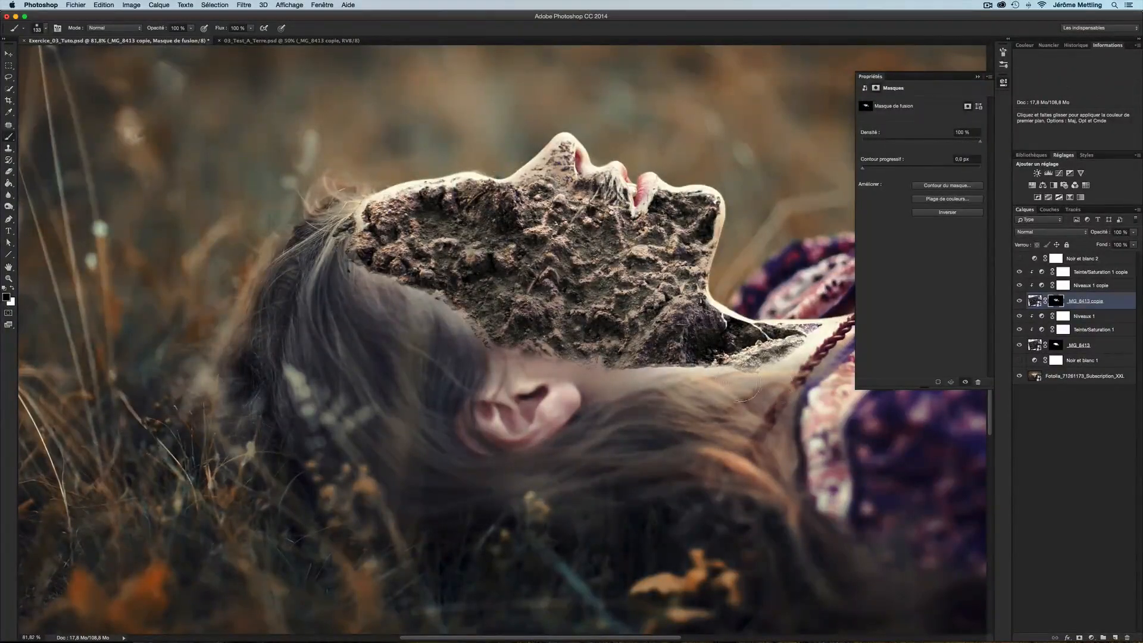
Paint the original soil layer's mask along the lower jaw and neck edge, zooming in near the ear
left_click(1056, 346)
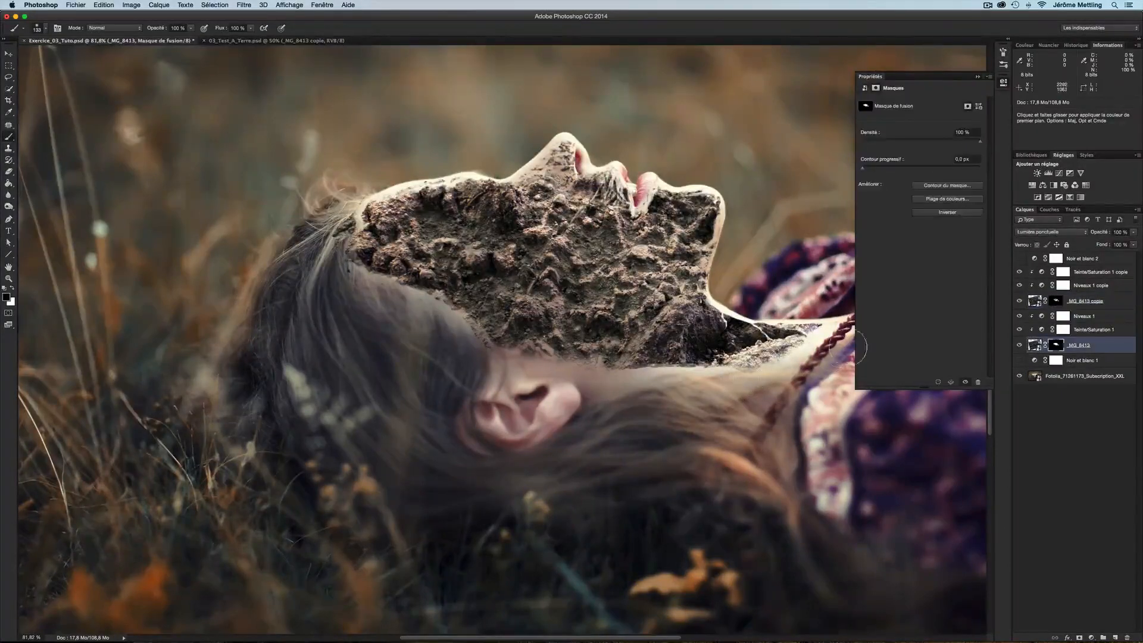
left_click_drag(810, 370, 738, 388)
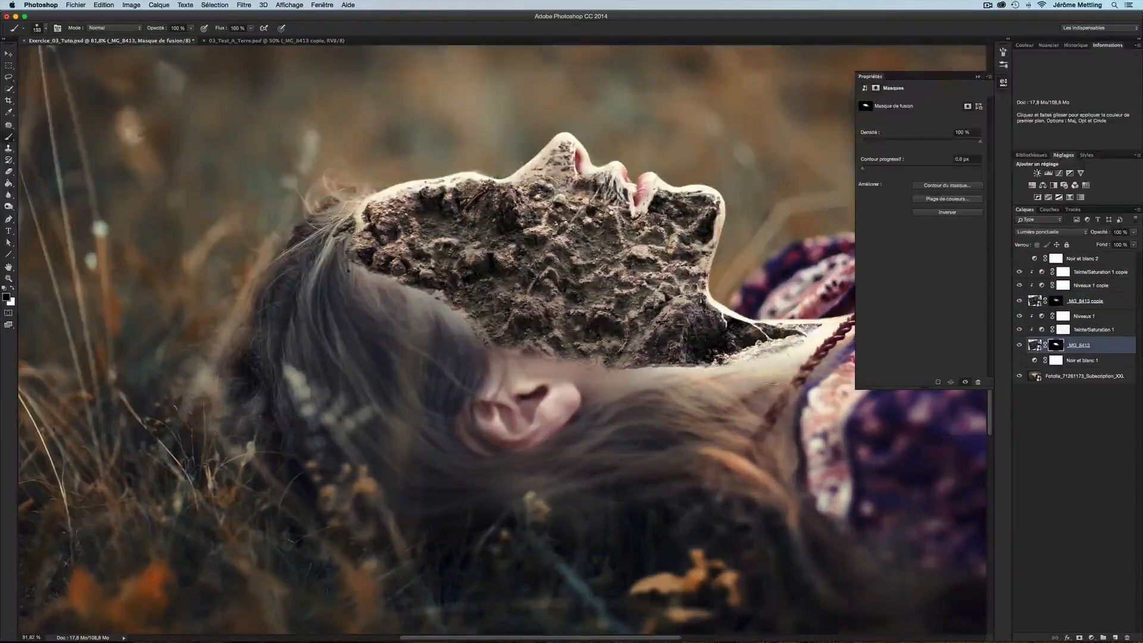
left_click_drag(790, 356, 760, 356)
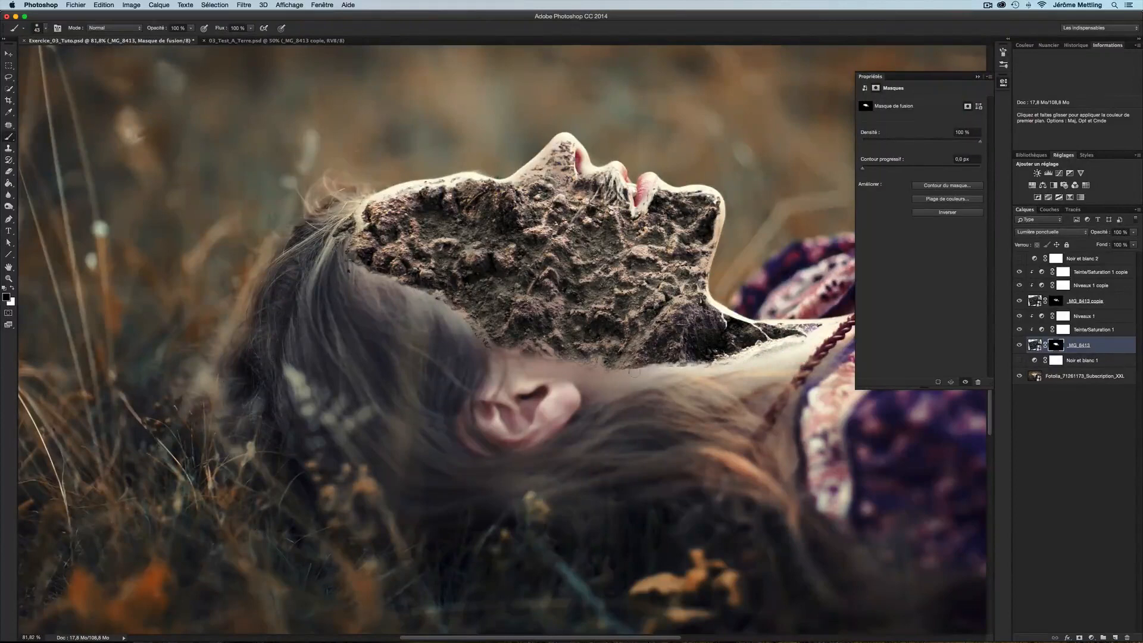
left_click_drag(635, 372, 638, 370)
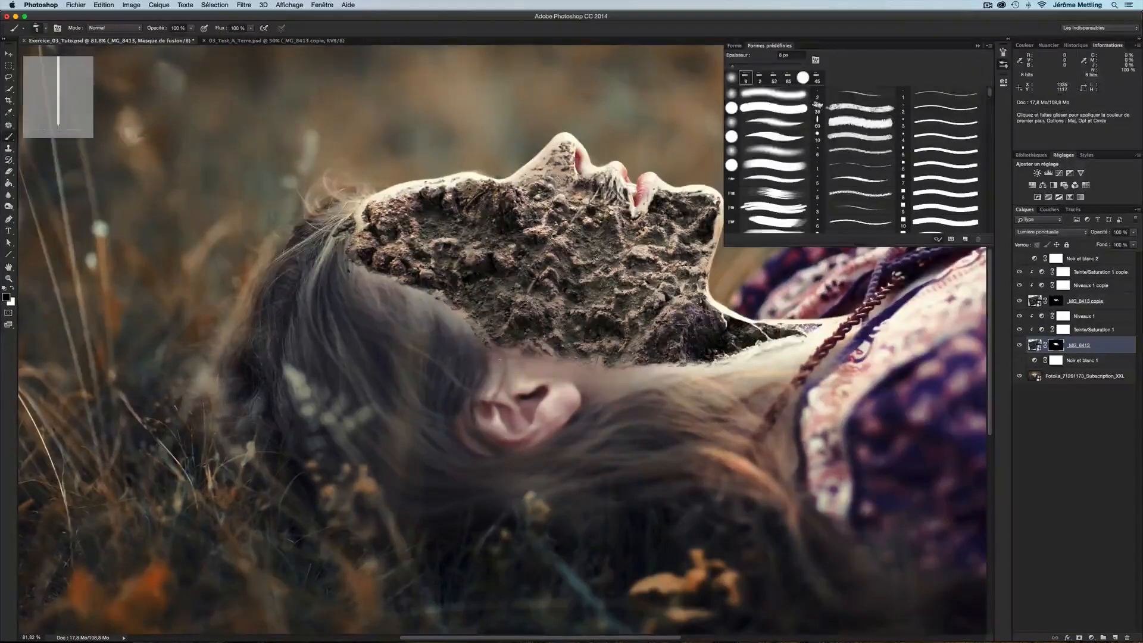
left_click_drag(500, 360, 515, 360)
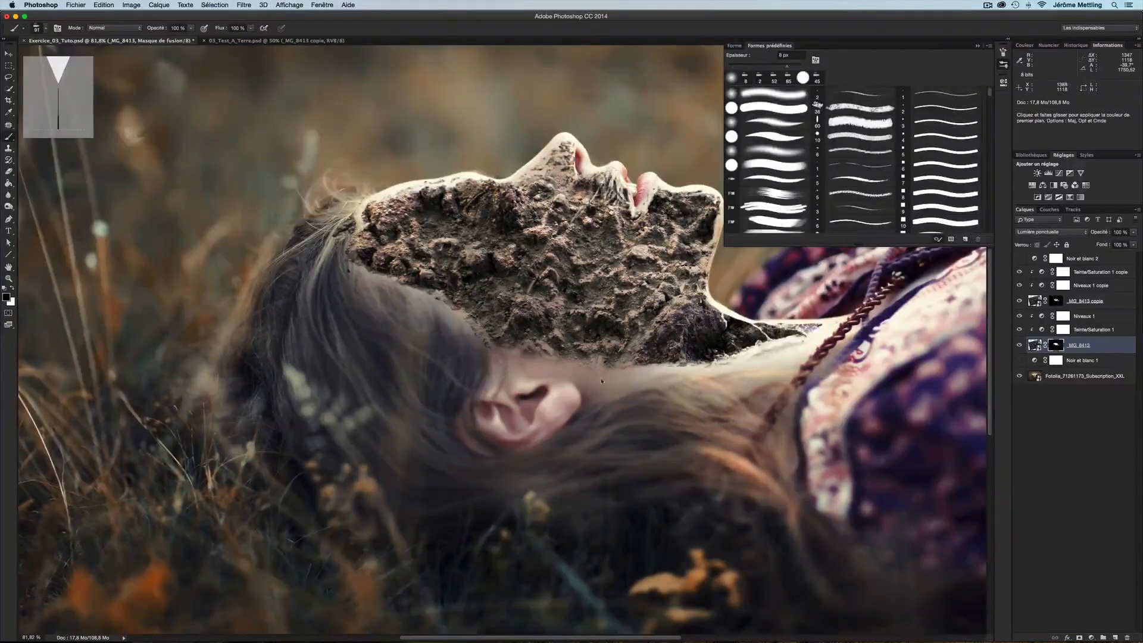
scroll(549, 368, "up", 5)
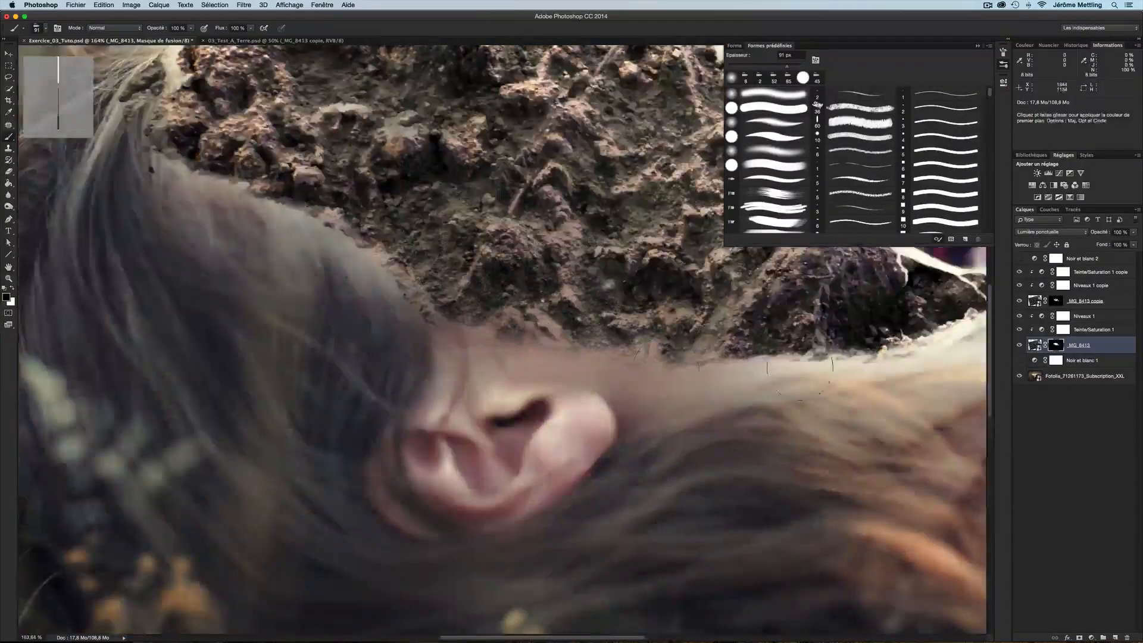
Paint the original soil layer's mask around the ear with swapped colours to refine where skin and soil meet
left_click_drag(667, 366, 626, 372)
key("x")
left_click(637, 370)
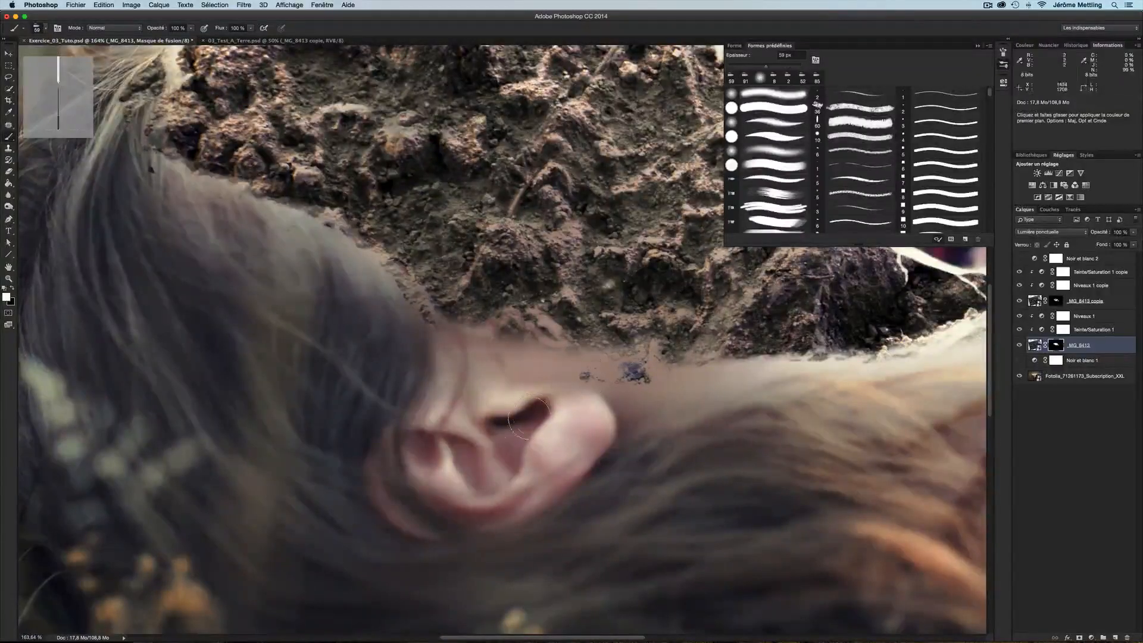
mouse_move(524, 423)
left_mouse_down()
mouse_move(505, 443)
mouse_move(521, 463)
mouse_move(517, 445)
mouse_move(547, 416)
mouse_move(592, 436)
mouse_move(555, 470)
left_mouse_up()
left_click_drag(614, 410, 490, 478)
mouse_move(459, 417)
left_mouse_down()
mouse_move(471, 381)
mouse_move(554, 342)
mouse_move(545, 363)
mouse_move(524, 357)
mouse_move(518, 375)
mouse_move(643, 352)
left_mouse_up()
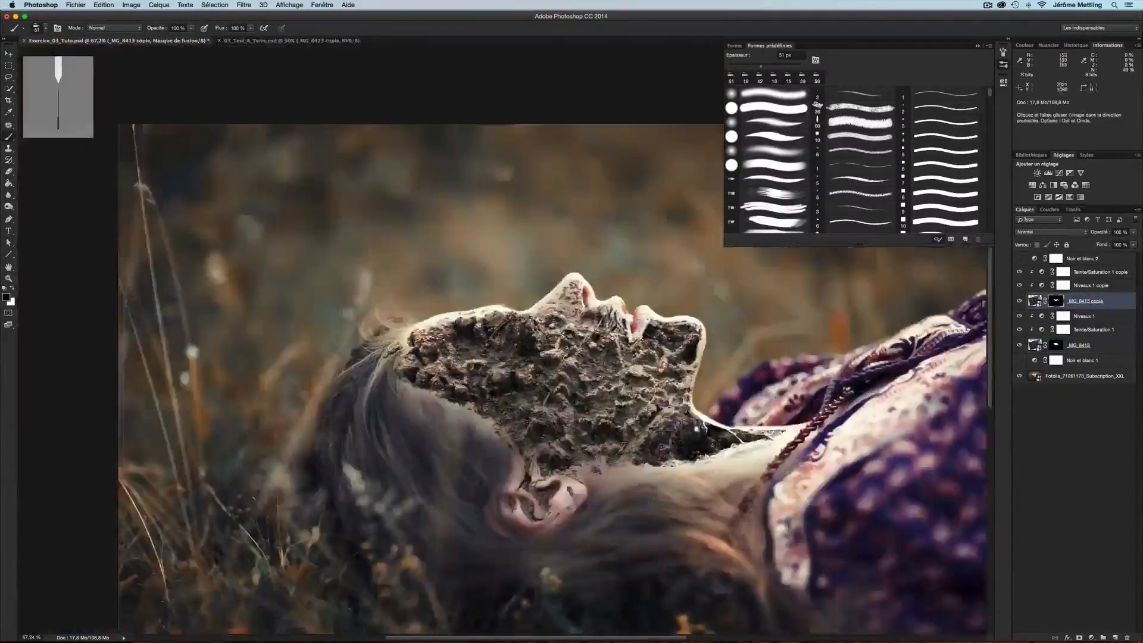
mouse_move(681, 419)
left_mouse_down()
mouse_move(575, 317)
mouse_move(551, 341)
left_mouse_up()
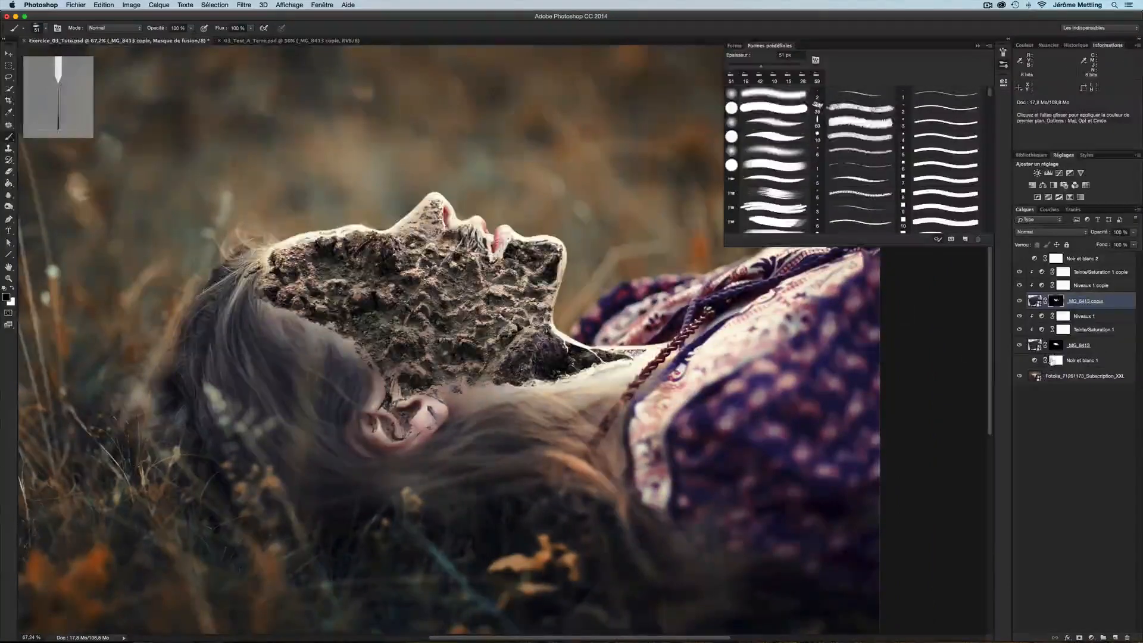
left_click(1055, 347)
left_click_drag(559, 278, 545, 277)
Zoom in and out over the ear and neck to examine the edges of both soil layer masks
scroll(510, 261, "up", 5)
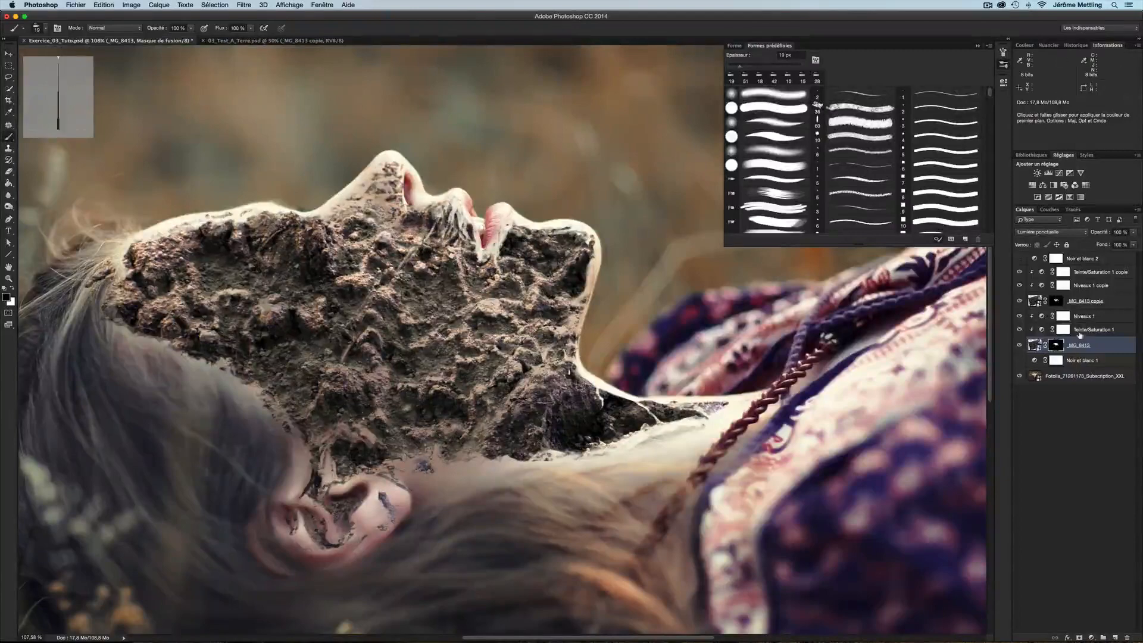
left_click(1056, 300)
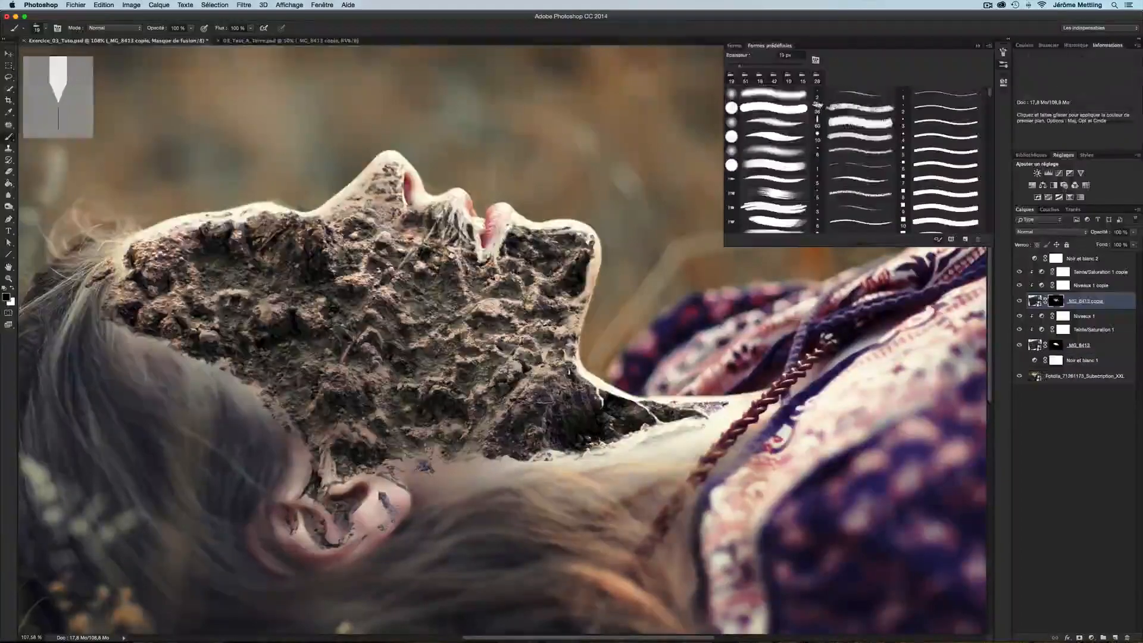
left_click_drag(411, 355, 480, 328)
key("z")
right_click(479, 328)
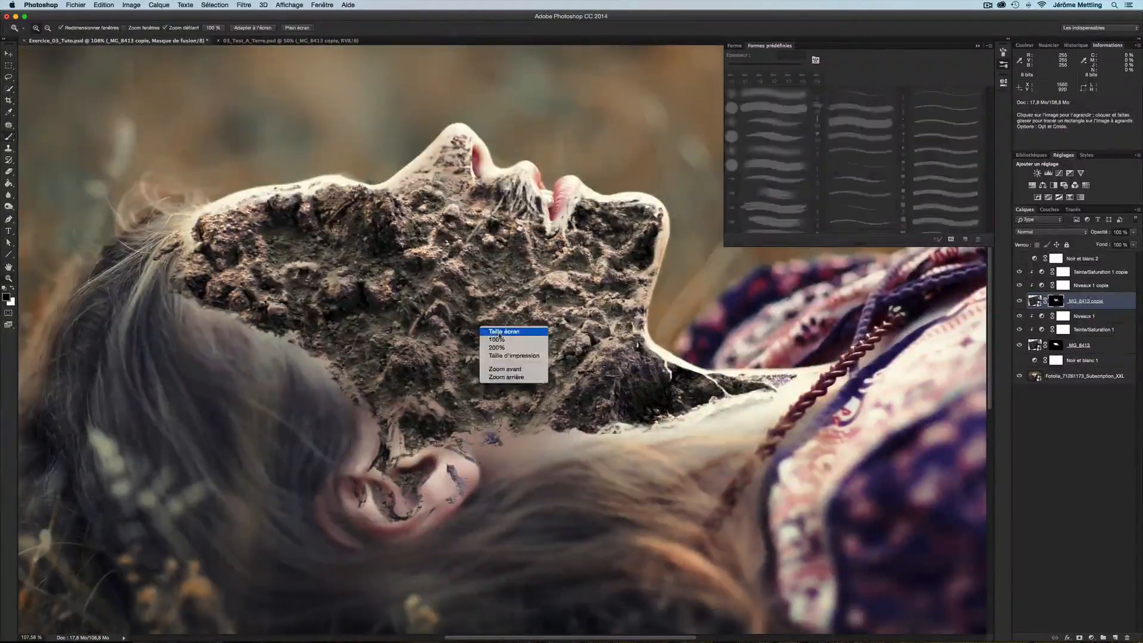
left_click(506, 353)
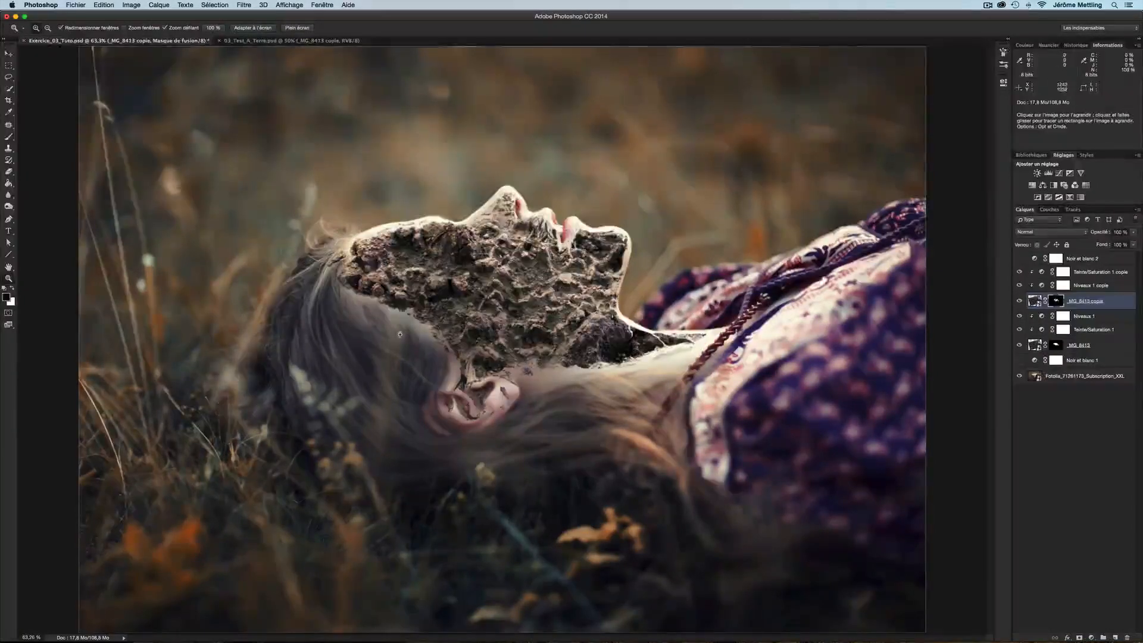
left_click(441, 365)
left_click(434, 342)
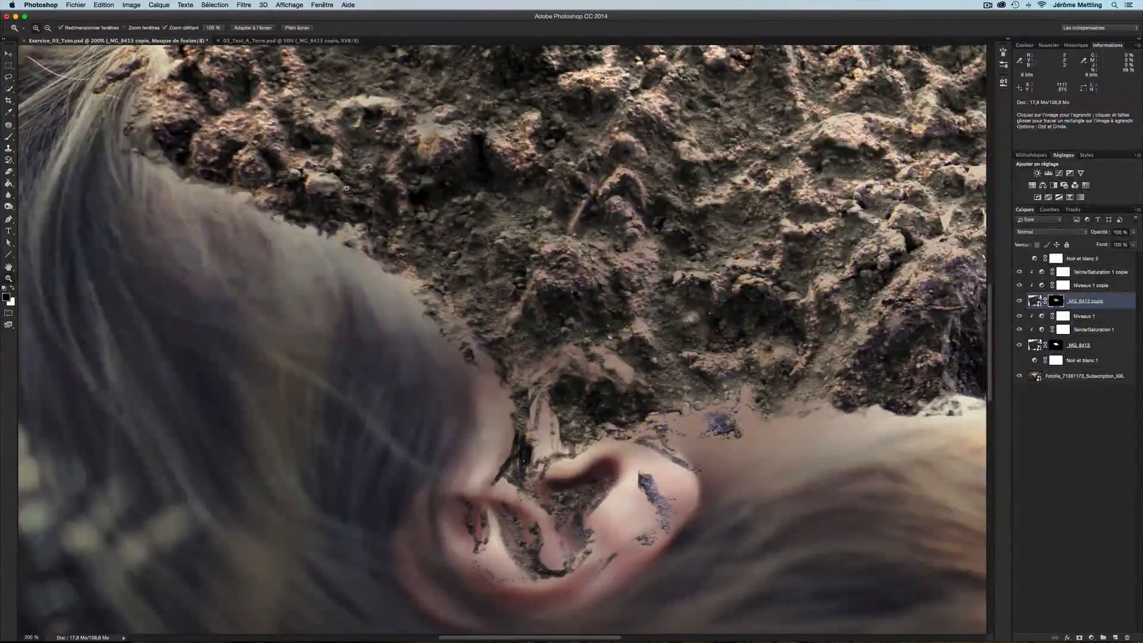
left_click(493, 385, "alt")
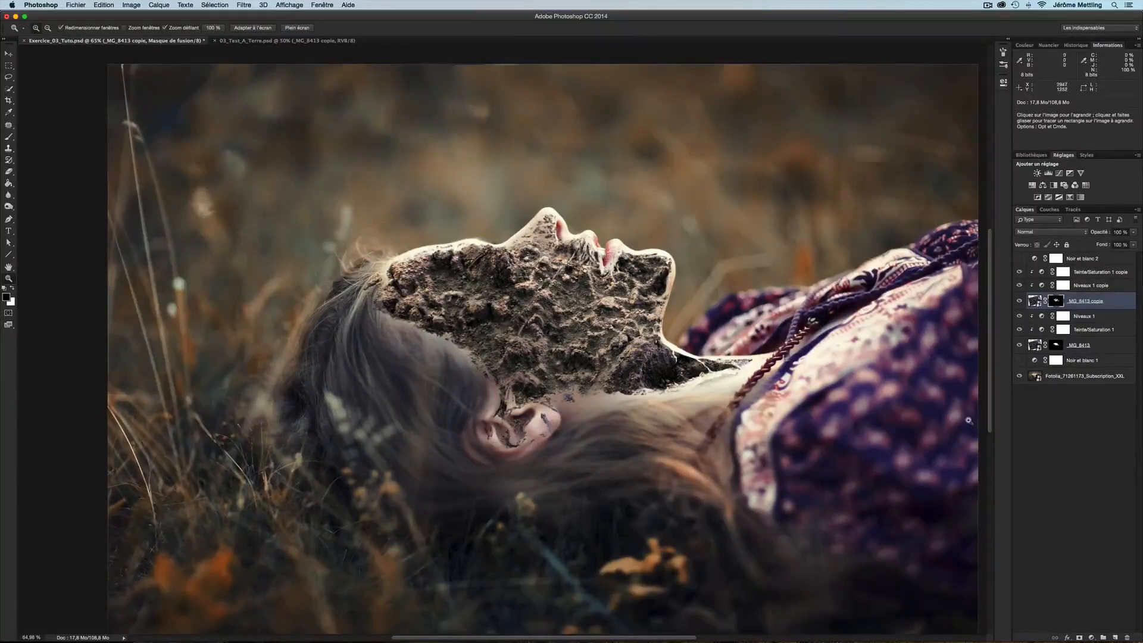
Paint the soil masks along the neck edge below the jaw at 200% zoom with the brush
left_click(1061, 346)
left_click(712, 368)
left_click(712, 368)
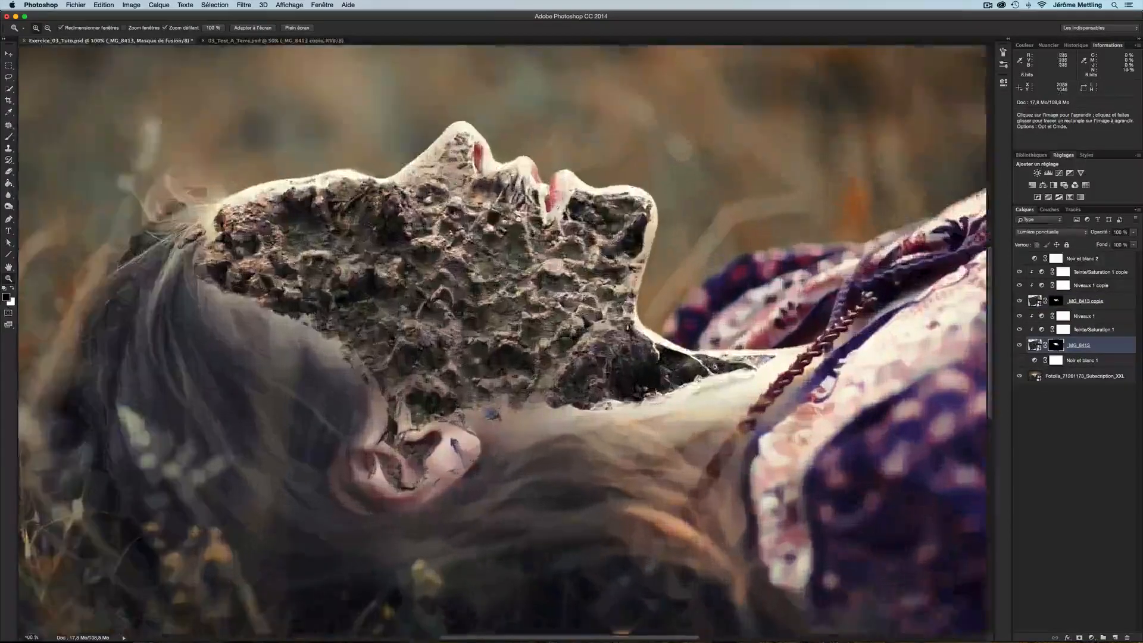
left_click(713, 368)
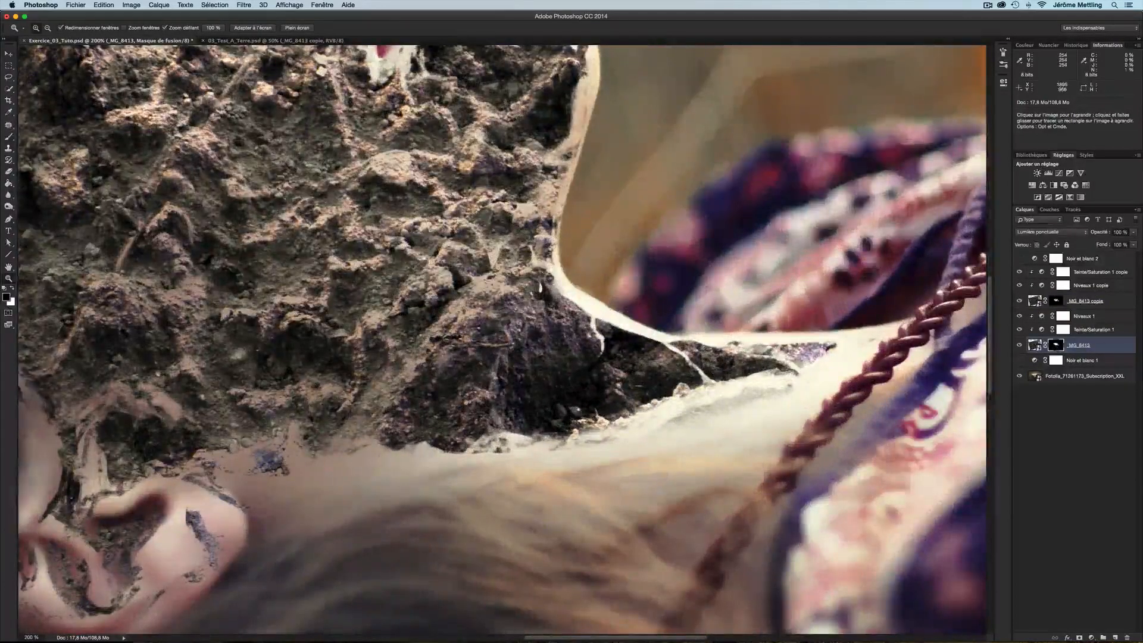
key("b")
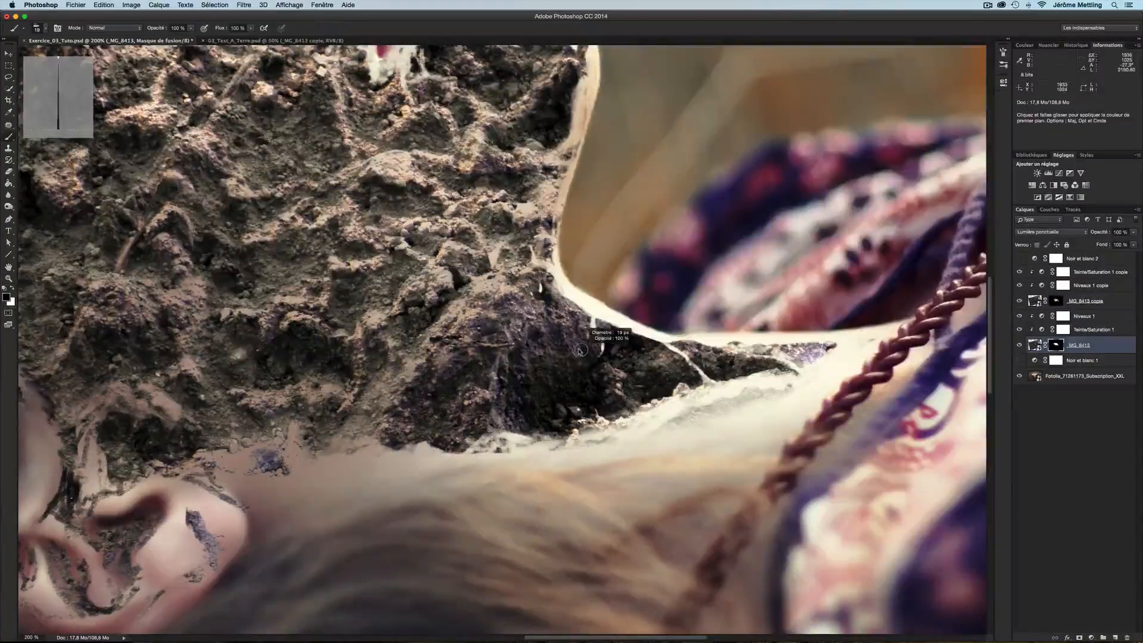
mouse_move(580, 350)
left_mouse_down()
mouse_move(562, 290)
mouse_move(574, 343)
left_mouse_up()
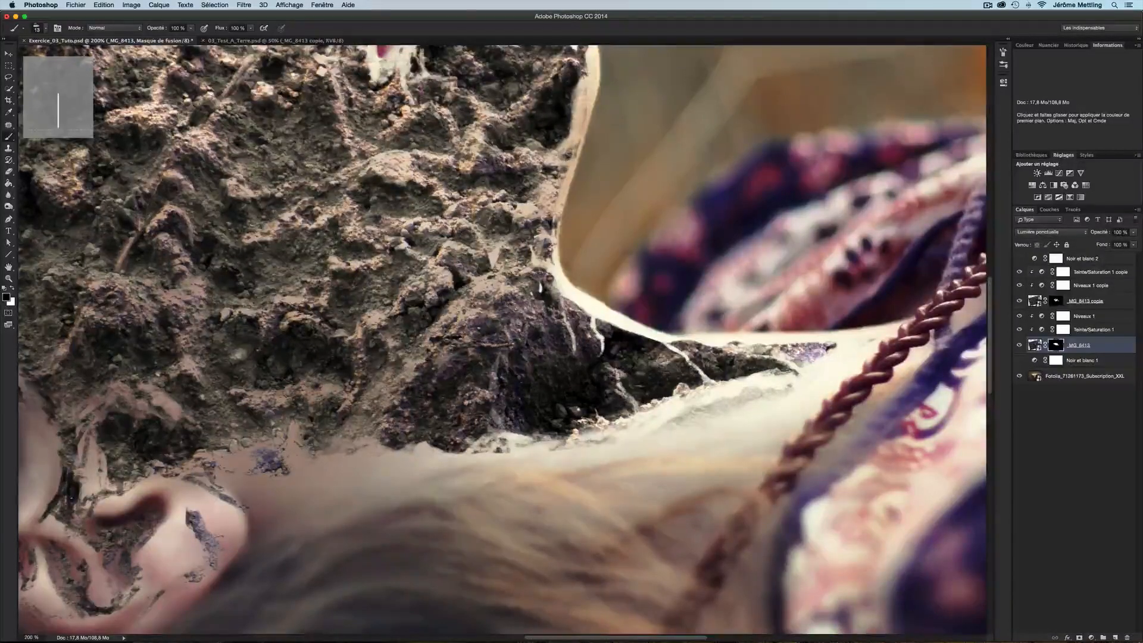
left_click(683, 356, "super")
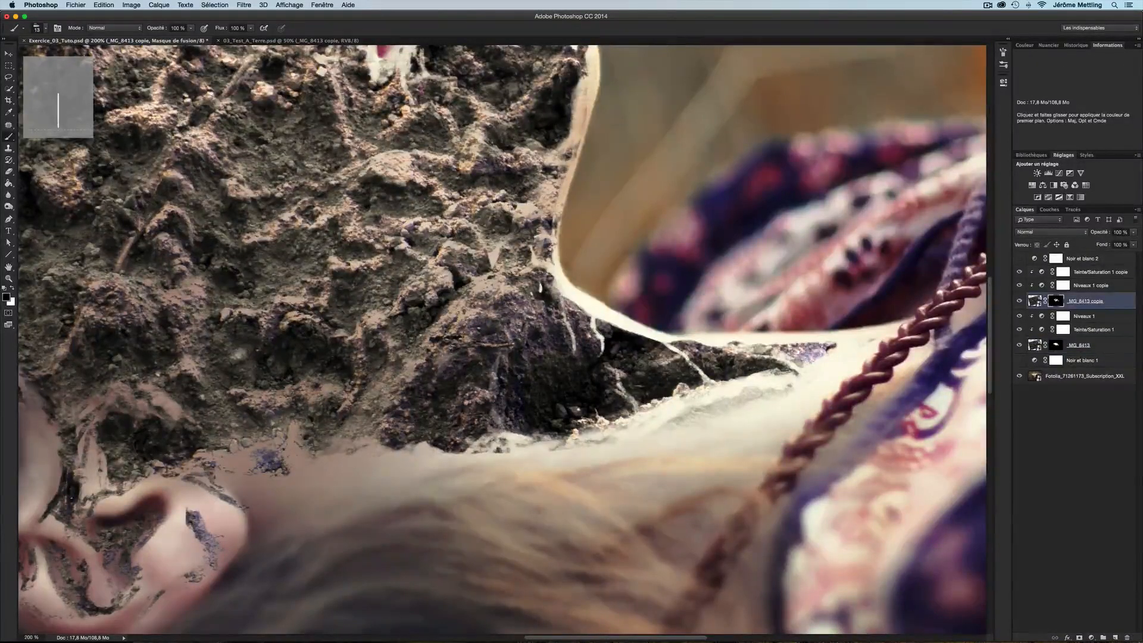
left_click_drag(627, 366, 670, 360)
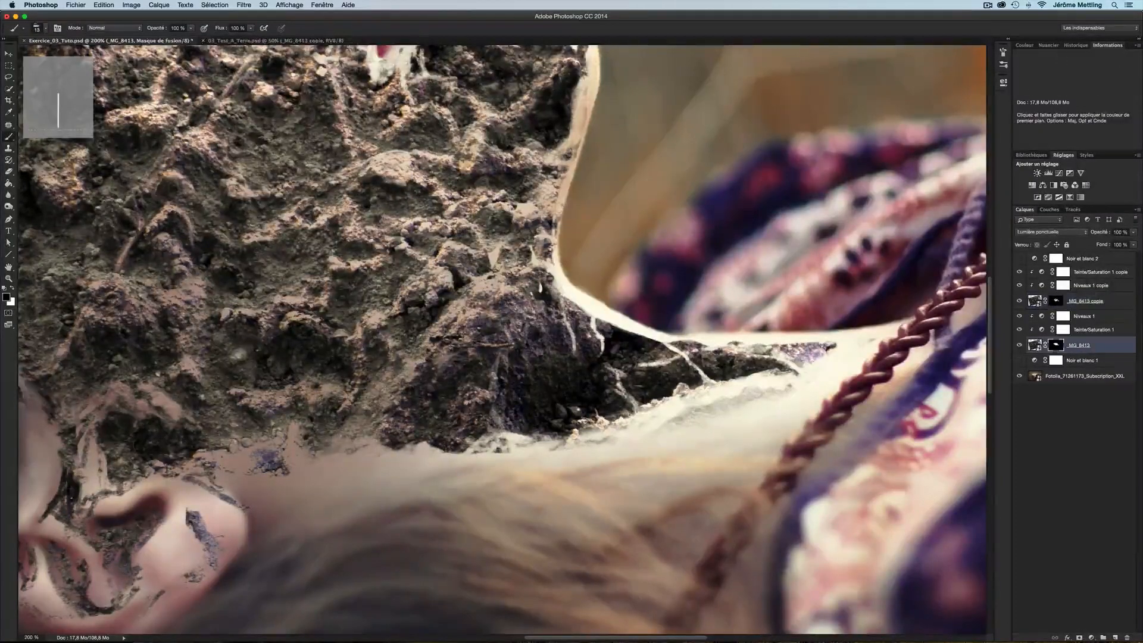
Group the original soil layer with its Niveaux 1 and Teinte/Saturation 1 adjustments and name the group Ponctuelle
scroll(585, 301, "down", 3)
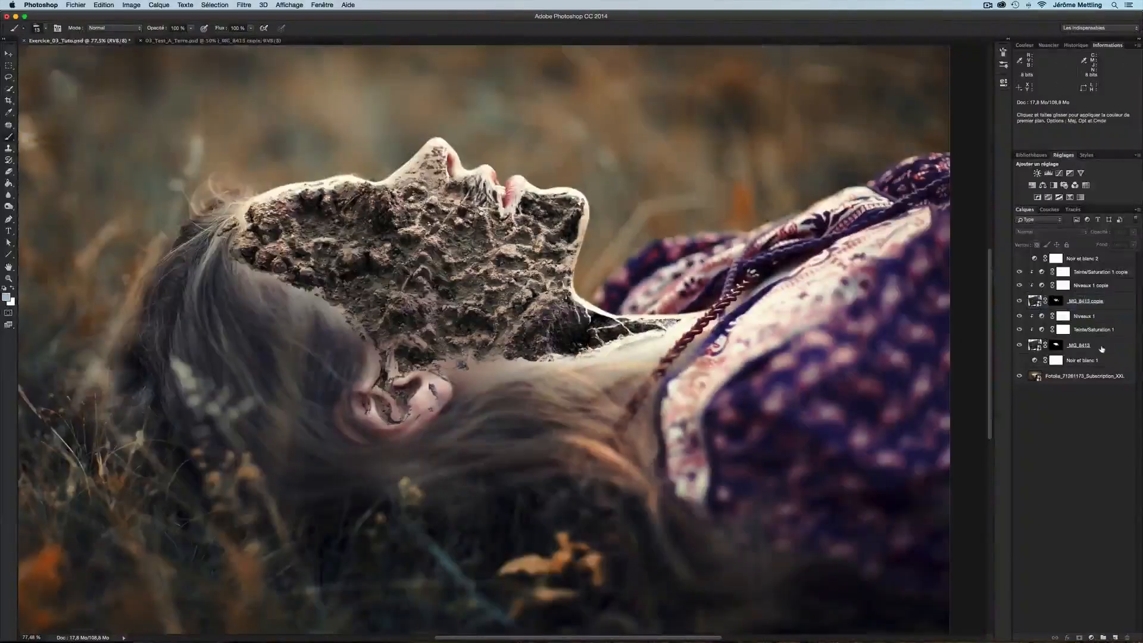
left_click(1035, 344)
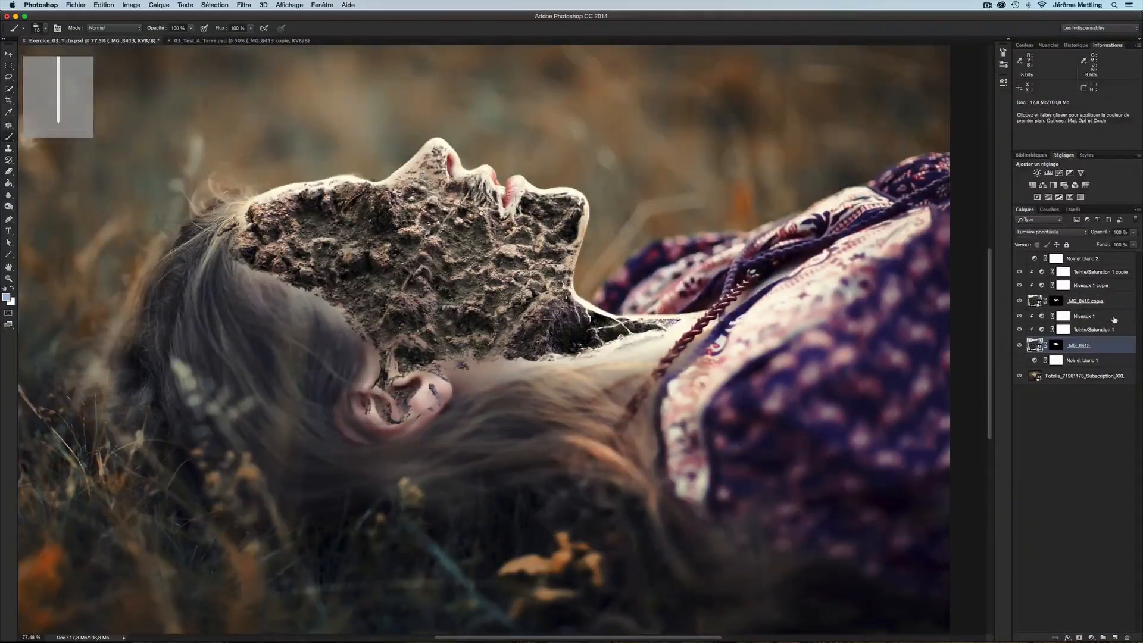
left_click(1097, 316, "shift")
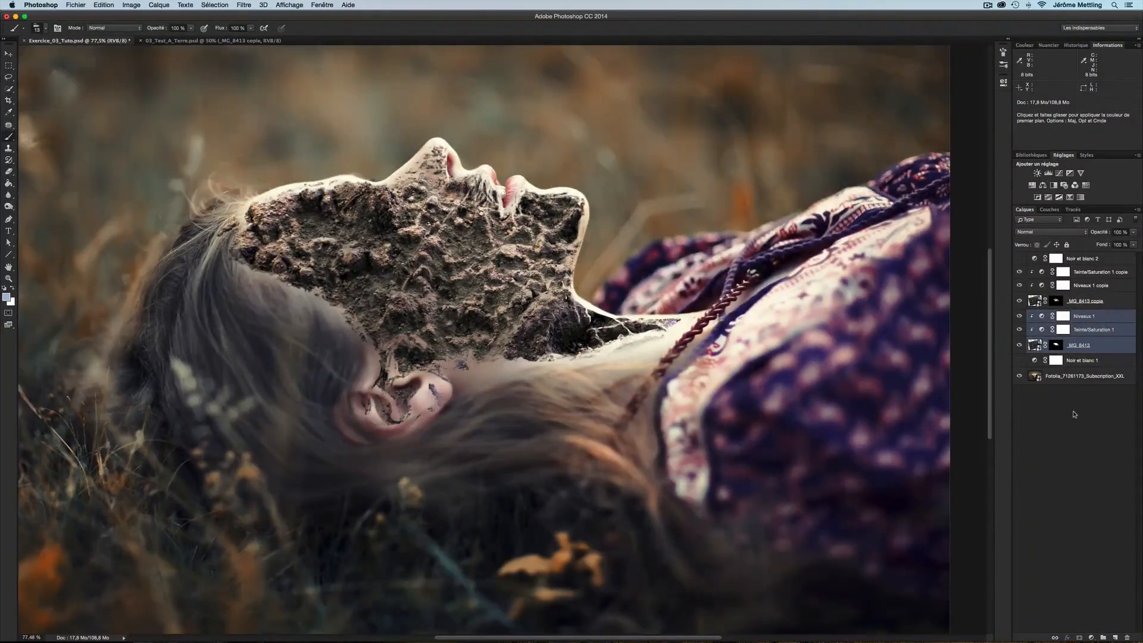
left_click(1103, 638)
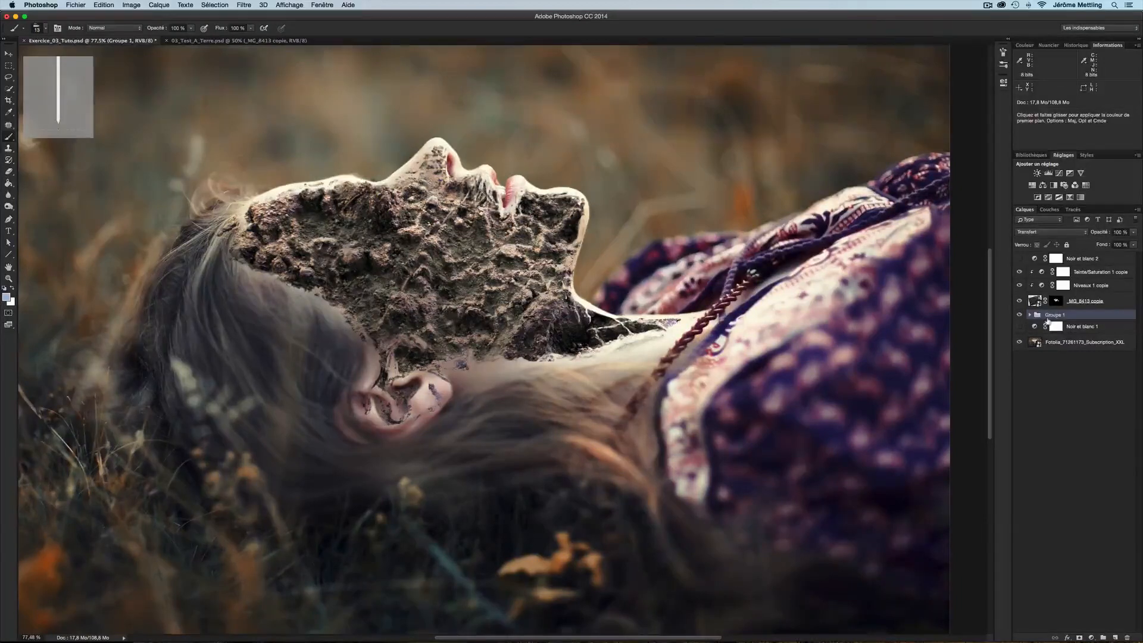
double_click(1068, 316)
type("Por")
type("ctuelle")
key("Return")
Group the copied soil layer with its two adjustment copies and name the group Normal
left_click(1122, 302)
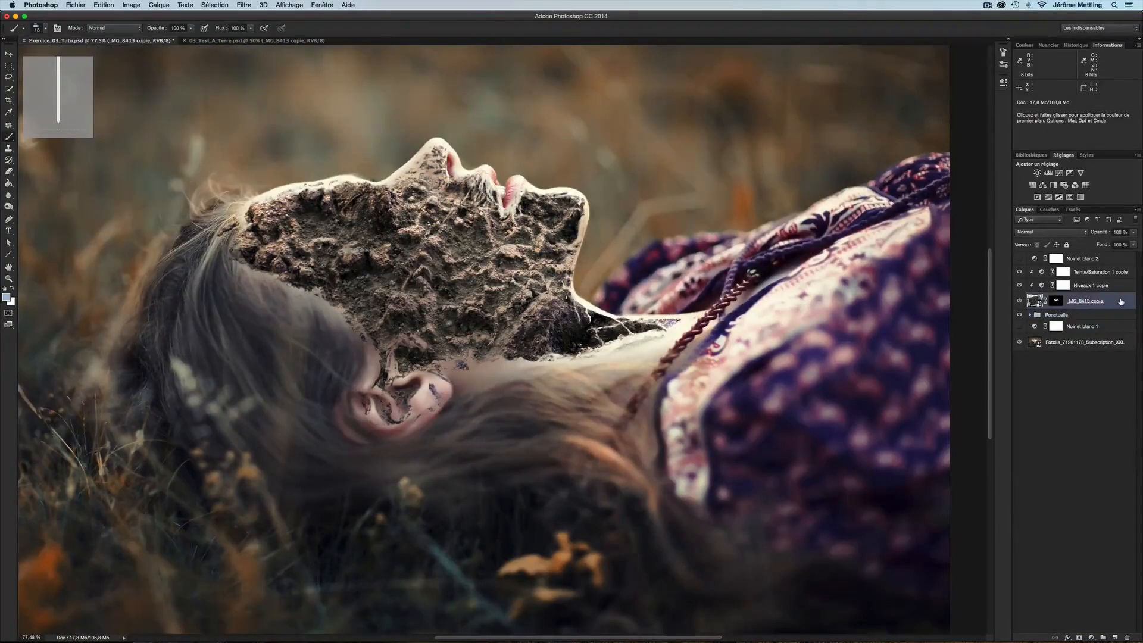
left_click(1117, 274, "shift")
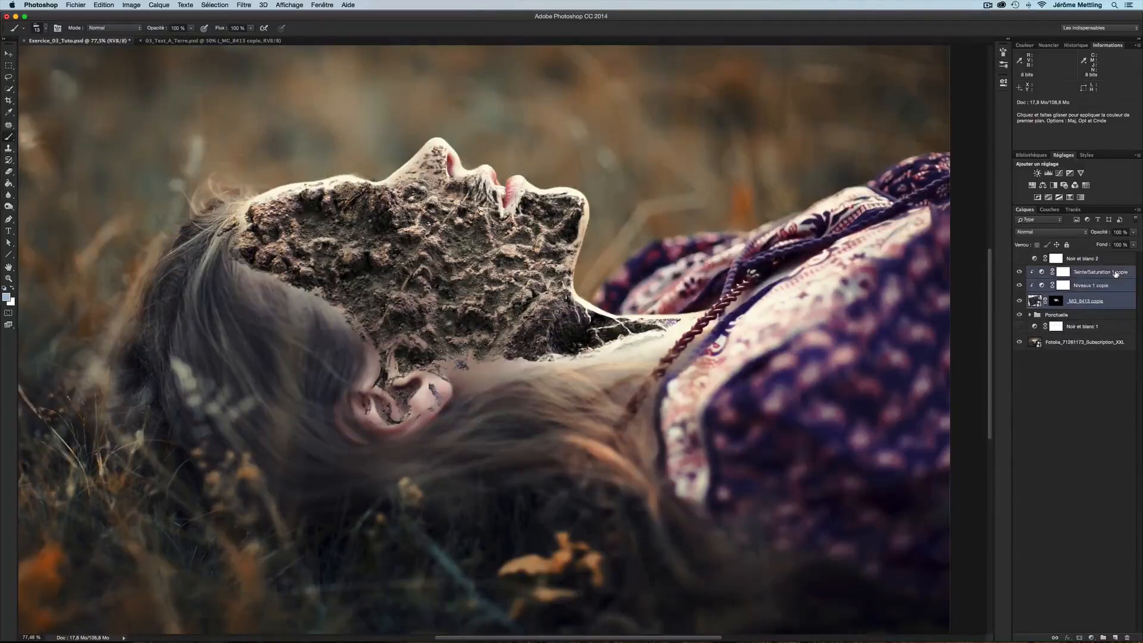
left_click(1103, 637)
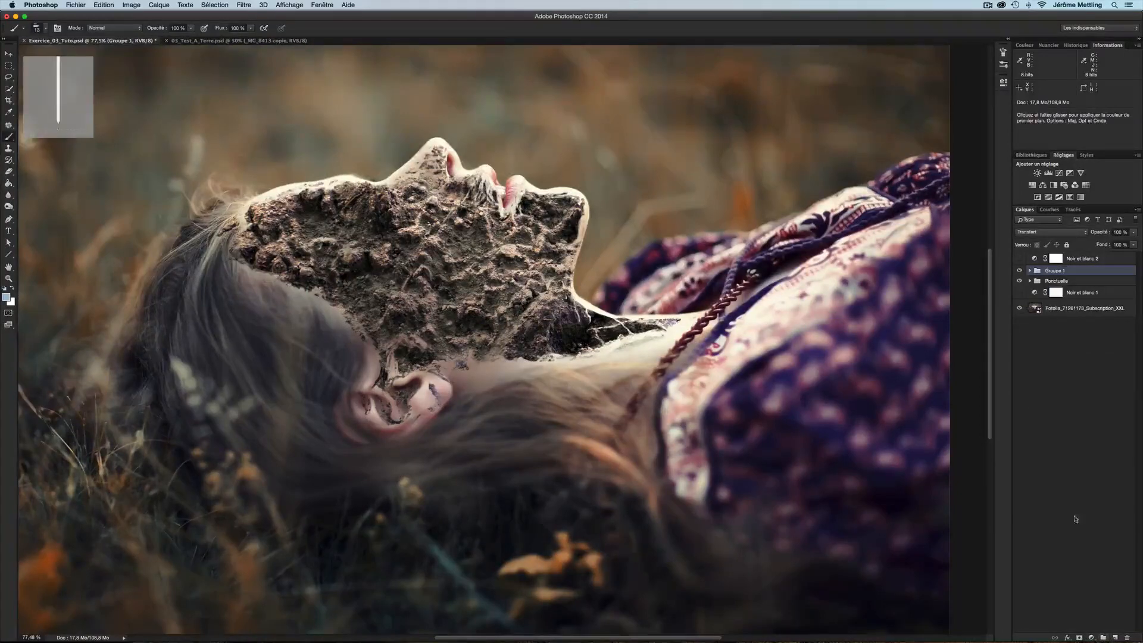
double_click(1060, 272)
type("Normal")
key("Return")
Toggle the visibility of the Normal and Ponctuelle groups to compare their effect
left_click(1020, 271)
left_click(1019, 271)
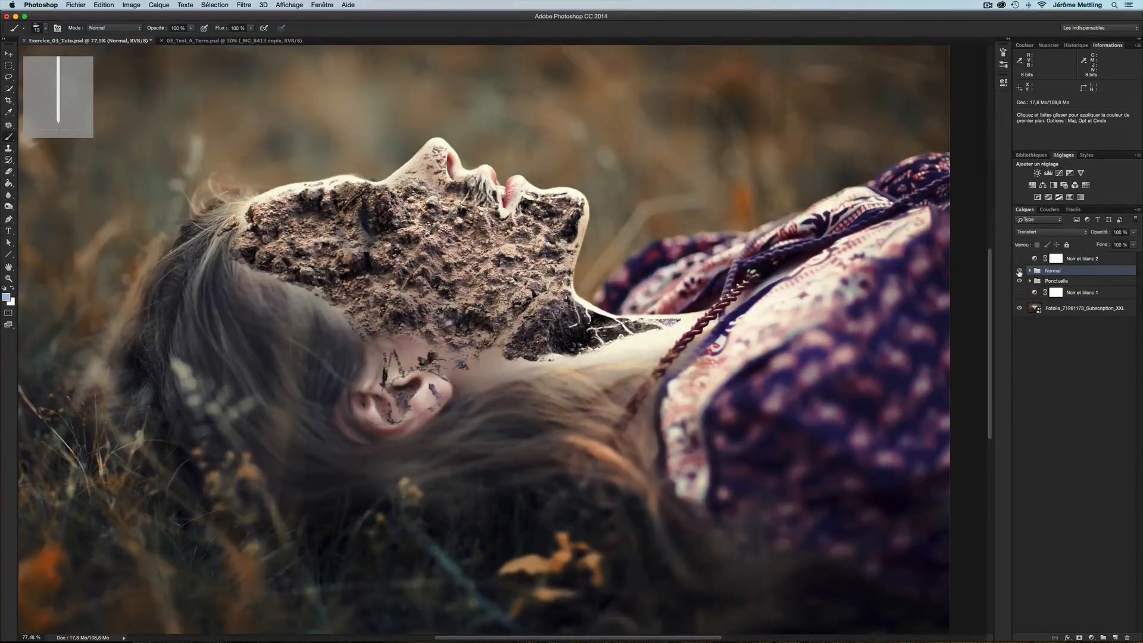
left_click(1020, 281)
left_click(1020, 280)
left_click(1020, 280)
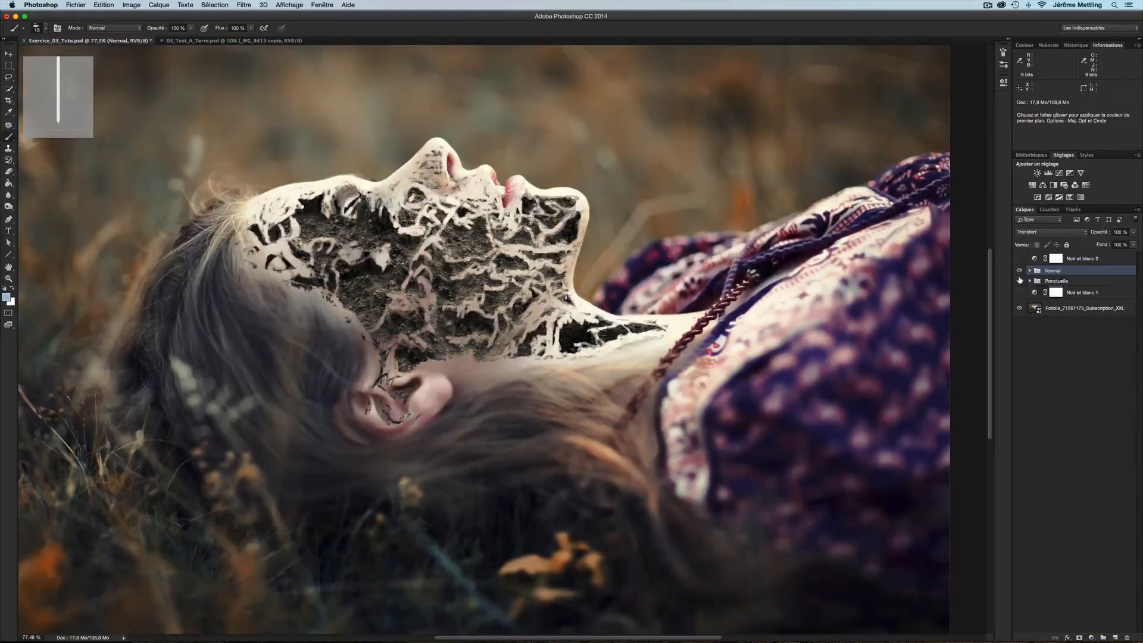
left_click(1020, 281)
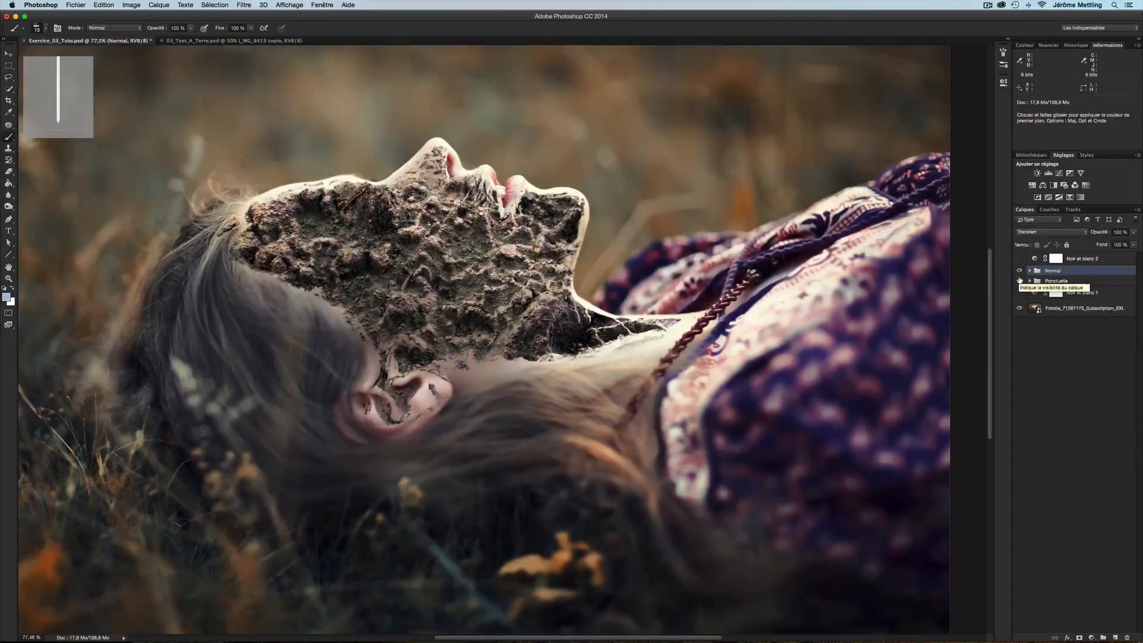
Open the Normal group and adjust the hue and saturation sliders of Teinte/Saturation 1 copie, then collapse the group
left_click(1029, 271)
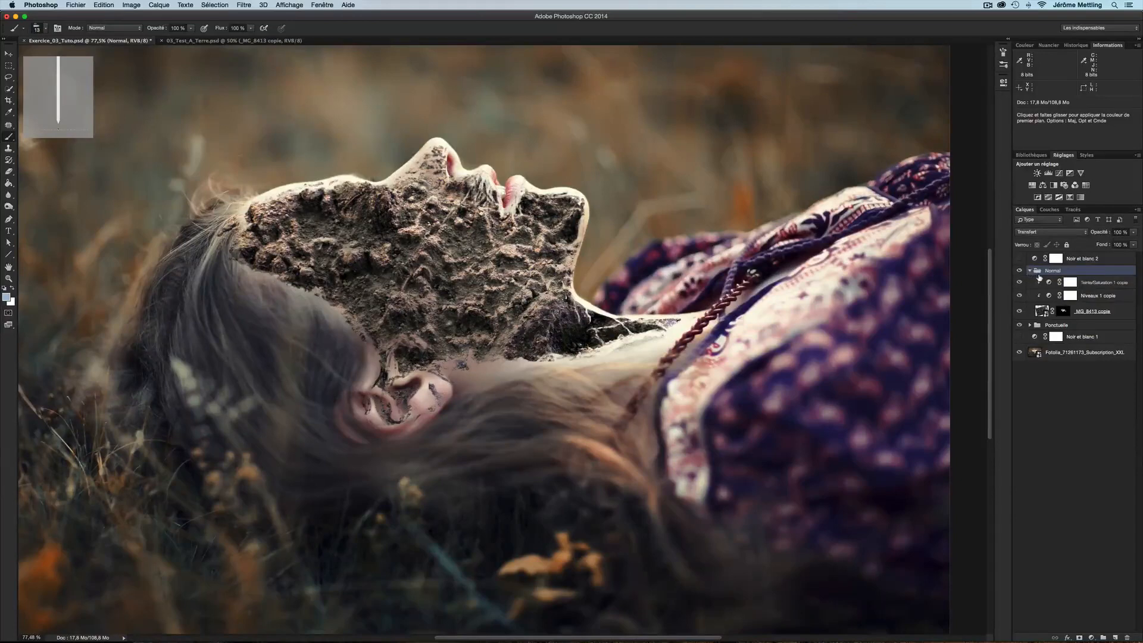
left_click(1052, 285)
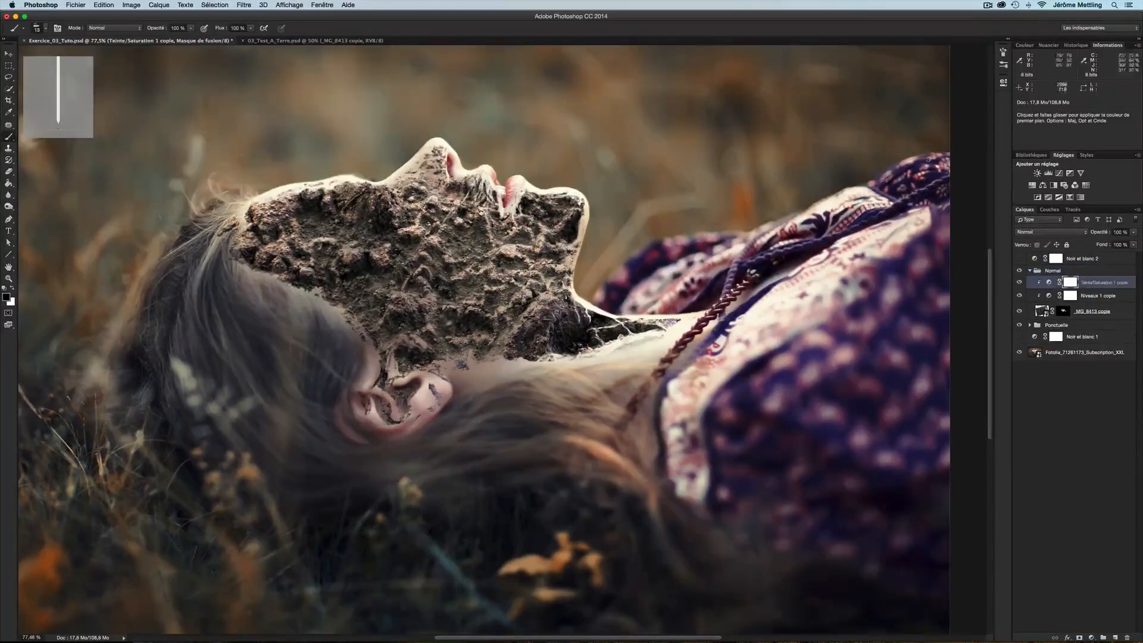
double_click(1049, 283)
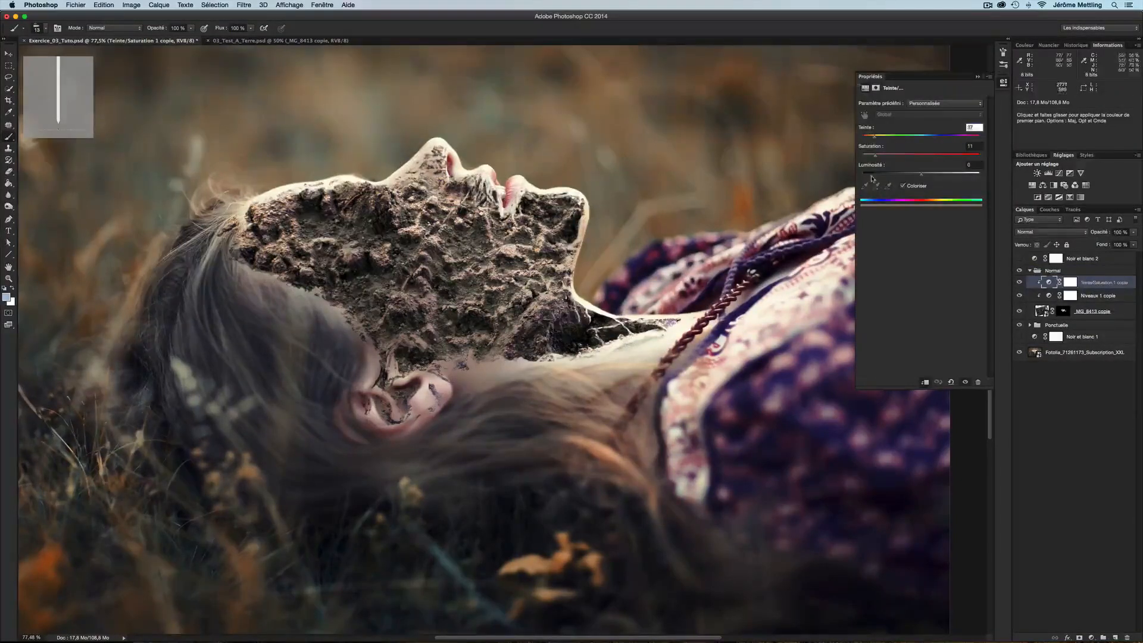
mouse_move(875, 137)
left_mouse_down()
mouse_move(908, 139)
mouse_move(867, 139)
left_mouse_up()
left_click_drag(960, 142, 873, 138)
left_click_drag(876, 155, 826, 155)
left_click(865, 157)
left_click_drag(869, 159, 871, 159)
left_click(1030, 271)
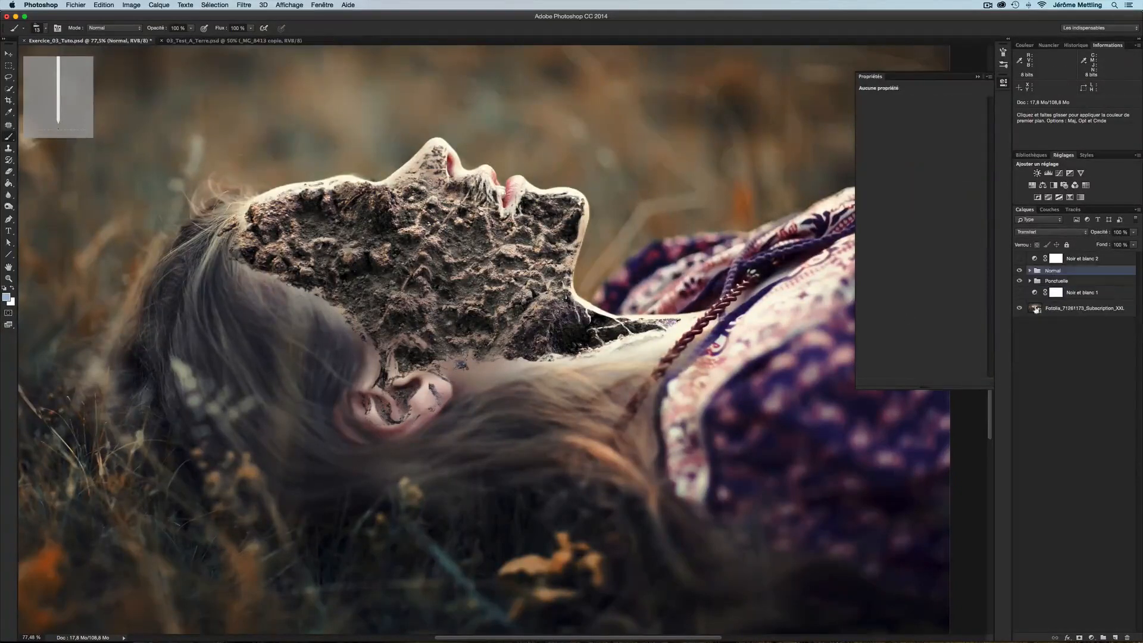
View the original Fotolia portrait alone for comparison, then open the Ponctuelle group and select the _MG_8413 layer mask
left_click(1056, 339)
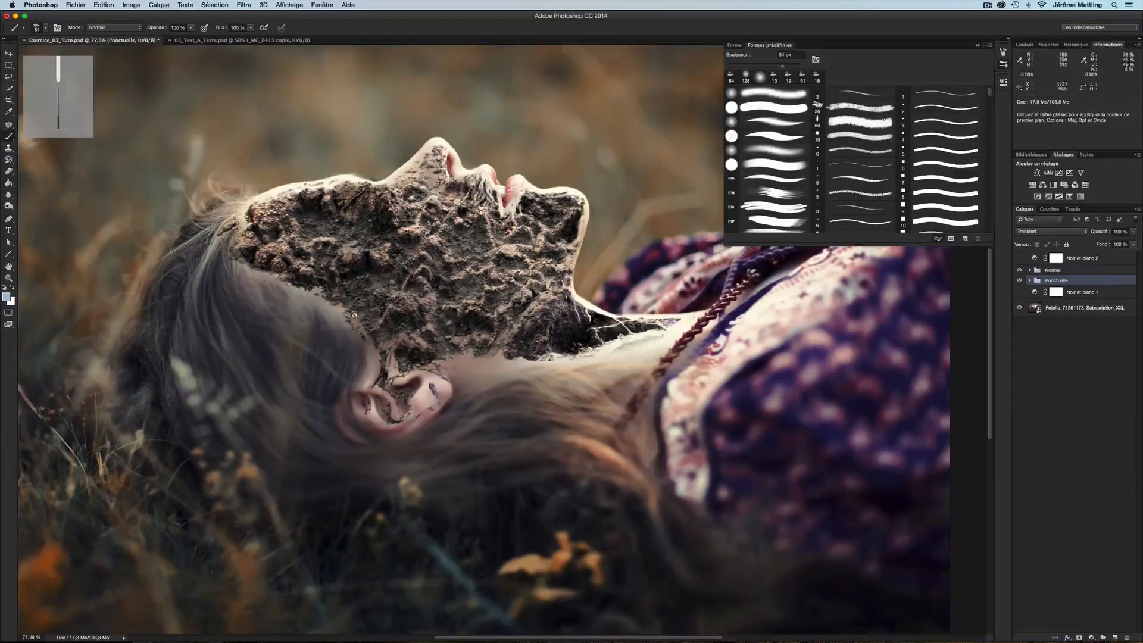
left_click(1019, 309, "alt")
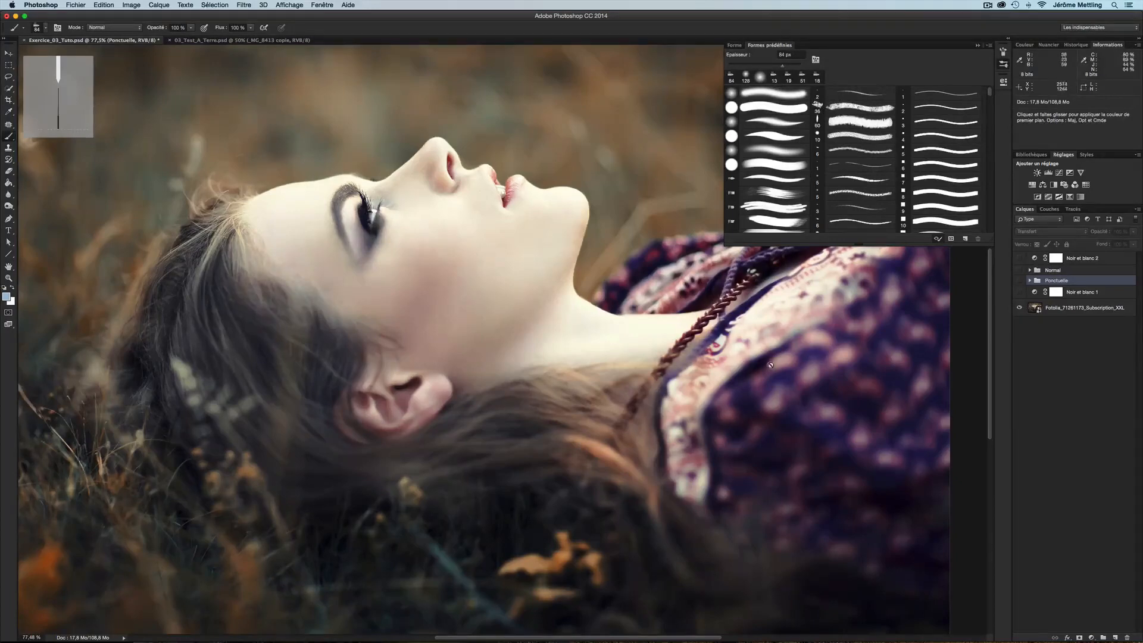
left_click(1021, 309, "alt")
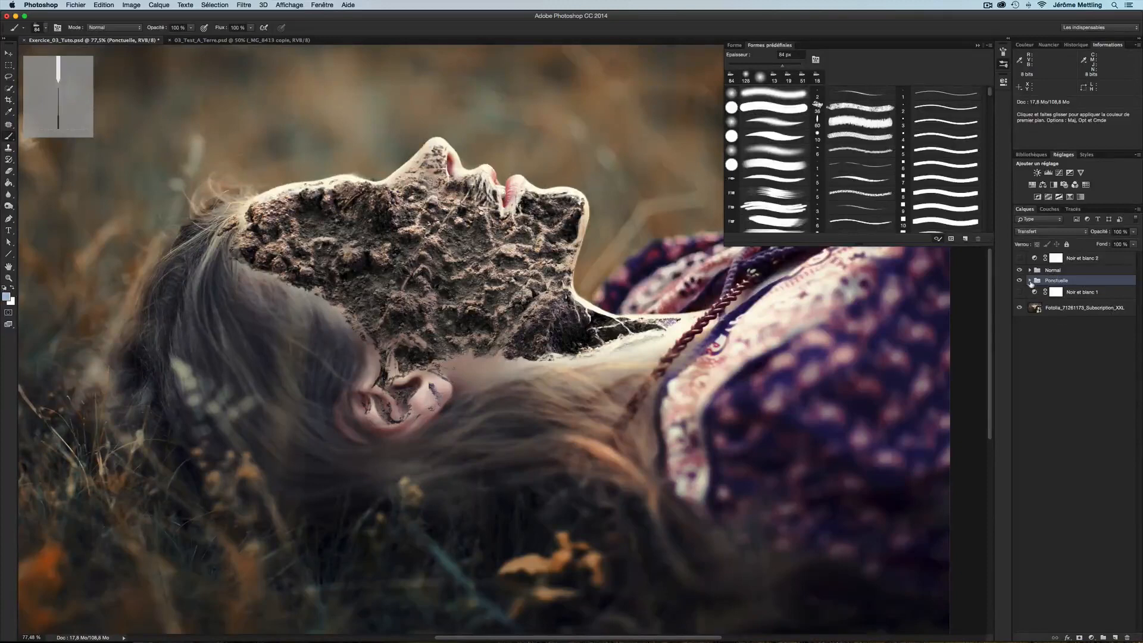
left_click(1030, 281)
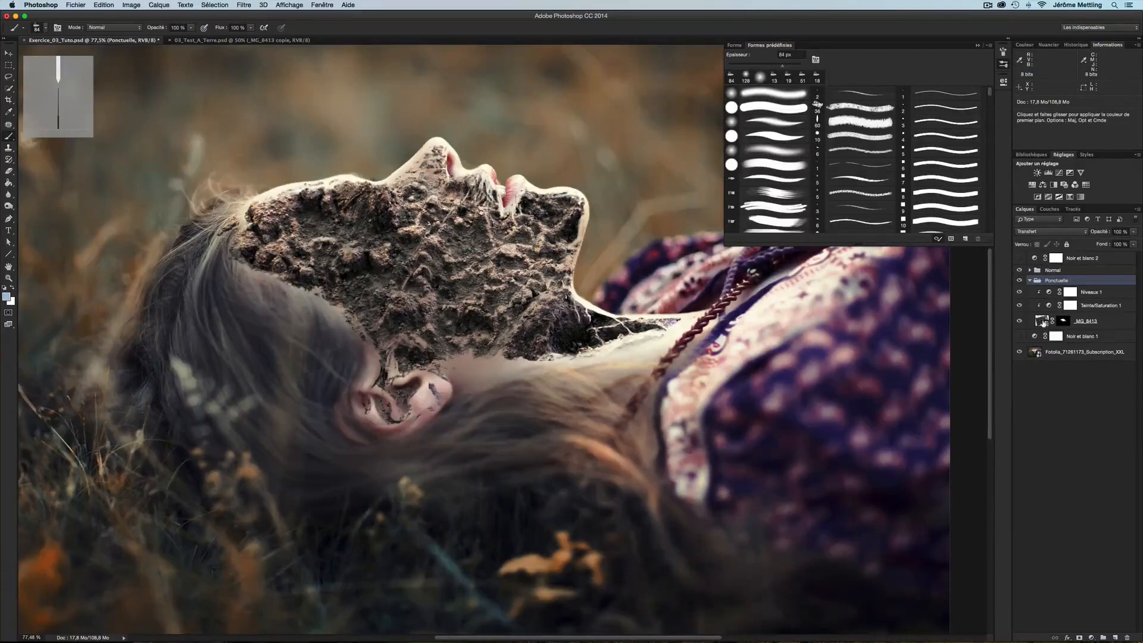
left_click(1044, 322)
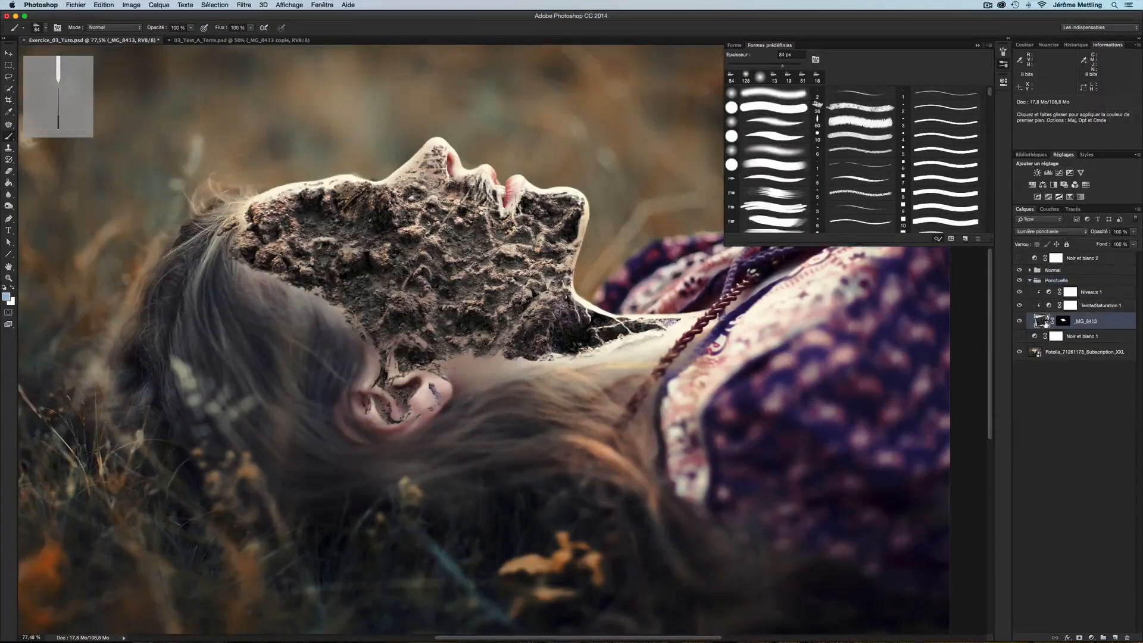
left_click(1064, 322)
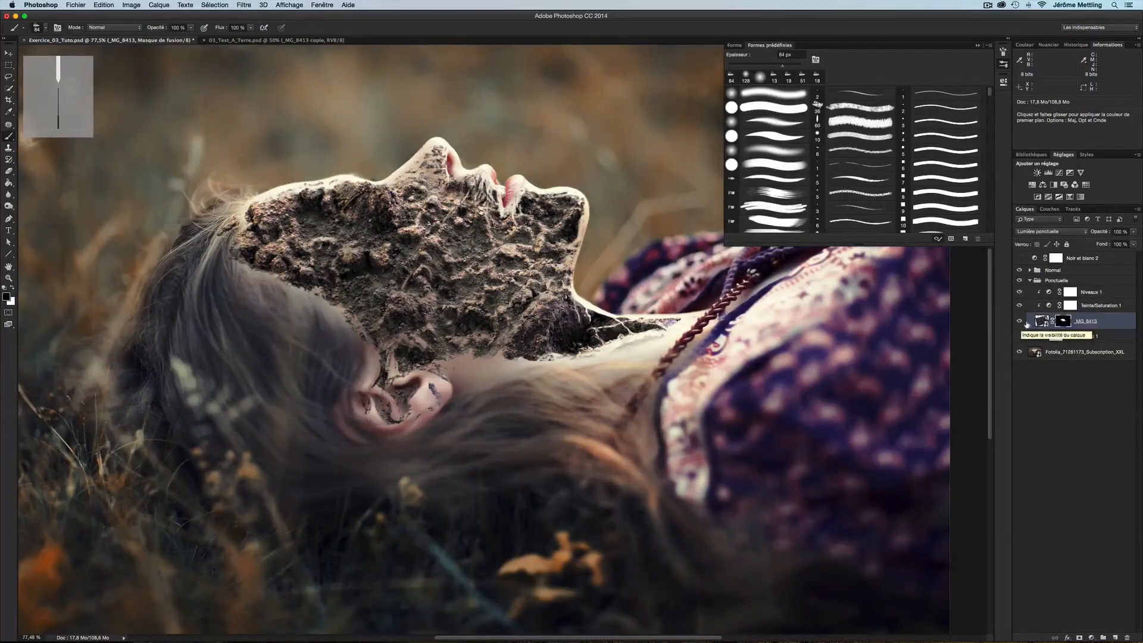
Soften the edges of the _MG_8413 layer mask with the Blur tool at 128 px and 44% strength
left_click(1064, 322, "alt")
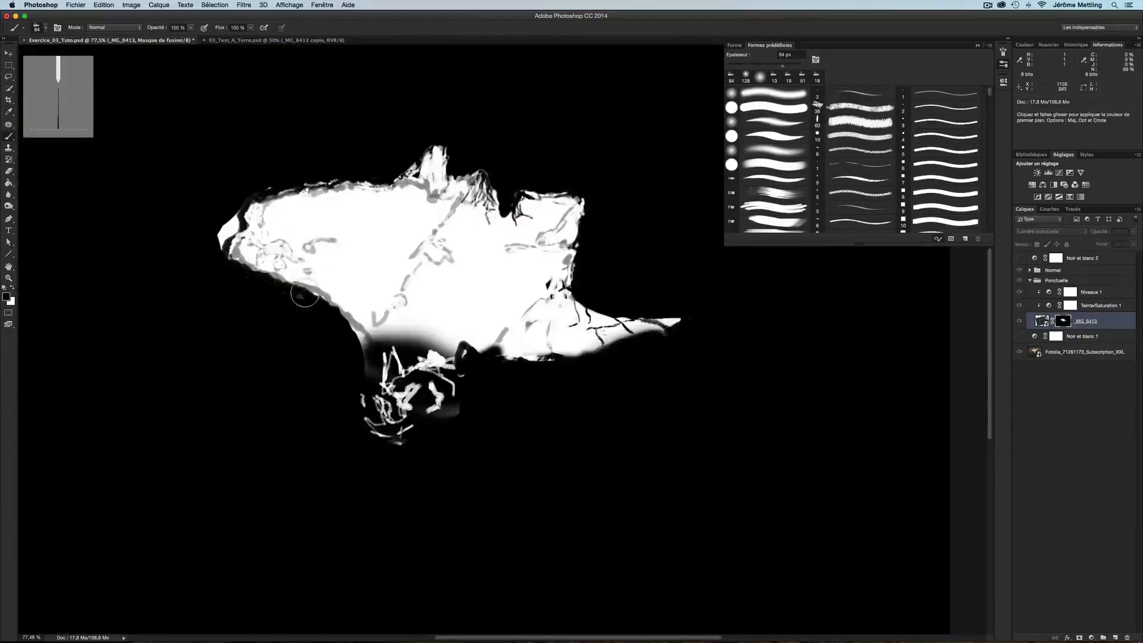
left_click(12, 195)
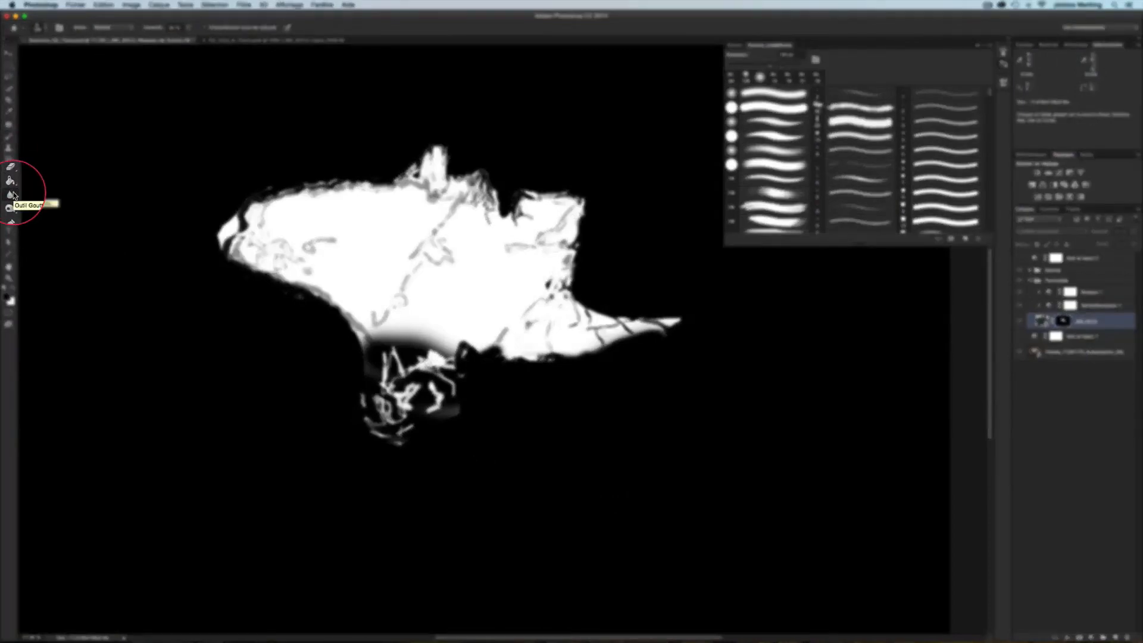
mouse_move(228, 265)
left_mouse_down()
mouse_move(233, 255)
mouse_move(249, 277)
left_mouse_up()
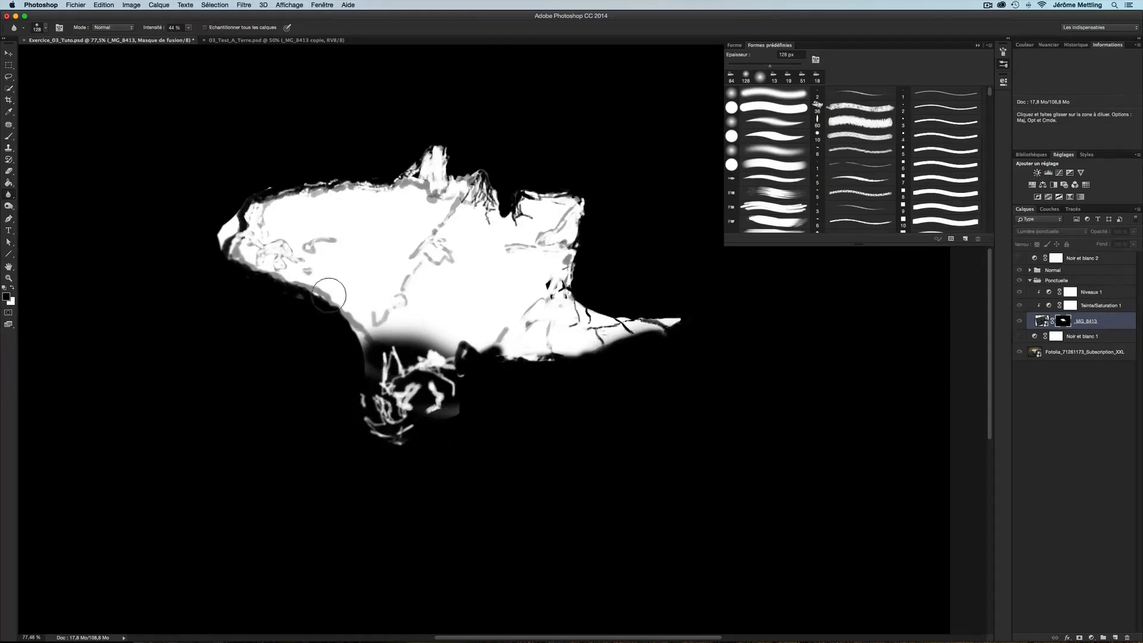
mouse_move(234, 261)
left_mouse_down()
mouse_move(221, 258)
mouse_move(297, 282)
left_mouse_up()
left_click(1039, 321)
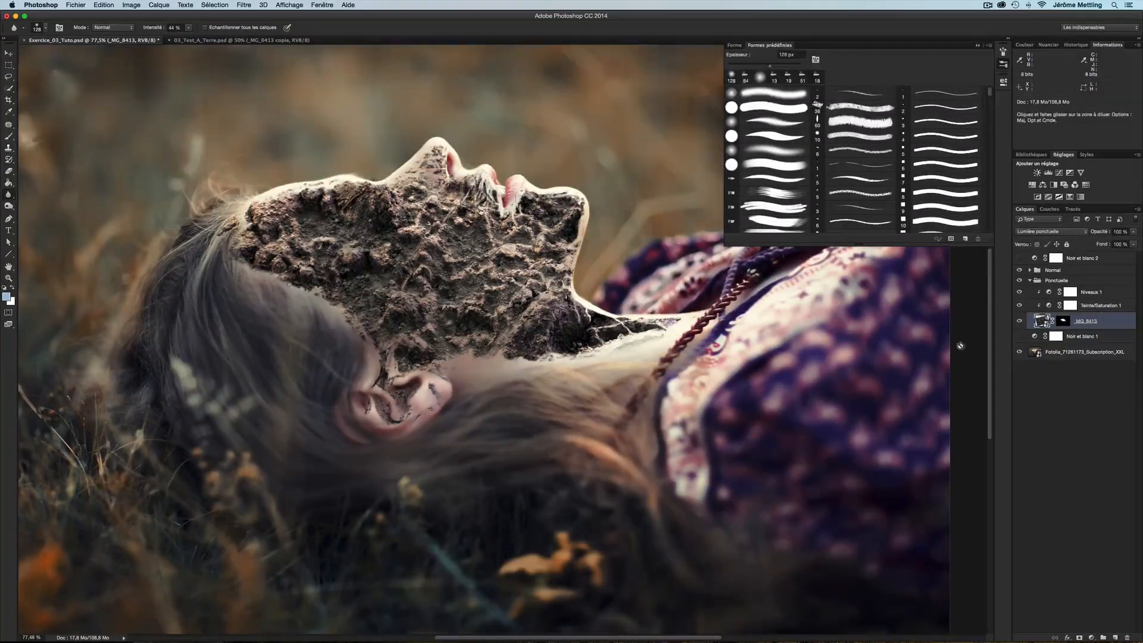
Expand the Normal group and blur the edges of the _MG_8413 copie layer mask with the Blur tool
left_click(1030, 271)
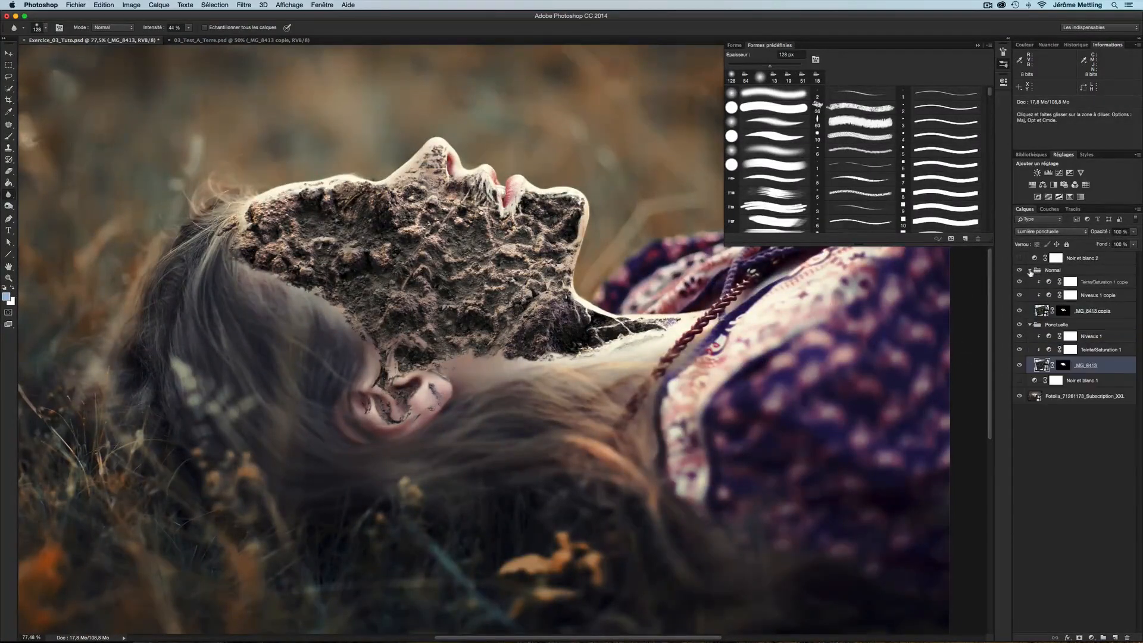
left_click(1063, 311)
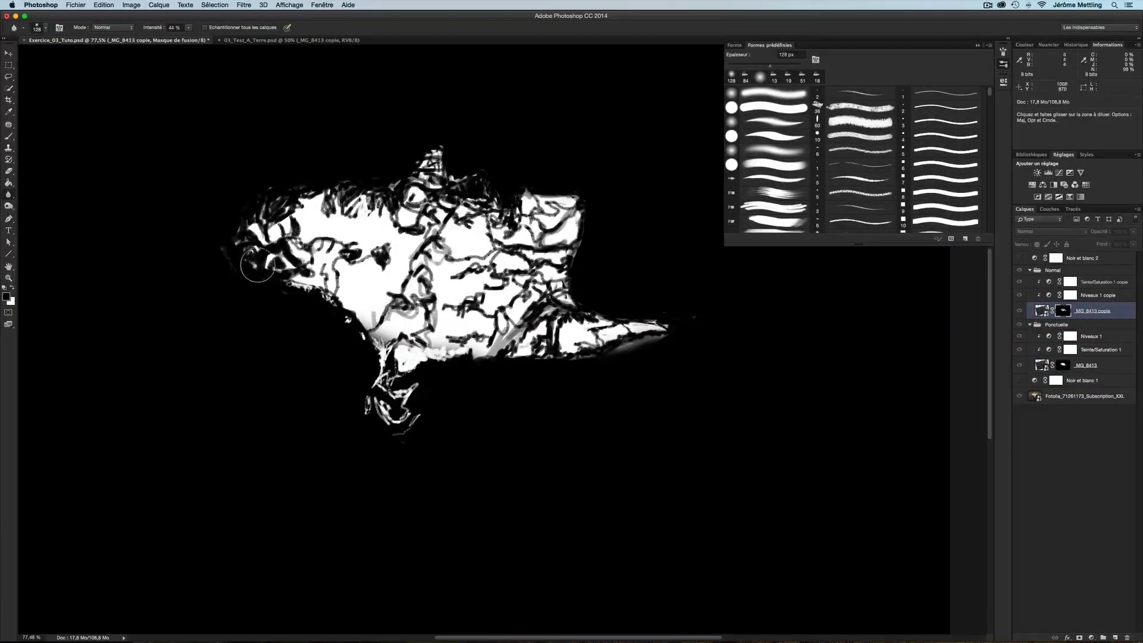
mouse_move(242, 256)
left_mouse_down()
mouse_move(298, 280)
mouse_move(289, 262)
mouse_move(342, 303)
mouse_move(330, 293)
mouse_move(341, 284)
mouse_move(369, 313)
mouse_move(364, 337)
mouse_move(347, 321)
mouse_move(365, 340)
mouse_move(345, 310)
mouse_move(392, 311)
mouse_move(363, 316)
left_mouse_up()
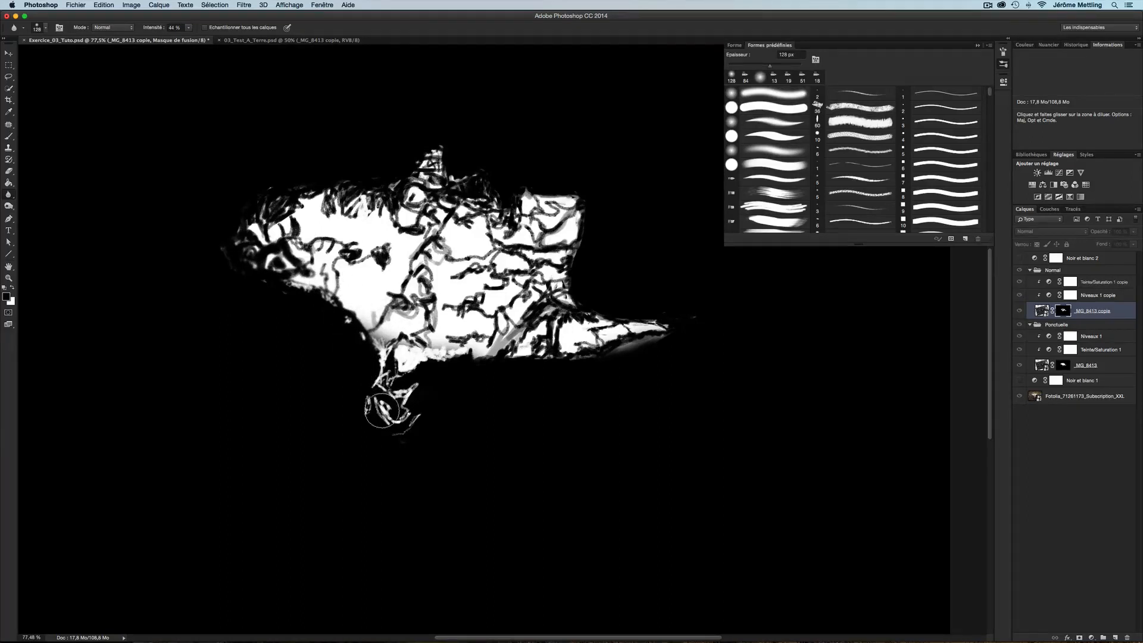
mouse_move(366, 424)
left_mouse_down()
mouse_move(394, 403)
mouse_move(450, 370)
mouse_move(396, 339)
mouse_move(438, 353)
mouse_move(458, 335)
mouse_move(477, 354)
mouse_move(545, 341)
mouse_move(603, 357)
mouse_move(653, 350)
mouse_move(592, 345)
mouse_move(530, 319)
mouse_move(353, 295)
mouse_move(338, 307)
mouse_move(271, 286)
mouse_move(353, 342)
left_mouse_up()
left_click(244, 5)
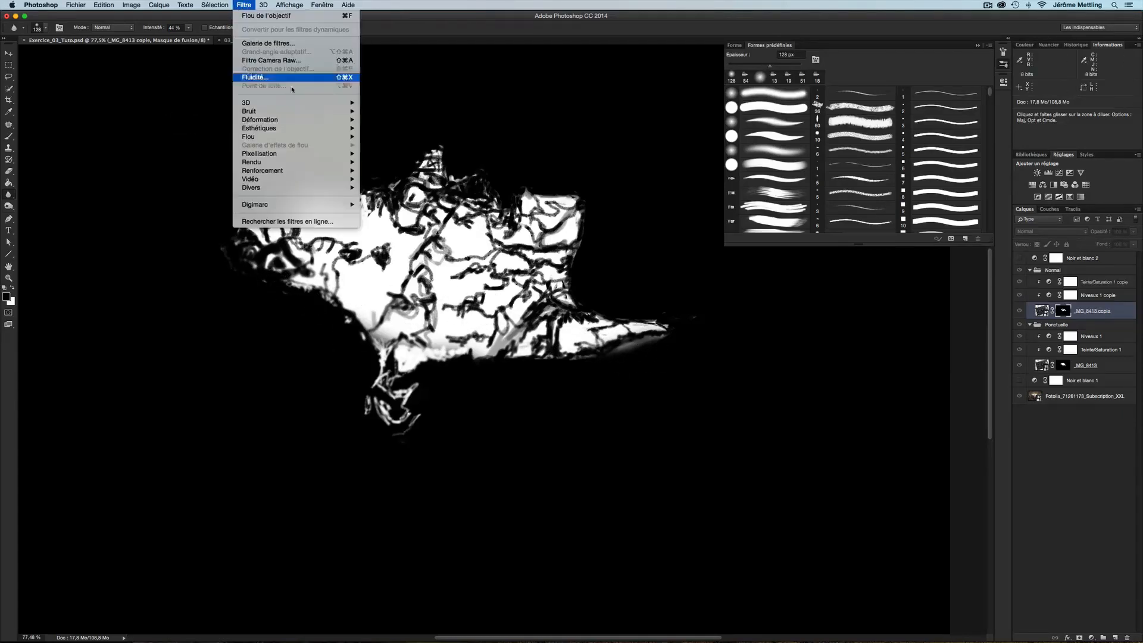
mouse_move(292, 137)
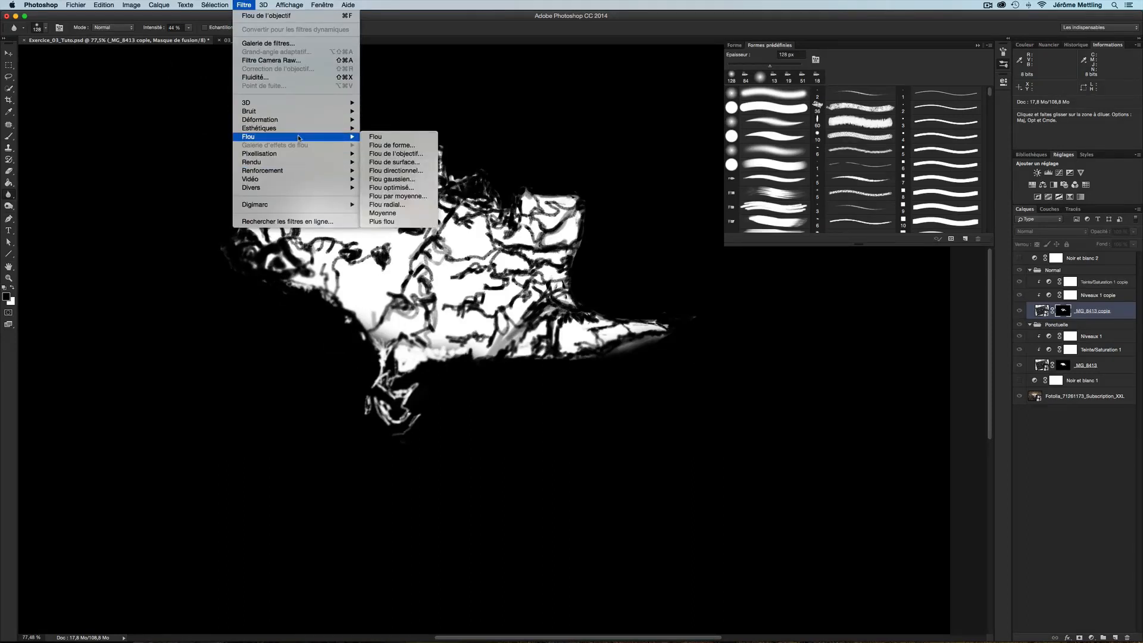
left_click(400, 170)
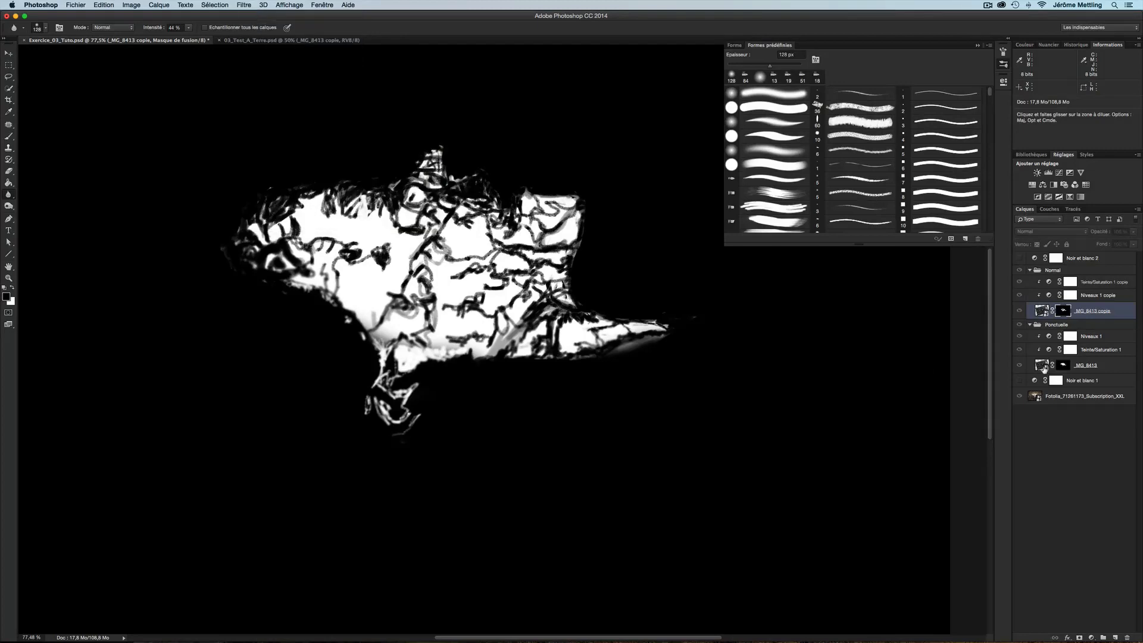
Rasterize the _MG_8413 copie layer and blur its soil edges near the ear and the neck
left_click(1042, 310)
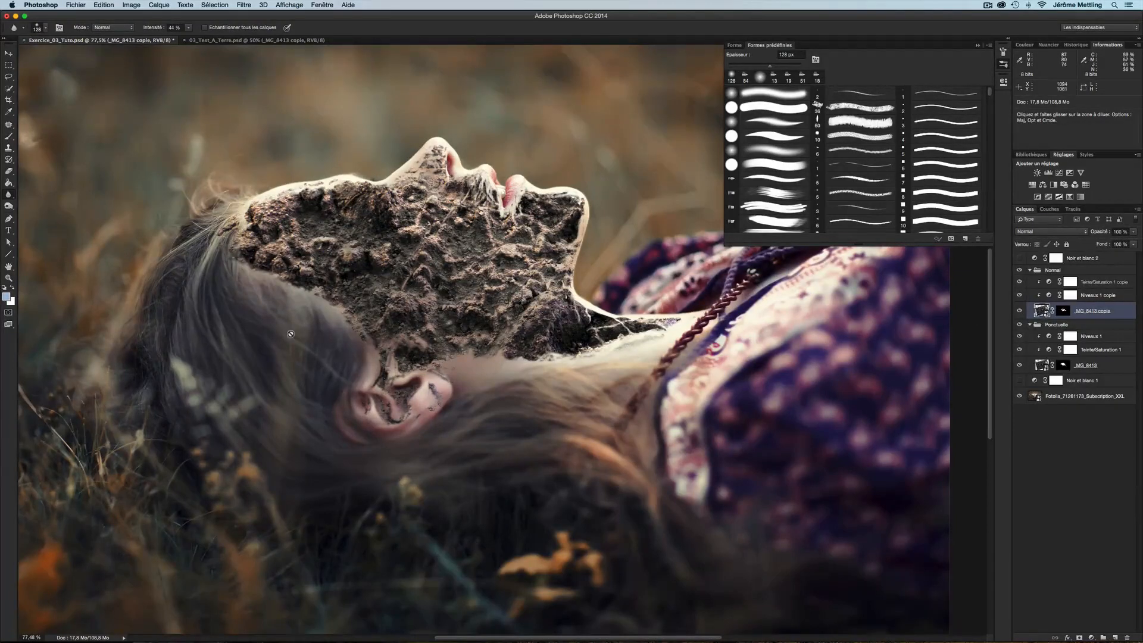
left_click(1076, 44)
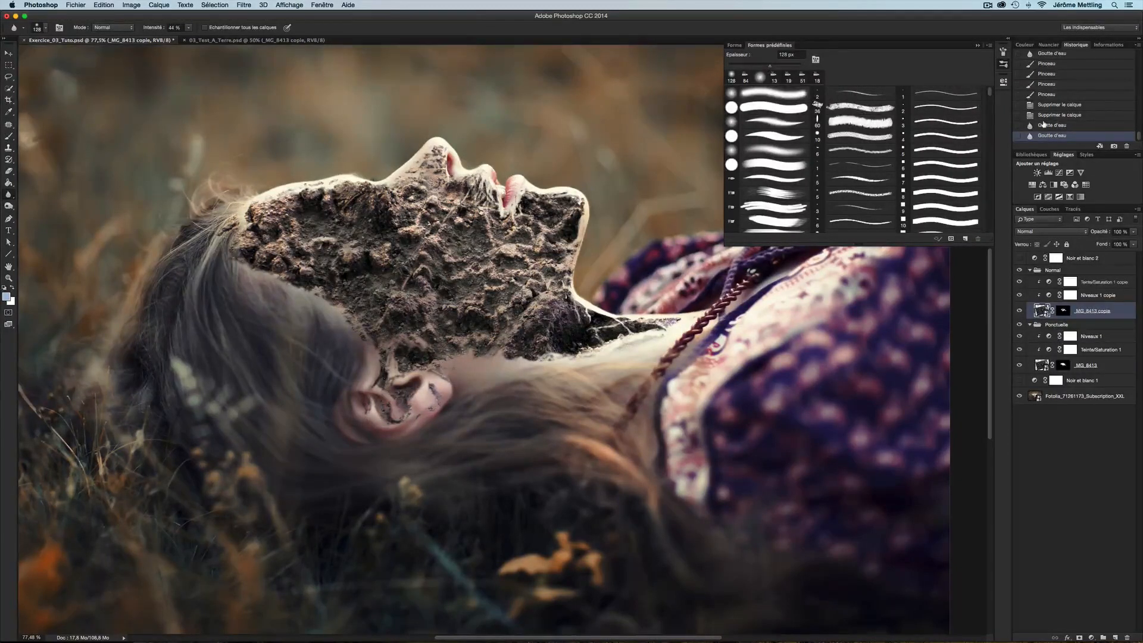
right_click(1090, 311)
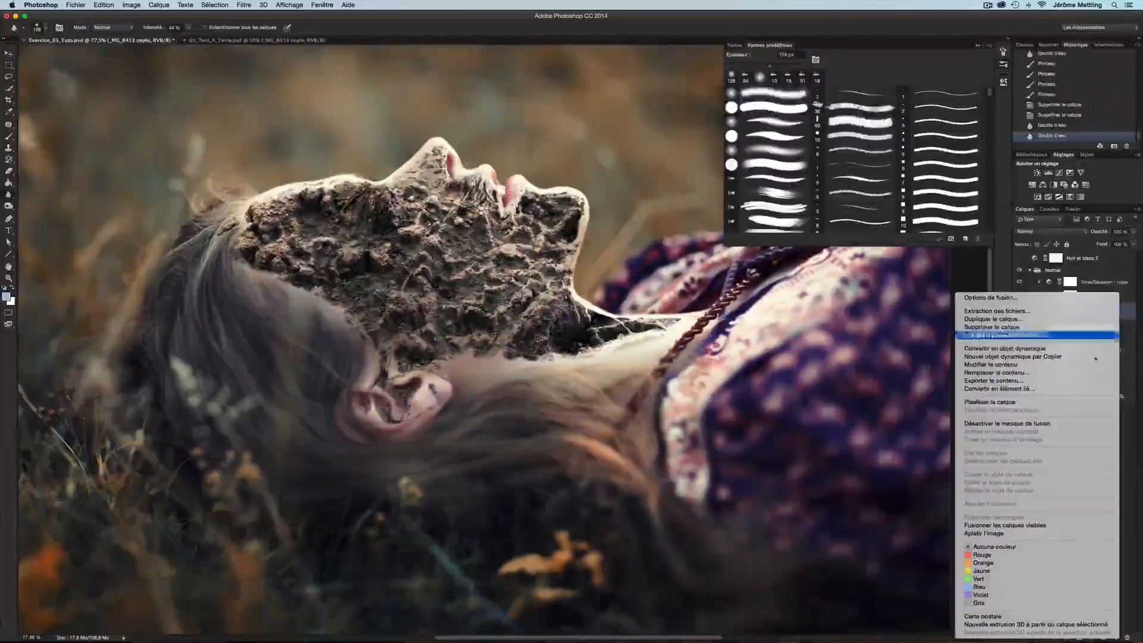
left_click(1012, 402)
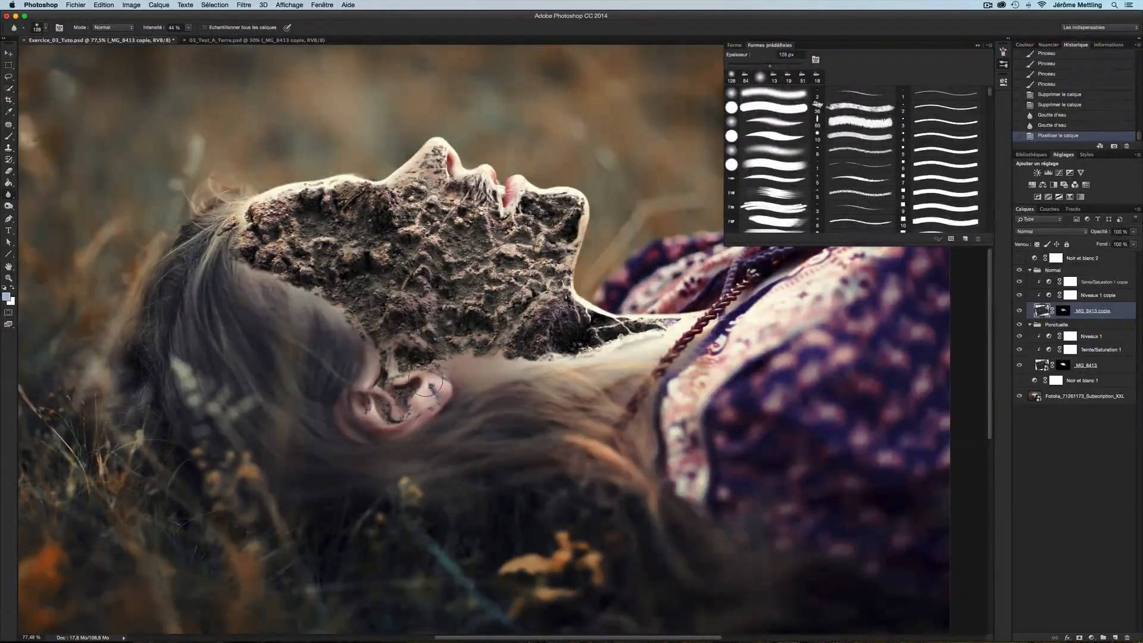
mouse_move(426, 379)
left_mouse_down()
mouse_move(390, 394)
mouse_move(411, 410)
left_mouse_up()
mouse_move(611, 339)
left_mouse_down()
mouse_move(519, 344)
mouse_move(554, 343)
mouse_move(539, 343)
left_mouse_up()
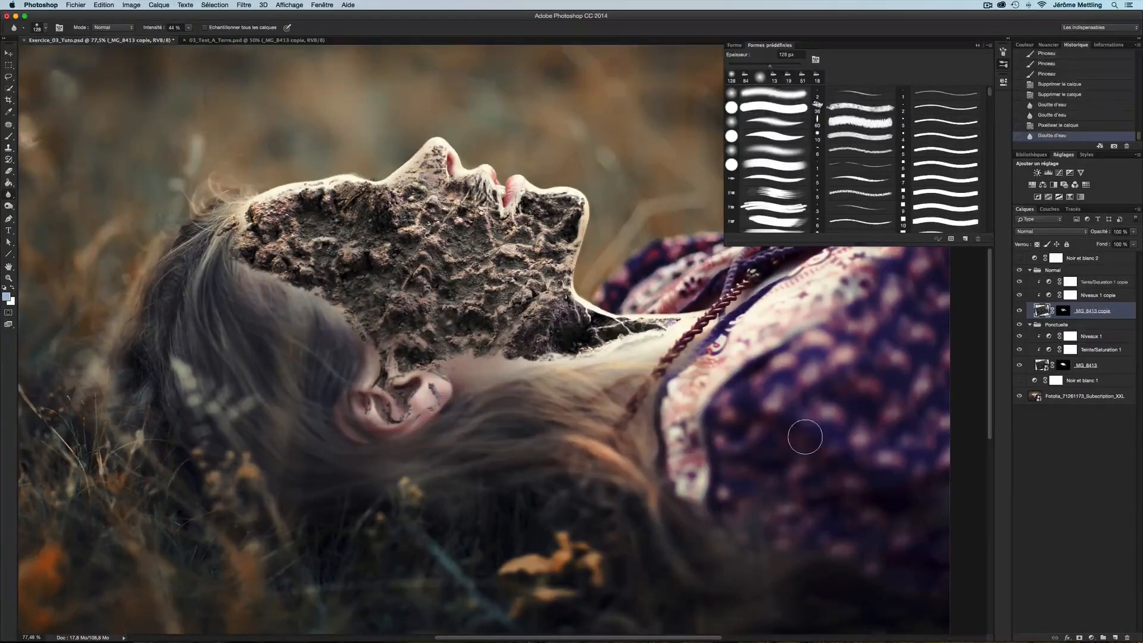
Rasterize the _MG_8413 layer and blur its soil edge along the neck
left_click(1041, 367)
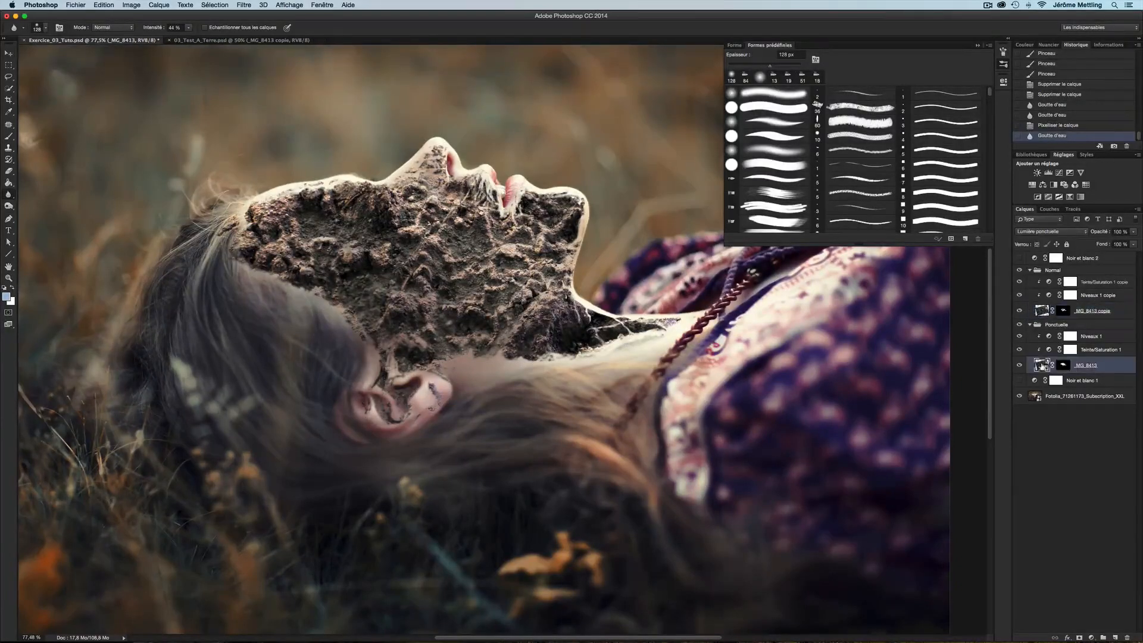
right_click(1124, 369)
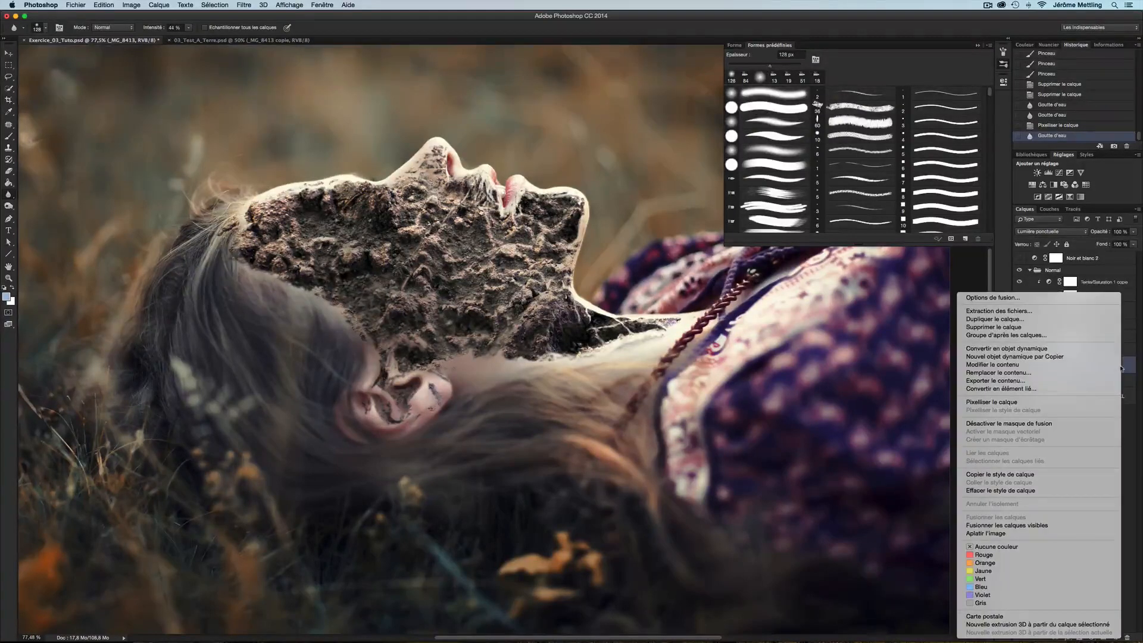
left_click(991, 402)
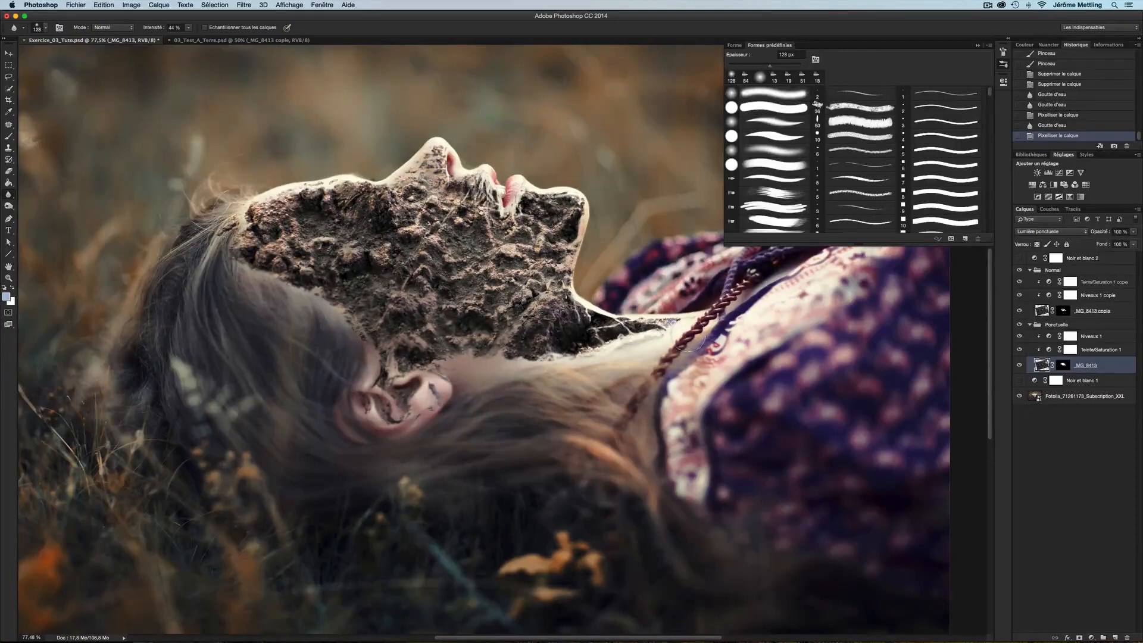
left_click_drag(691, 345, 712, 347)
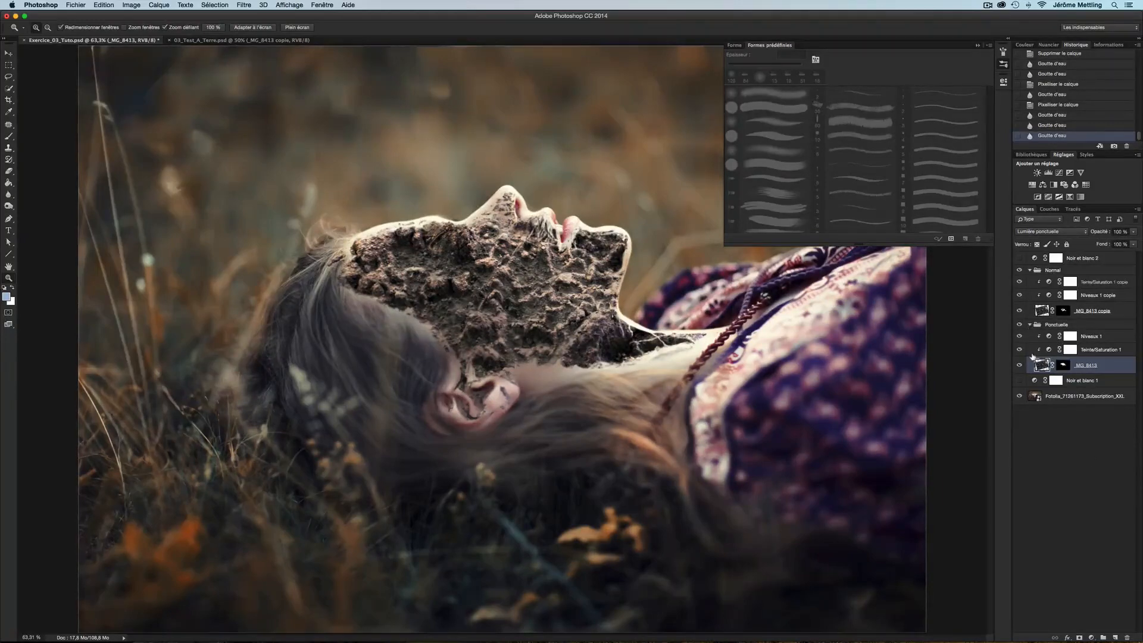
Paint on the _MG_8413 layer mask with a 5 px brush to refine the soil edge along the hairline
left_click(1031, 324)
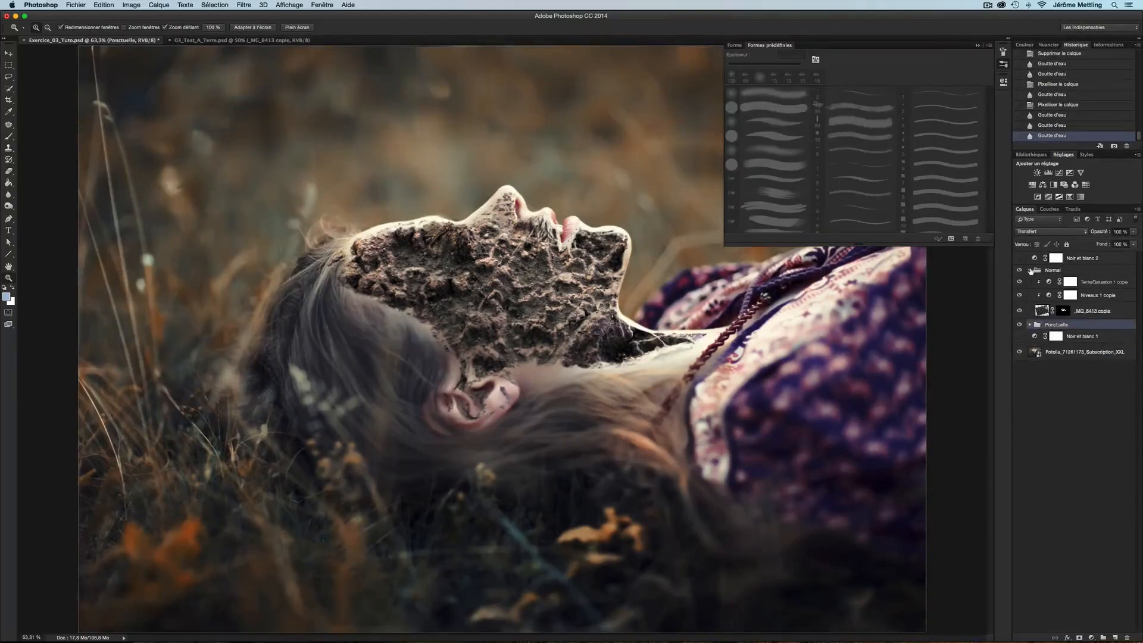
left_click(1030, 270)
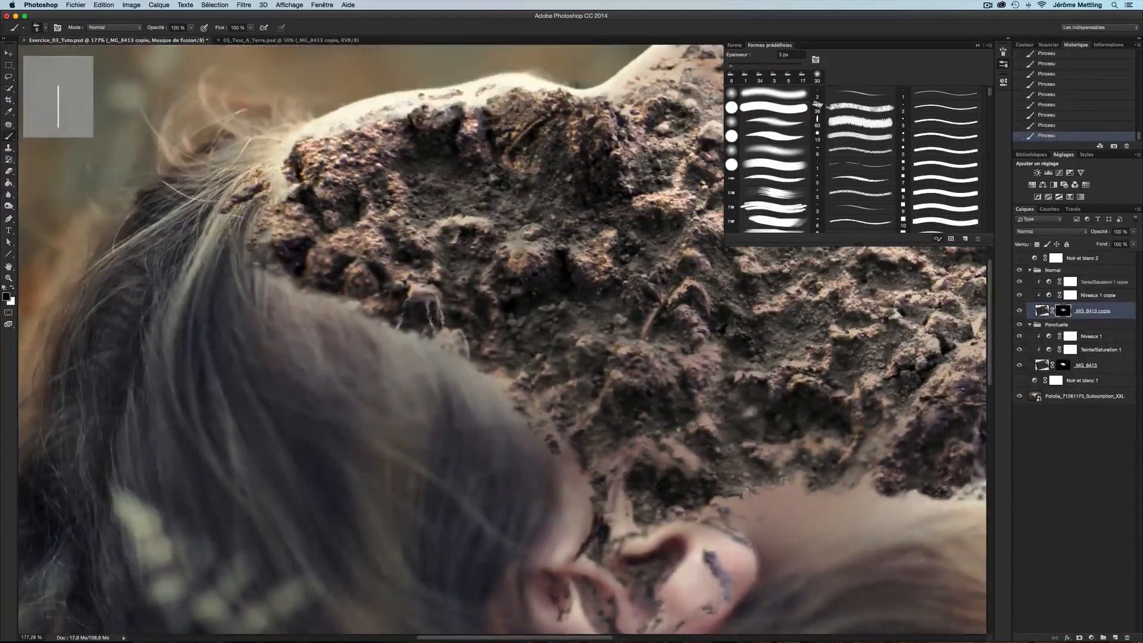
left_click(1063, 365)
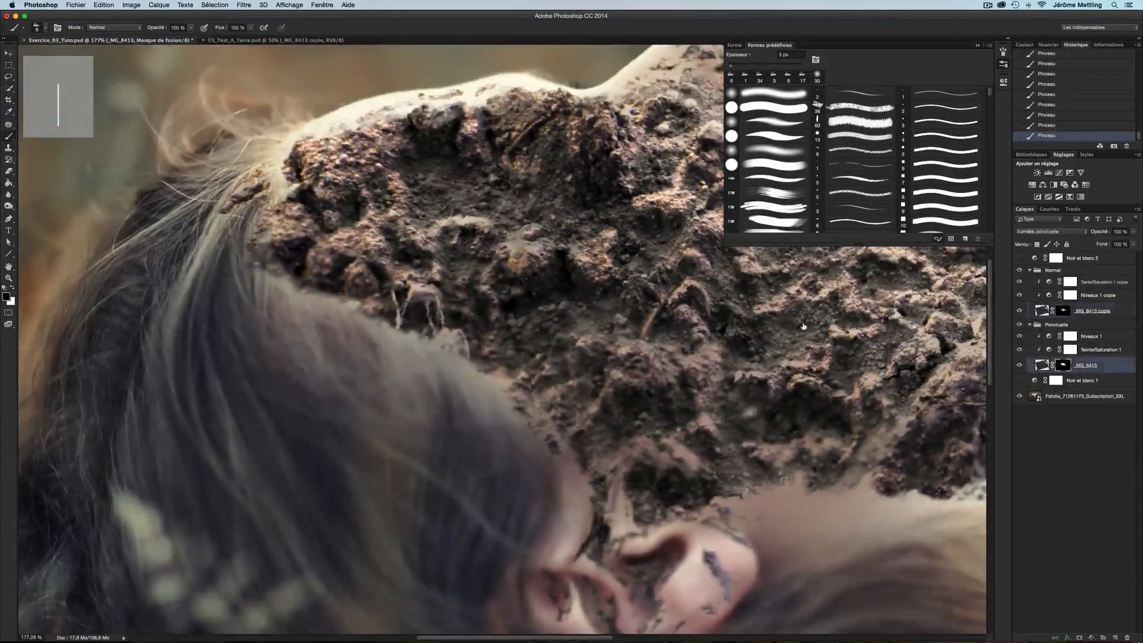
left_click(1063, 311)
left_click(1063, 365)
mouse_move(391, 302)
left_mouse_down()
mouse_move(371, 261)
mouse_move(360, 306)
left_mouse_up()
mouse_move(310, 262)
left_mouse_down()
mouse_move(300, 286)
mouse_move(305, 213)
left_mouse_up()
left_click_drag(326, 297, 340, 250)
Refine the soil layer masks around the lips and chin with small brush strokes
scroll(357, 238, "up", 5)
mouse_move(375, 306)
left_mouse_down()
mouse_move(383, 277)
mouse_move(344, 249)
left_mouse_up()
left_click_drag(227, 318, 304, 271)
mouse_move(523, 356)
left_mouse_down()
mouse_move(517, 316)
mouse_move(503, 386)
mouse_move(545, 288)
left_mouse_up()
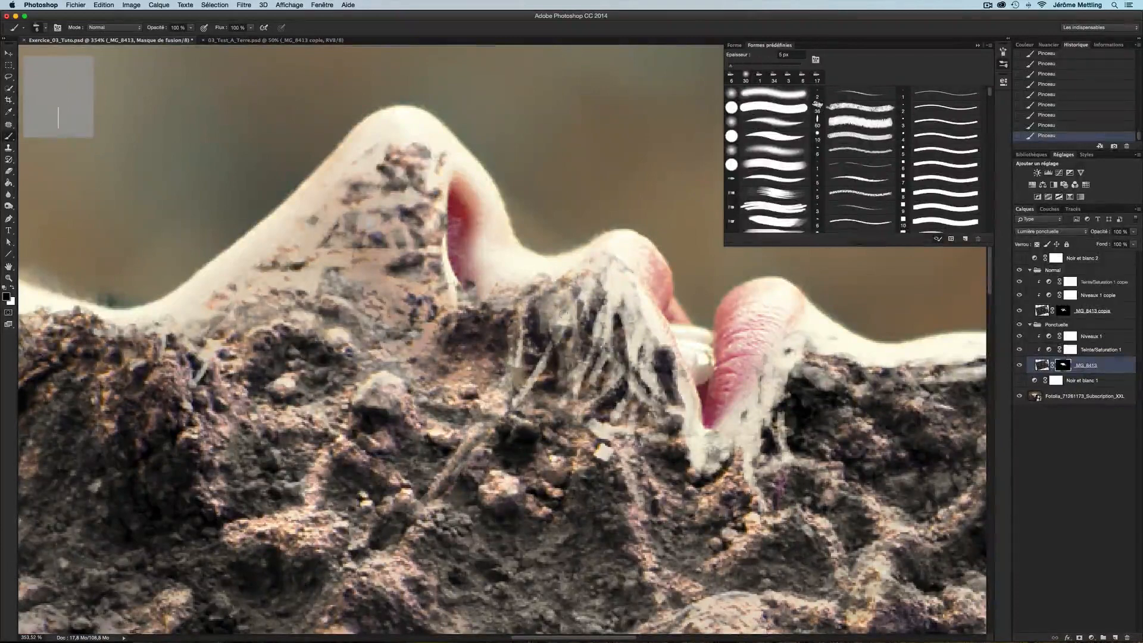
mouse_move(530, 384)
left_mouse_down()
mouse_move(575, 285)
mouse_move(619, 339)
mouse_move(569, 399)
left_mouse_up()
left_click_drag(569, 399, 574, 414)
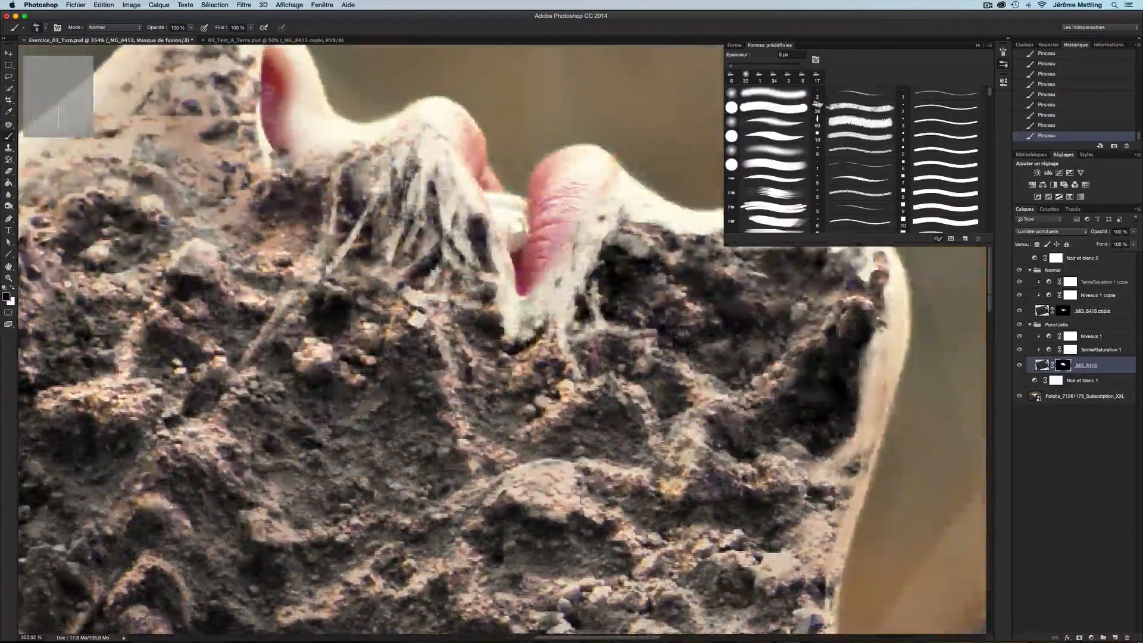
left_click_drag(549, 334, 524, 353)
left_click_drag(449, 316, 490, 366)
left_click_drag(480, 364, 517, 363)
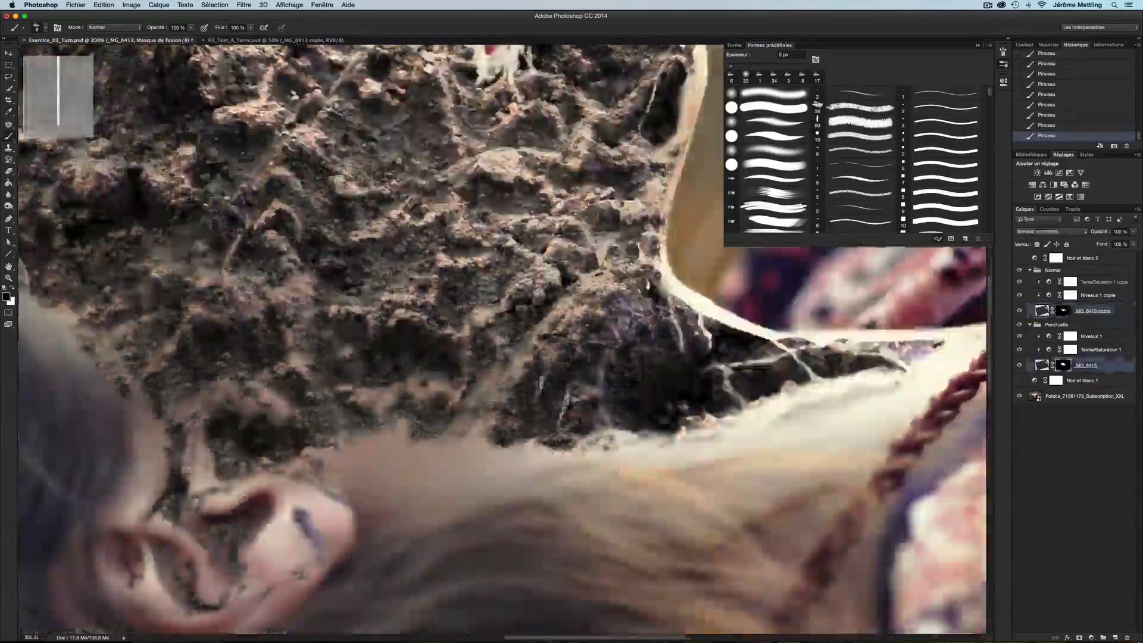
left_click_drag(563, 417, 604, 354)
left_click_drag(607, 428, 598, 371)
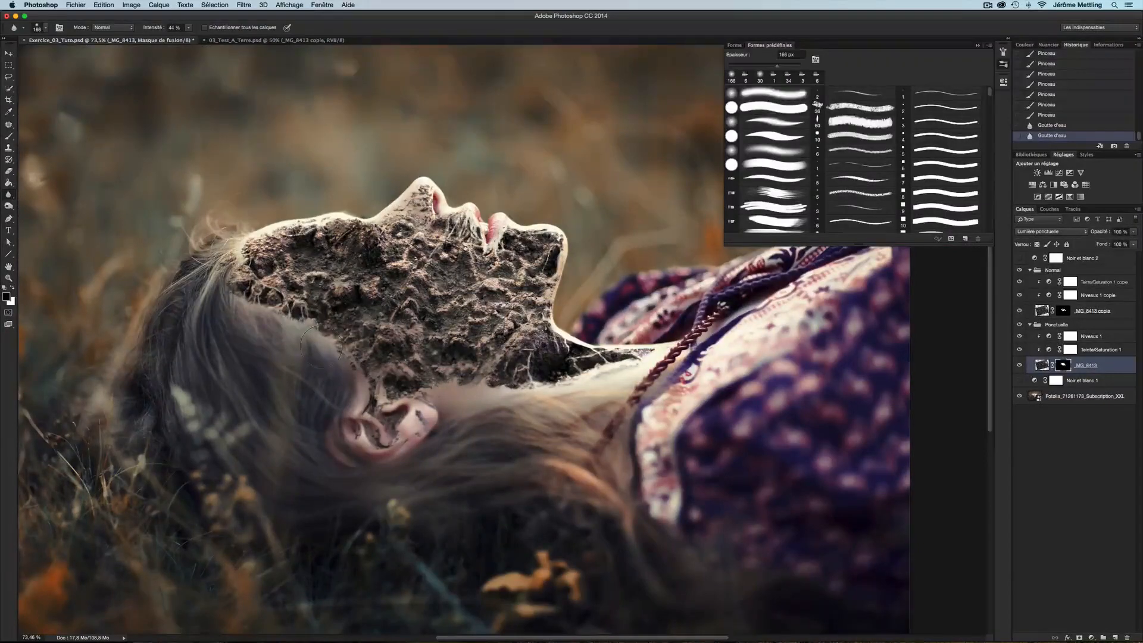
Add a brush stroke to the _MG_8413 mask at the forehead hairline
key("z")
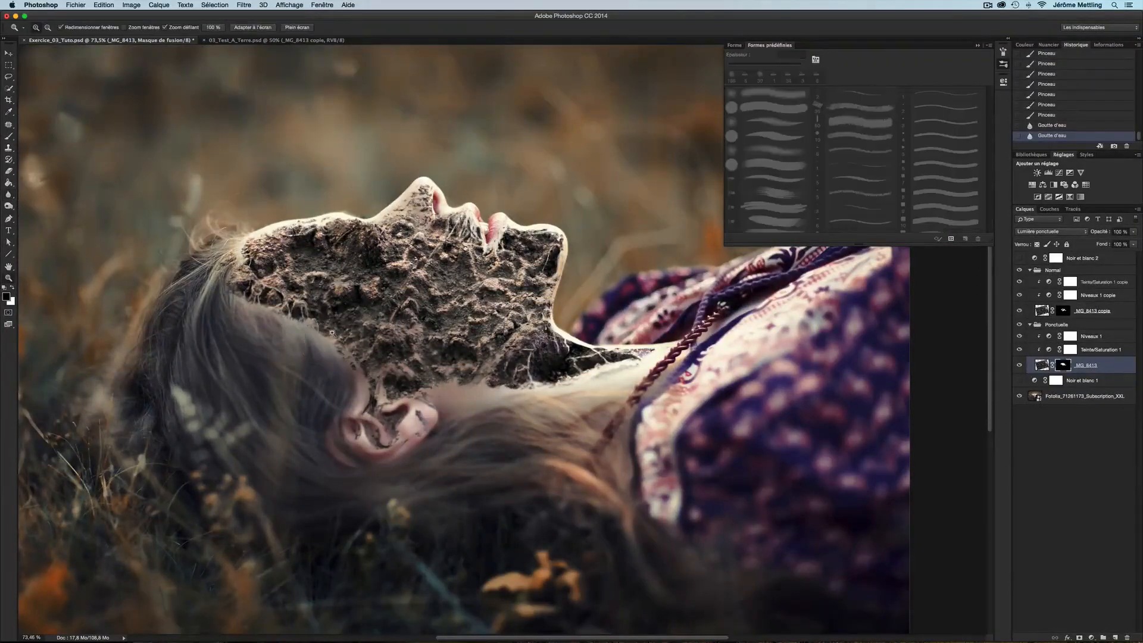
left_click(301, 314)
left_click(301, 314)
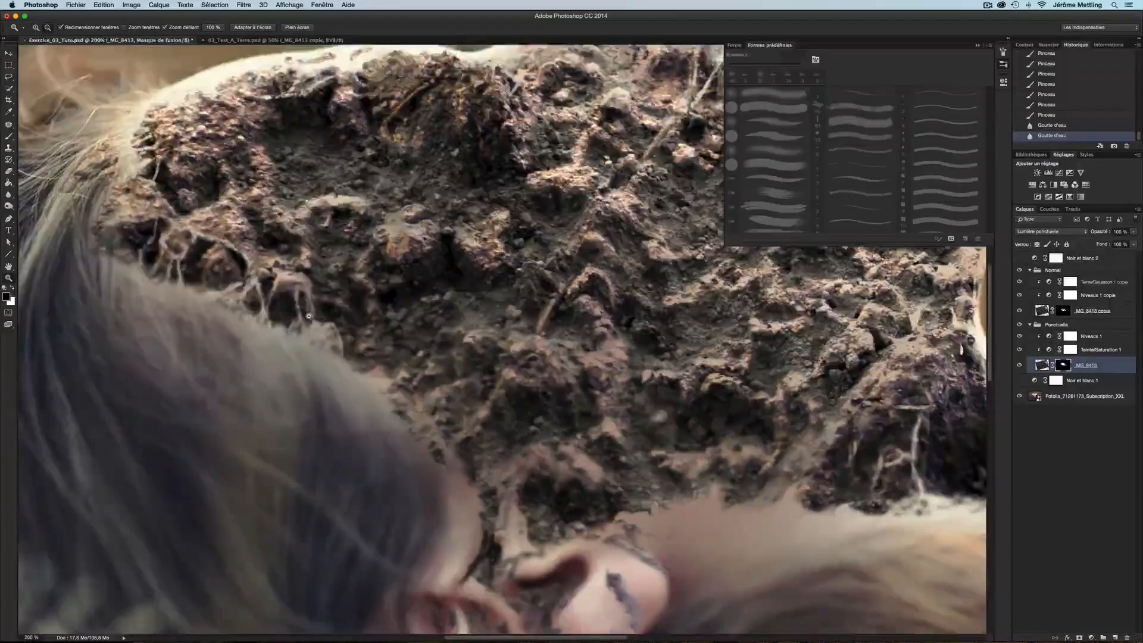
scroll(308, 317, "down", 3)
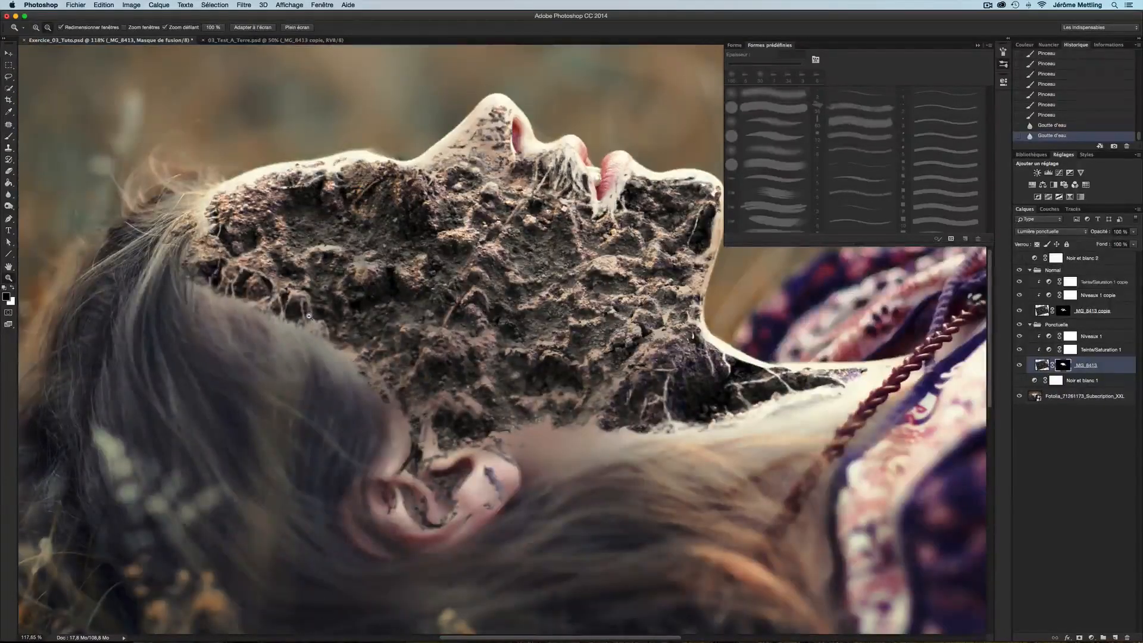
scroll(308, 316, "down", 2)
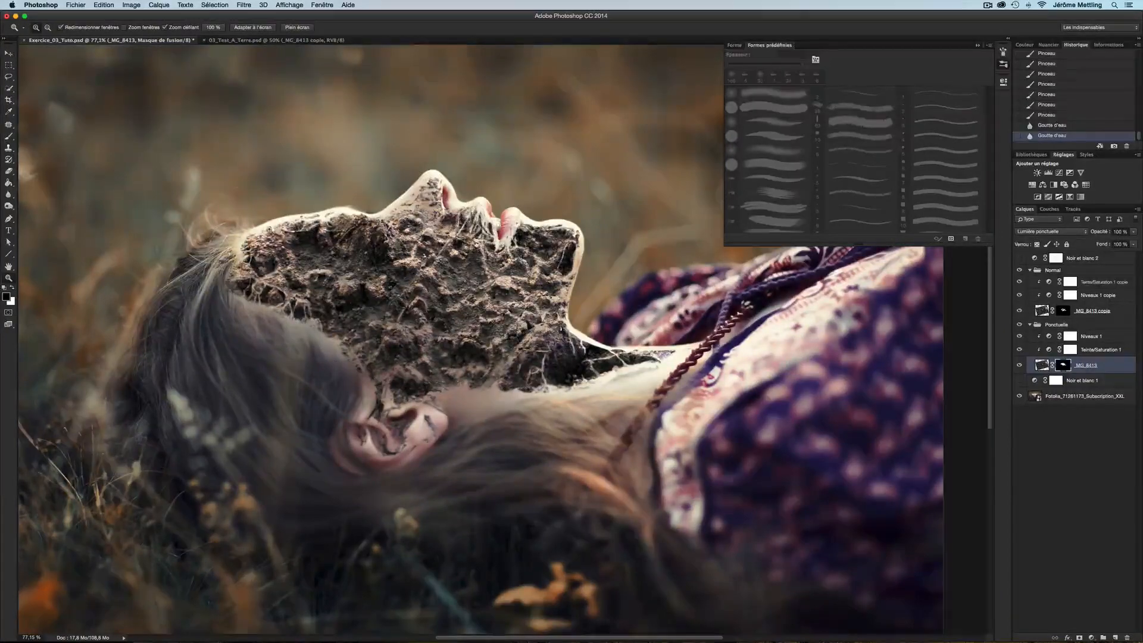
left_click(258, 262)
left_click(260, 286)
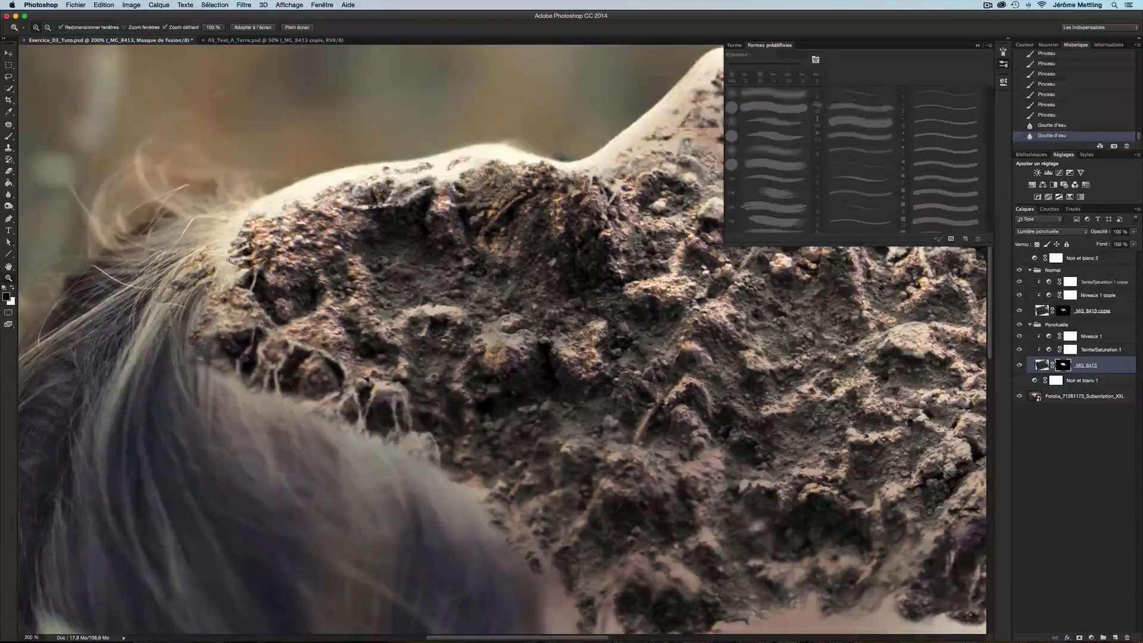
key("b")
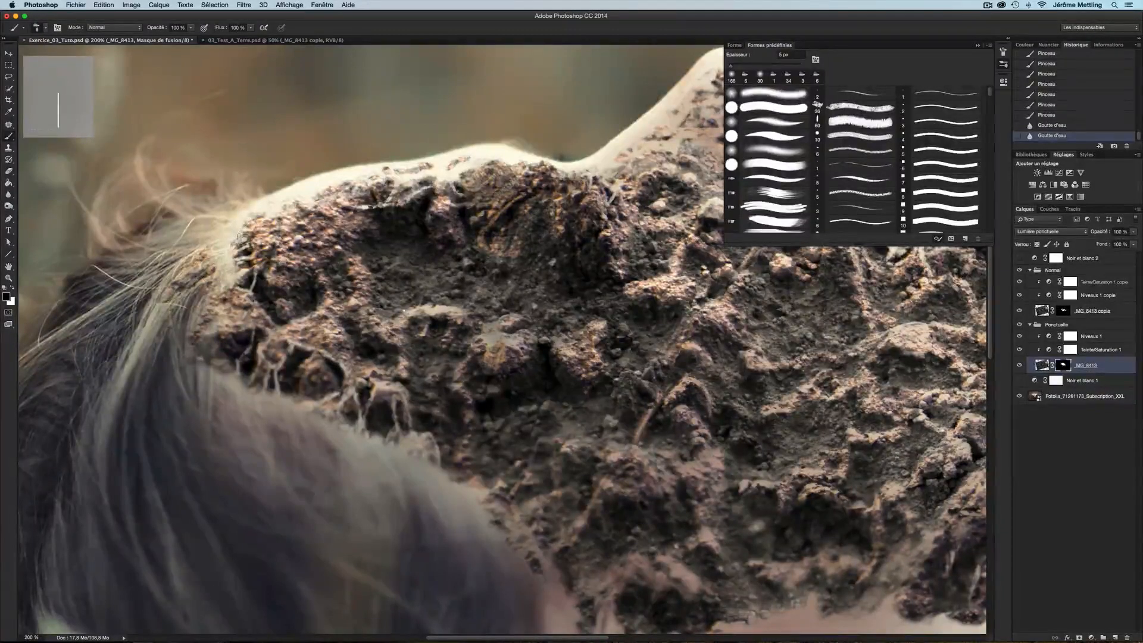
left_click_drag(238, 235, 253, 238)
key("super+0")
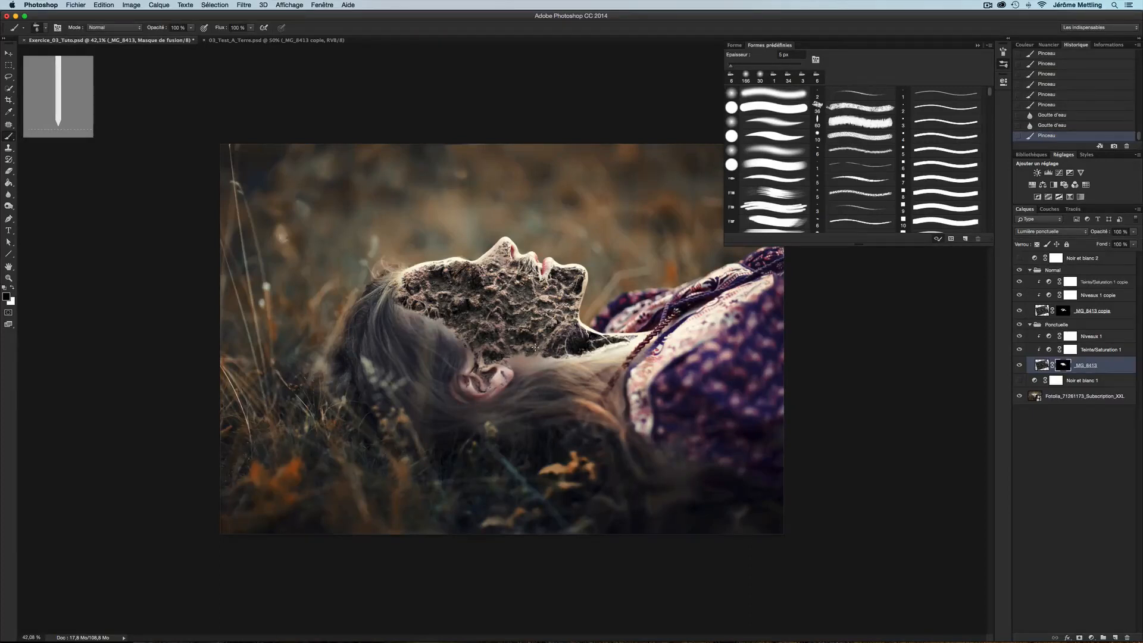
left_click(1004, 63)
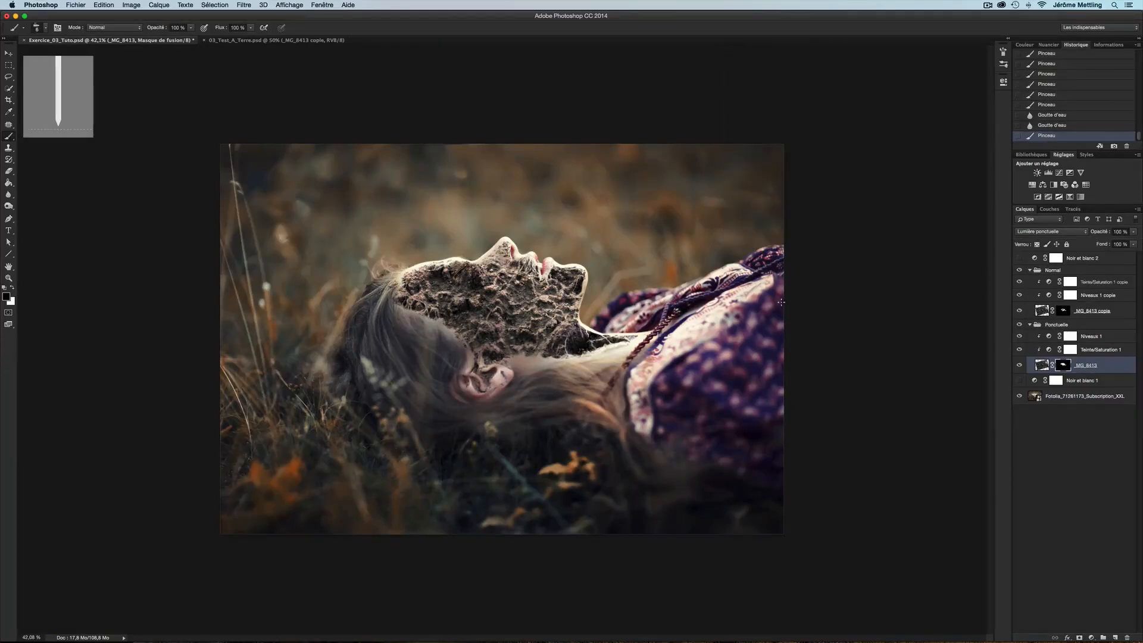